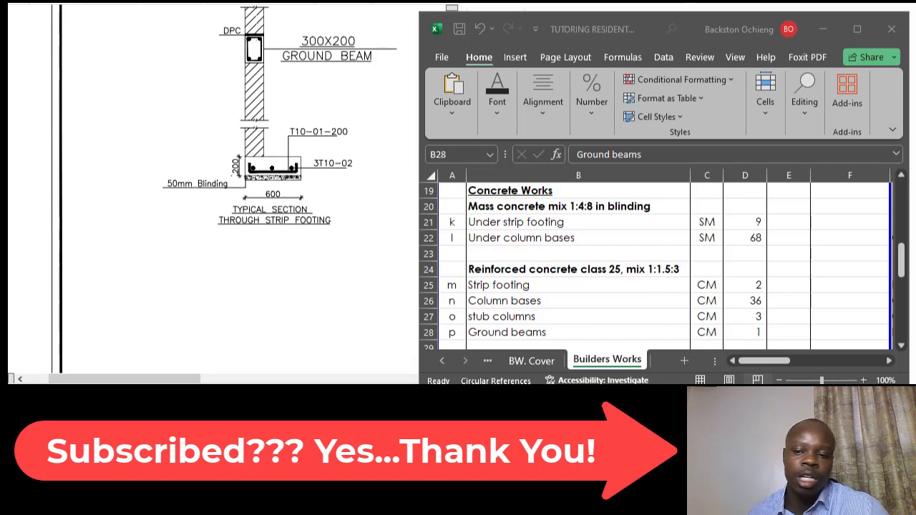
Review the blinding and class 25 reinforced concrete items in the substructure bill, from strip footing to ground beams.
scroll(609, 272, "down", 1)
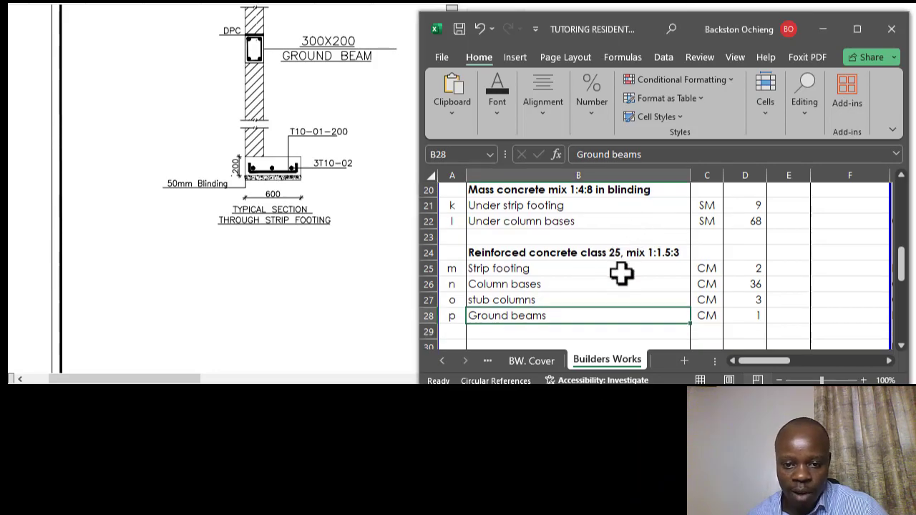
left_click(589, 224)
left_click(580, 254)
left_click(551, 224)
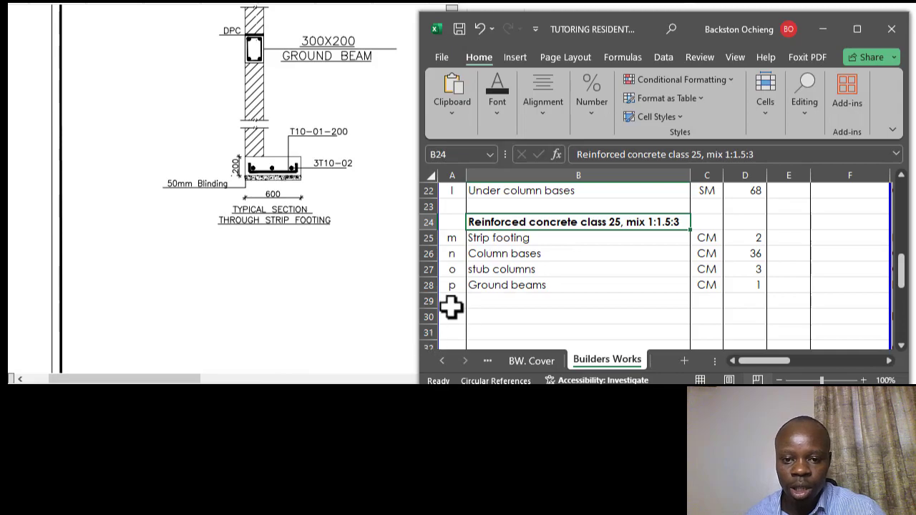
left_click(533, 239)
left_click(517, 255)
left_click(527, 270)
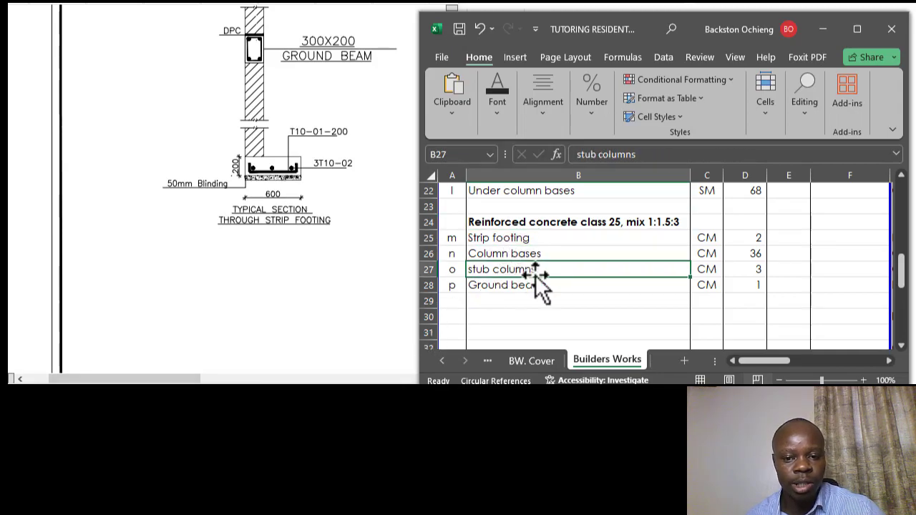
left_click(505, 239)
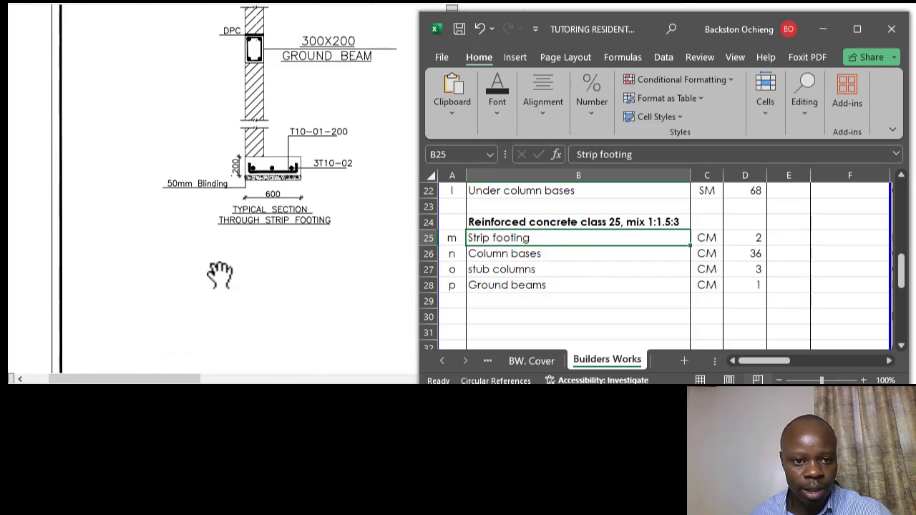
Examine the ground floor slab and its thickness in the Column C3 section of the structural drawings.
scroll(276, 247, "up", 3)
scroll(272, 229, "down", 7)
scroll(271, 229, "down", 15)
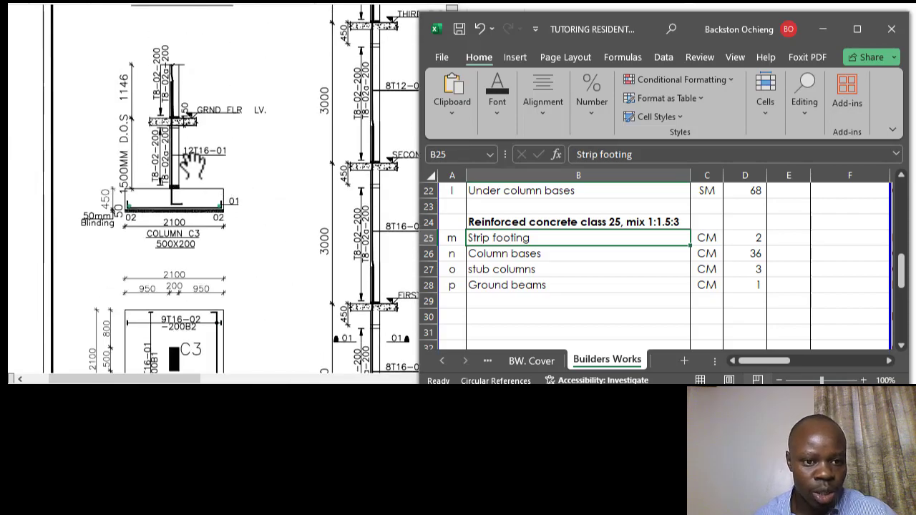
scroll(139, 134, "up", 3)
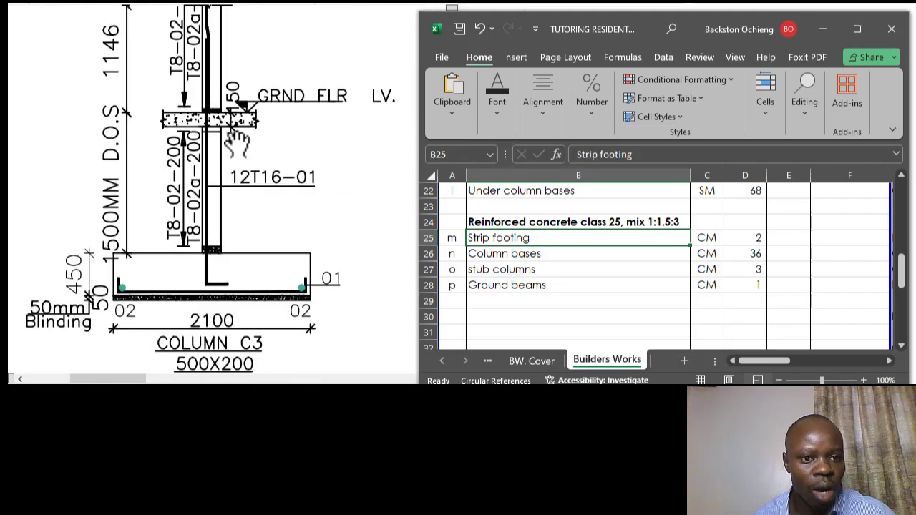
scroll(165, 129, "down", 3)
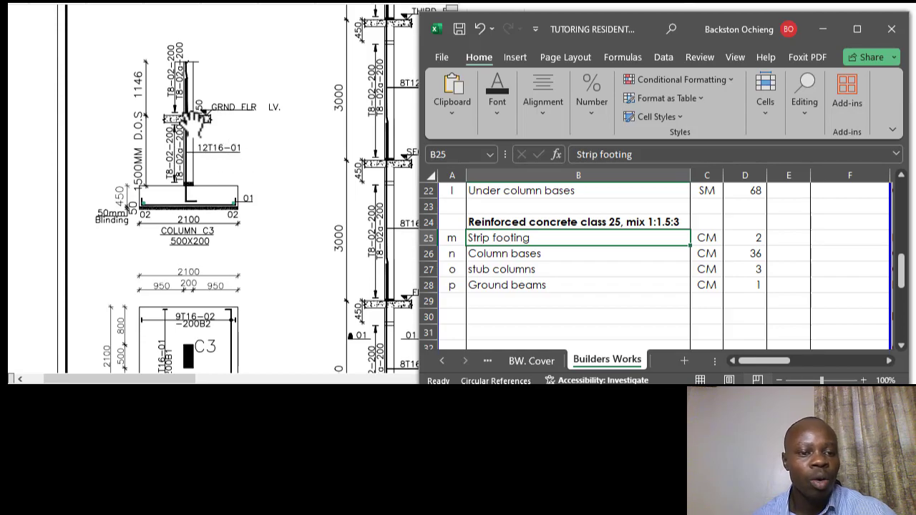
scroll(206, 116, "up", 4)
Enter the item letter q in A29, directly below the ground beams item.
left_click(485, 285)
left_click(453, 300)
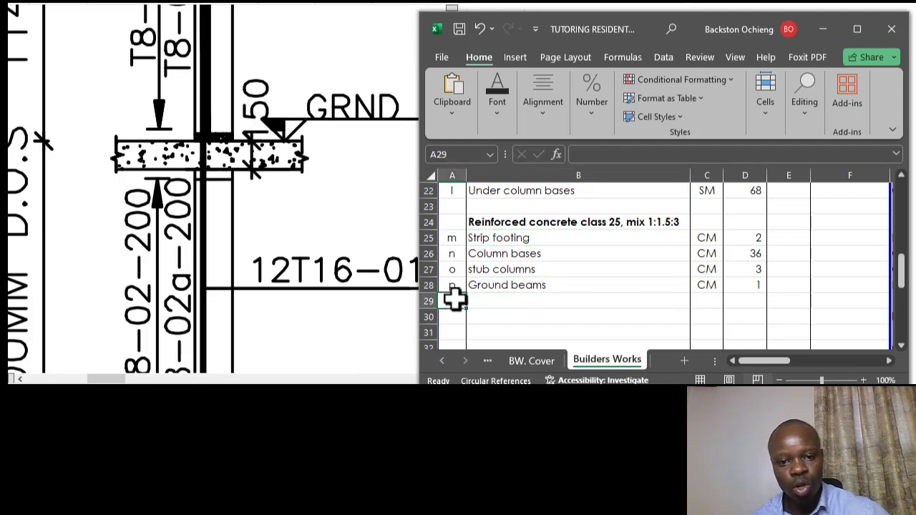
left_click(533, 275)
left_click(509, 301)
left_click(455, 301)
left_click(501, 301)
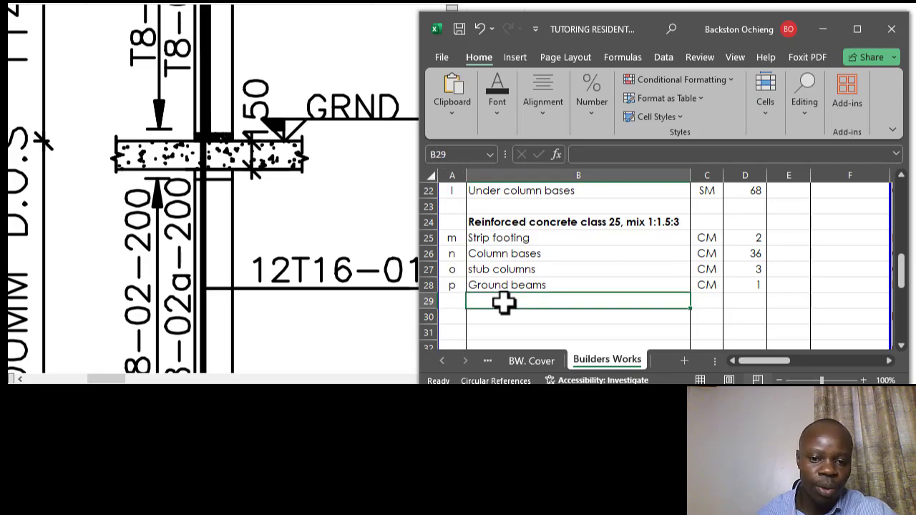
left_click(457, 302)
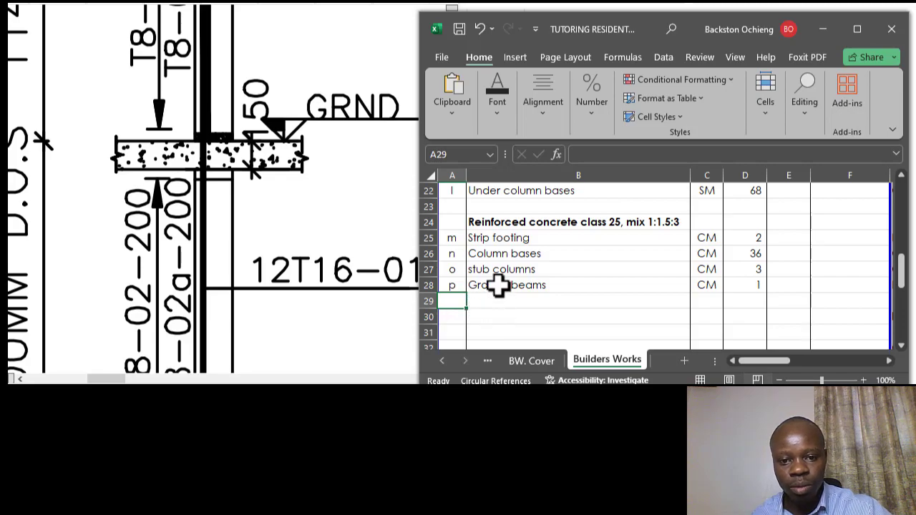
key("BackSpace")
type("q")
left_click(521, 265)
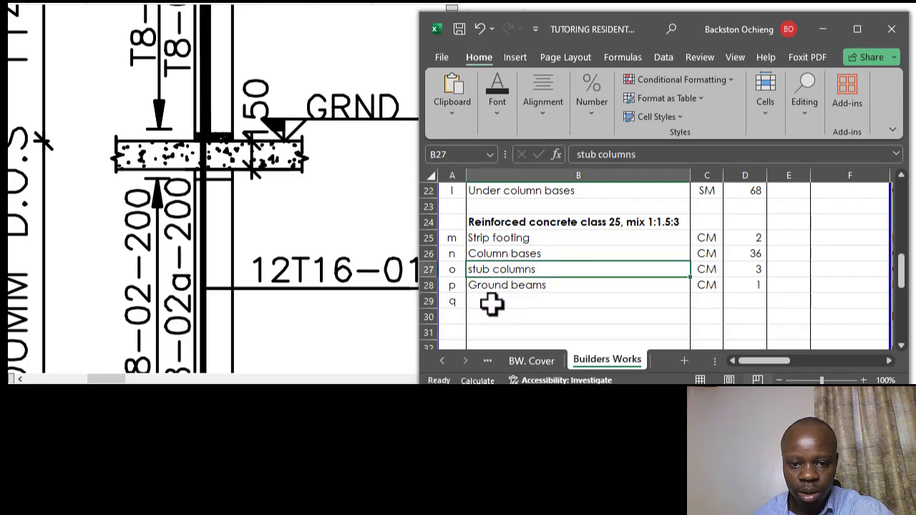
Enter the description "Ground floor slab" for item q in B29 and dismiss the circular reference warning.
left_click(510, 302)
type("Groun")
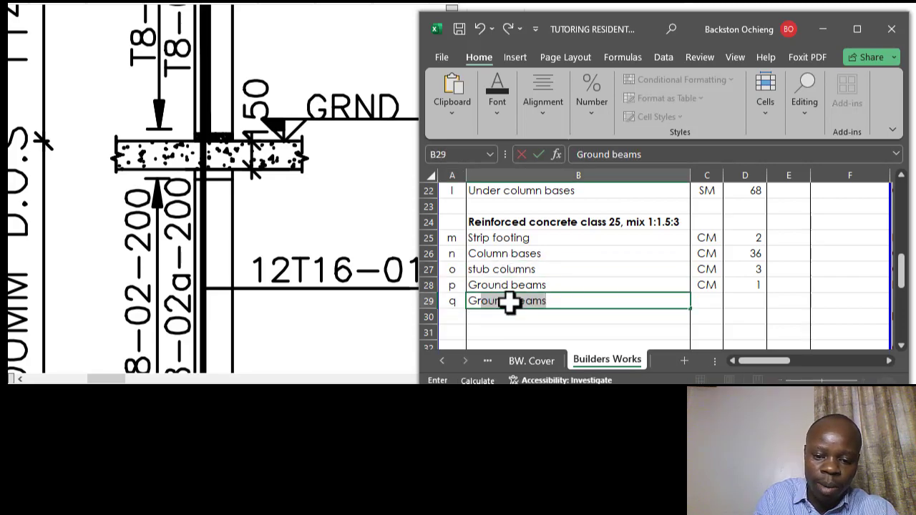
type("d floor slab")
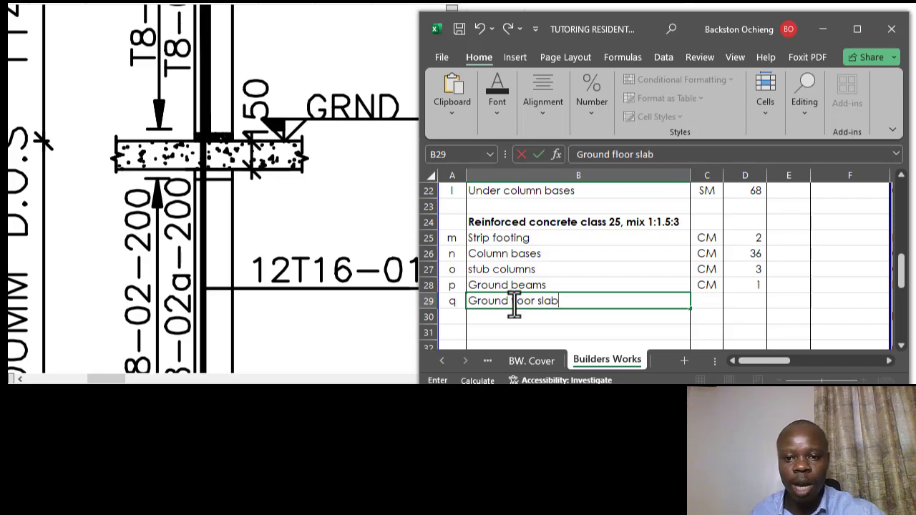
left_click(594, 258)
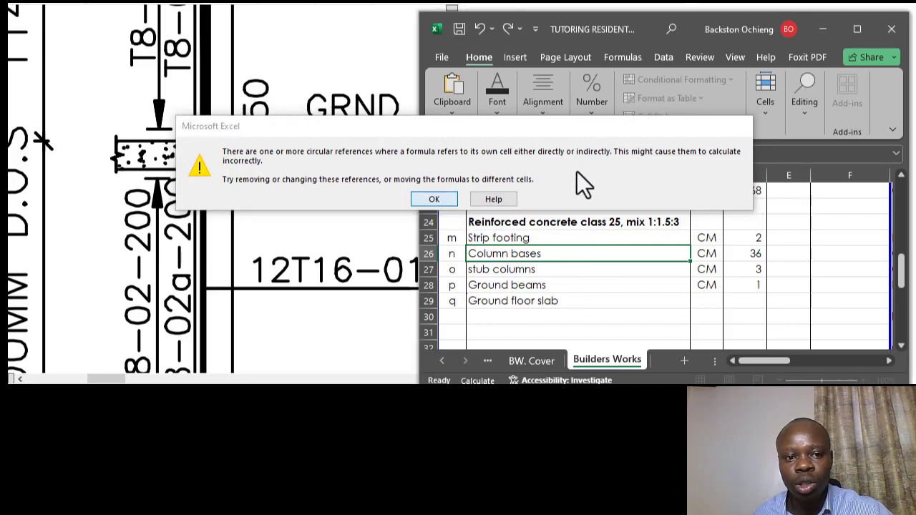
key("Return")
Check the concrete class heading for the ground floor slab item and examine the foundation plan around grids C1 to H1.
left_click(538, 221)
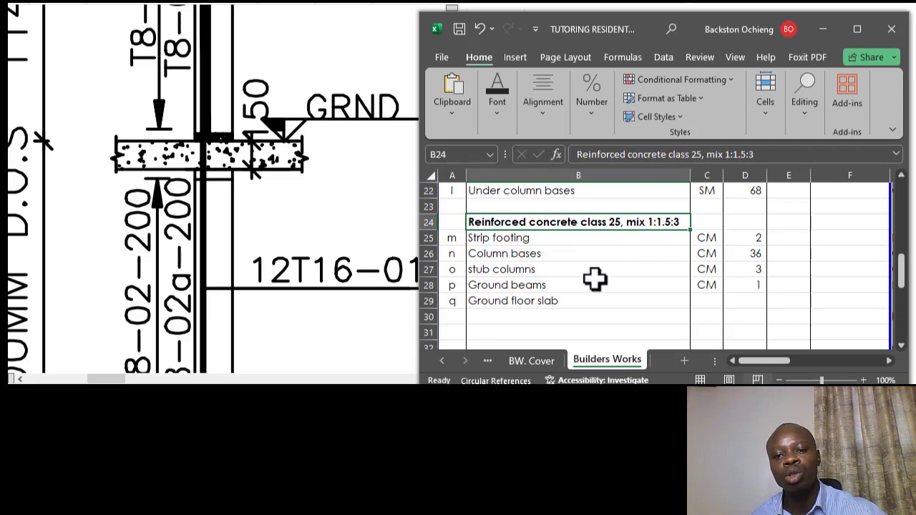
left_click(562, 302)
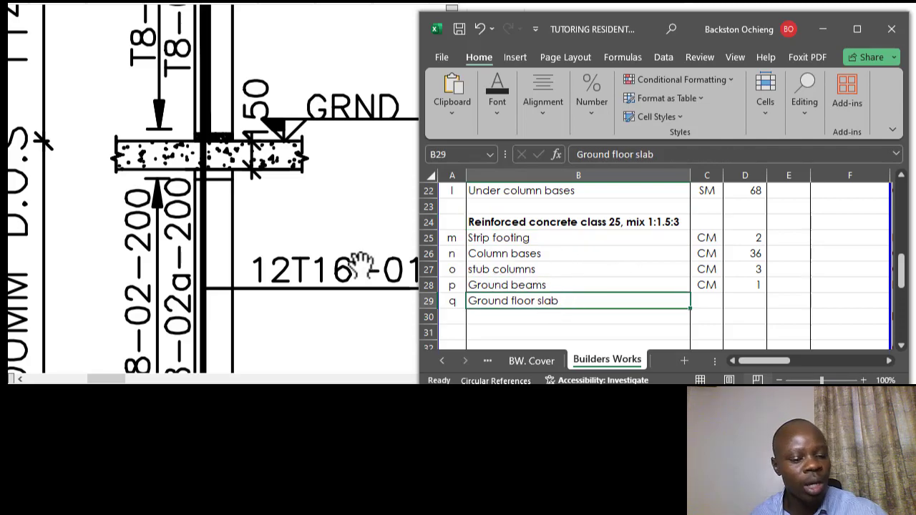
scroll(288, 260, "down", 4)
scroll(261, 233, "up", 5)
scroll(232, 204, "up", 10)
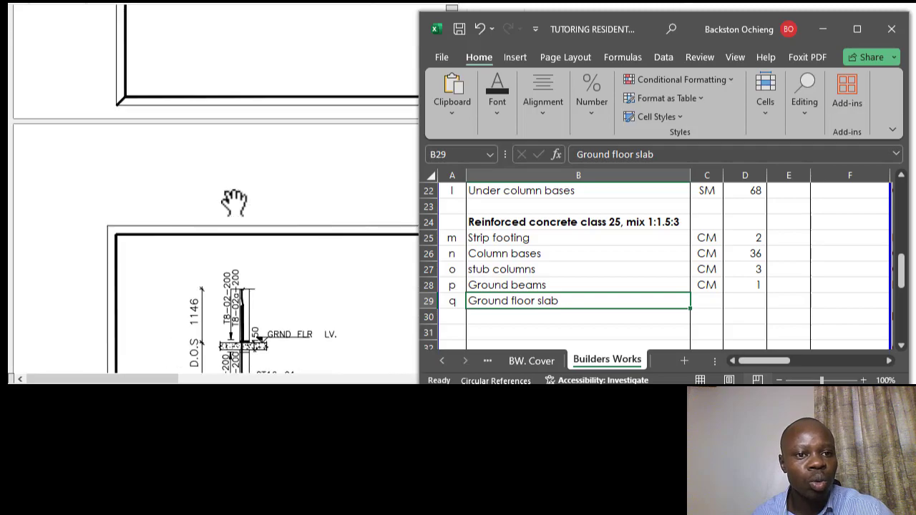
scroll(232, 204, "up", 3)
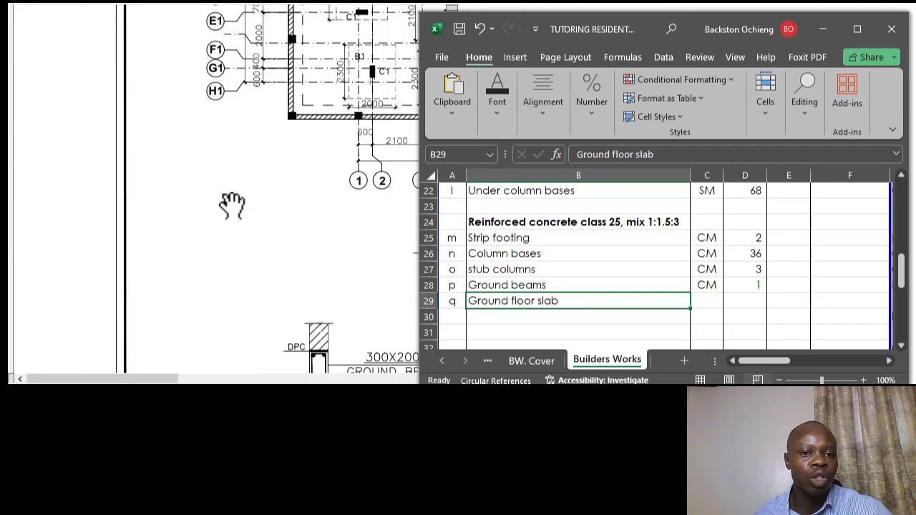
scroll(302, 213, "up", 3)
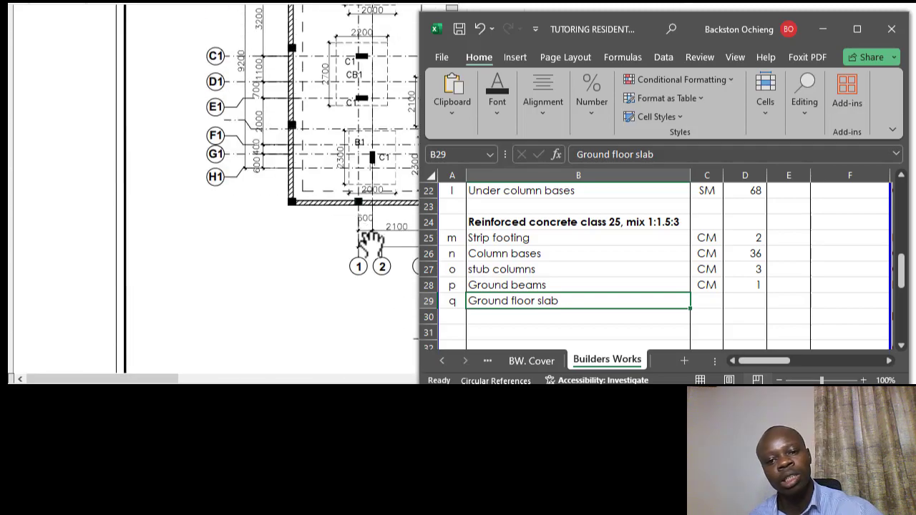
left_click(552, 268)
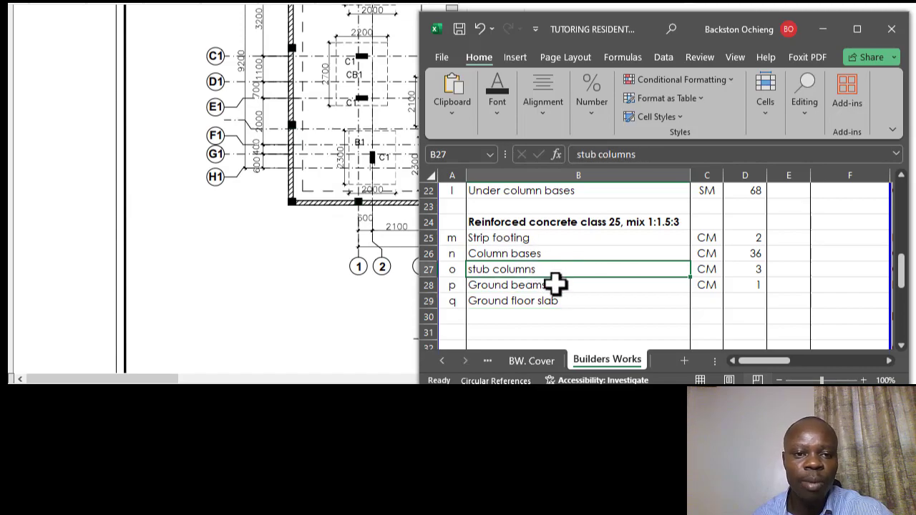
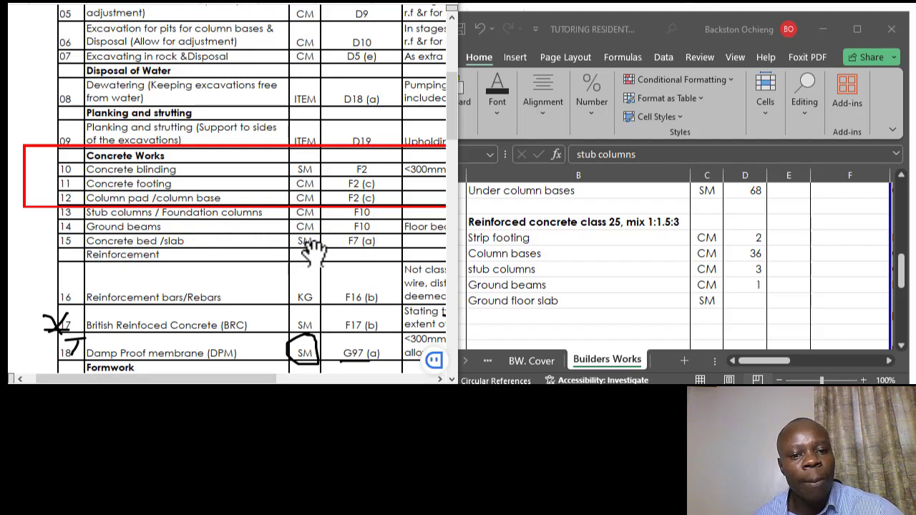
Select the ground floor slab's quantity cell D29, switch to the structural drawings and find the slab in the Column C3 section.
left_click(632, 317)
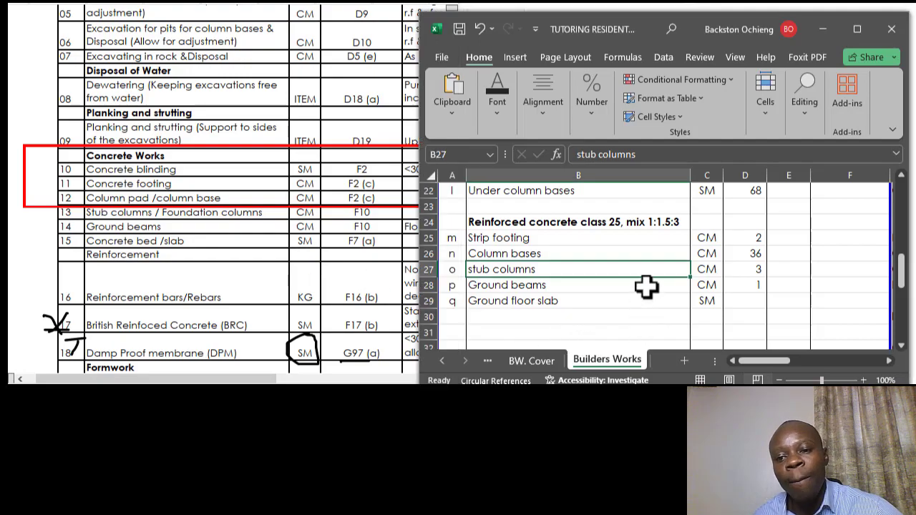
left_click(594, 300)
left_click(729, 302)
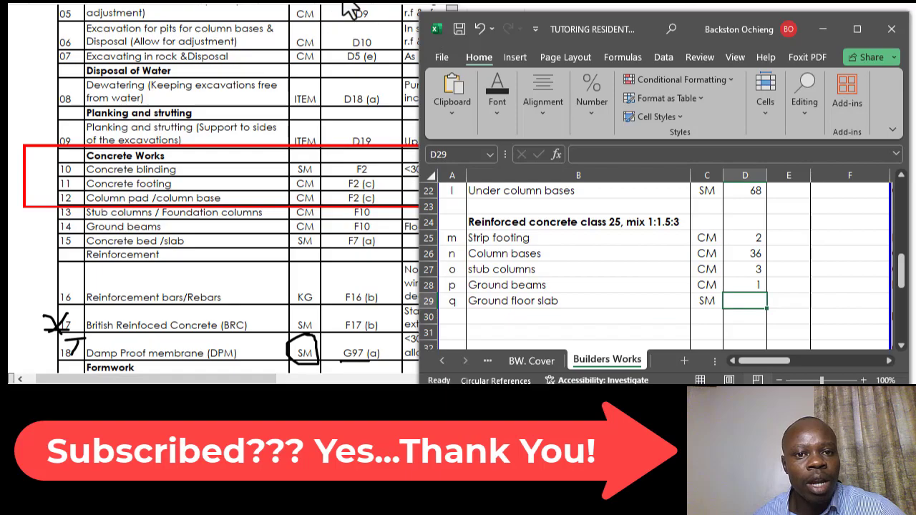
left_click(389, 5)
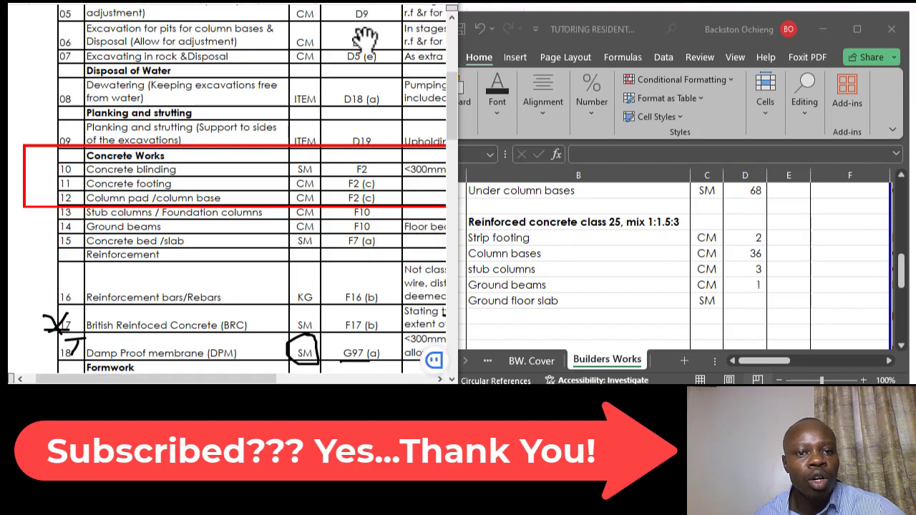
scroll(250, 211, "down", 2)
scroll(251, 211, "up", 3)
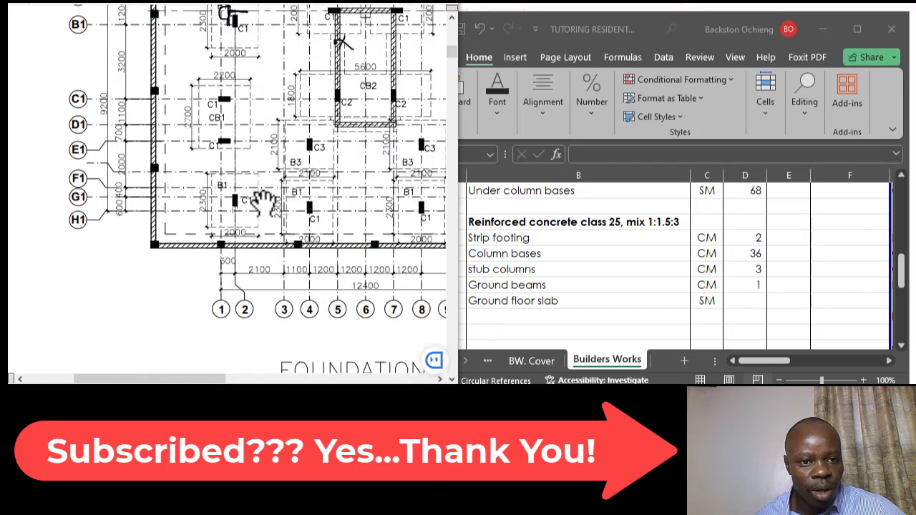
scroll(172, 163, "down", 10)
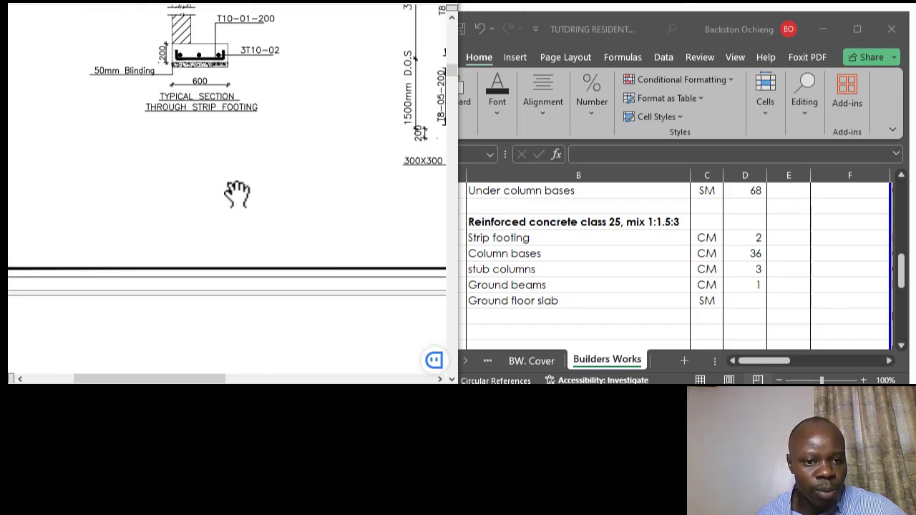
scroll(236, 194, "down", 10)
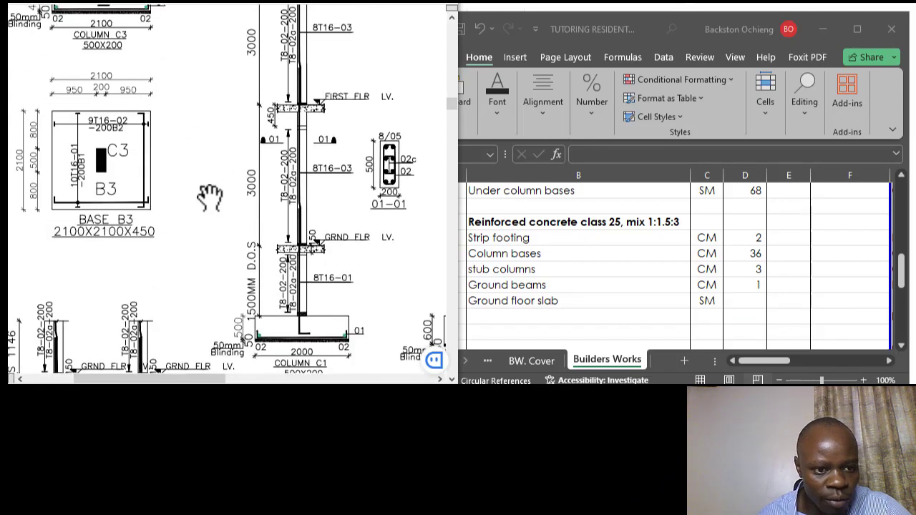
scroll(208, 196, "up", 3)
left_click_drag(209, 379, 176, 375)
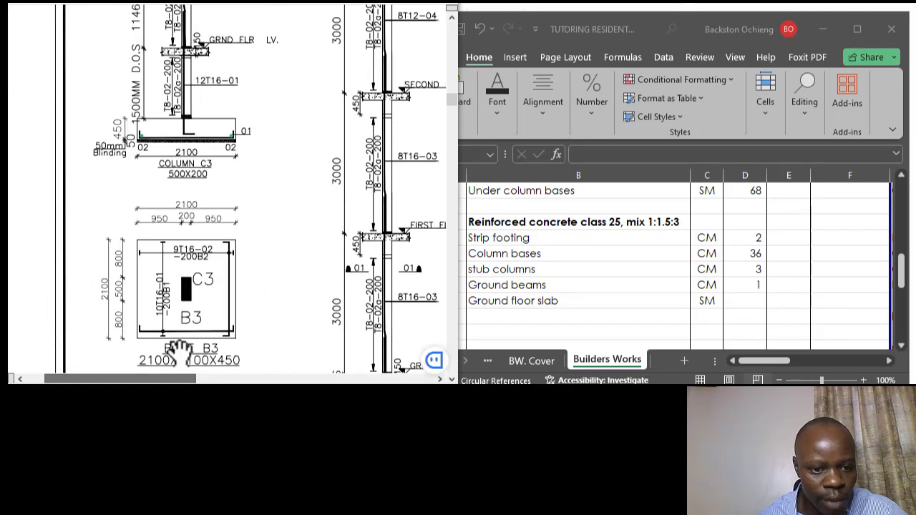
scroll(213, 274, "up", 1)
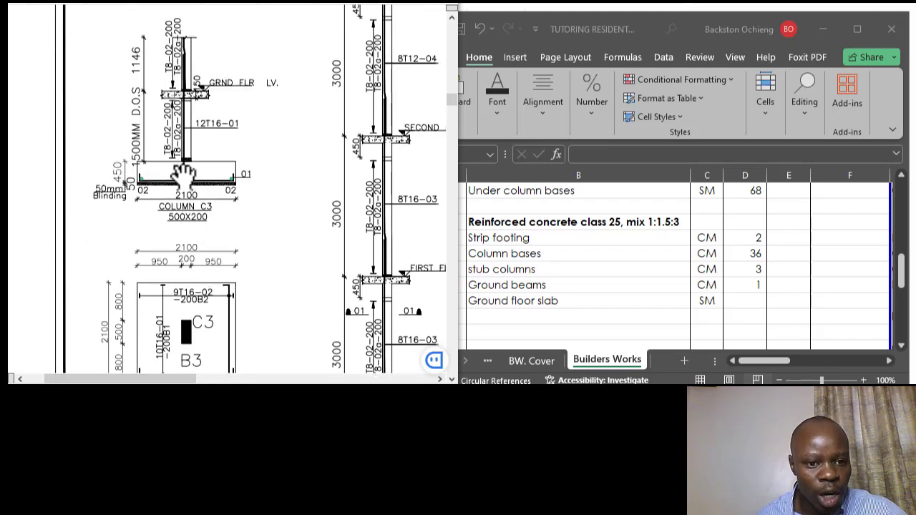
Examine the ground floor slab in the Column C1 and C2 sections, including the combined base.
scroll(186, 176, "down", 4)
scroll(231, 184, "down", 4)
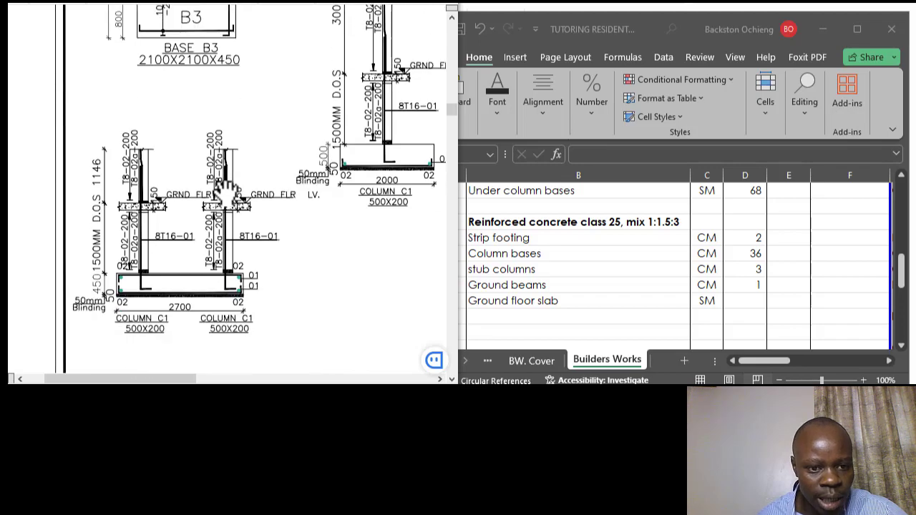
scroll(222, 193, "down", 6)
scroll(204, 201, "up", 6)
scroll(204, 200, "up", 4)
left_click_drag(181, 382, 269, 380)
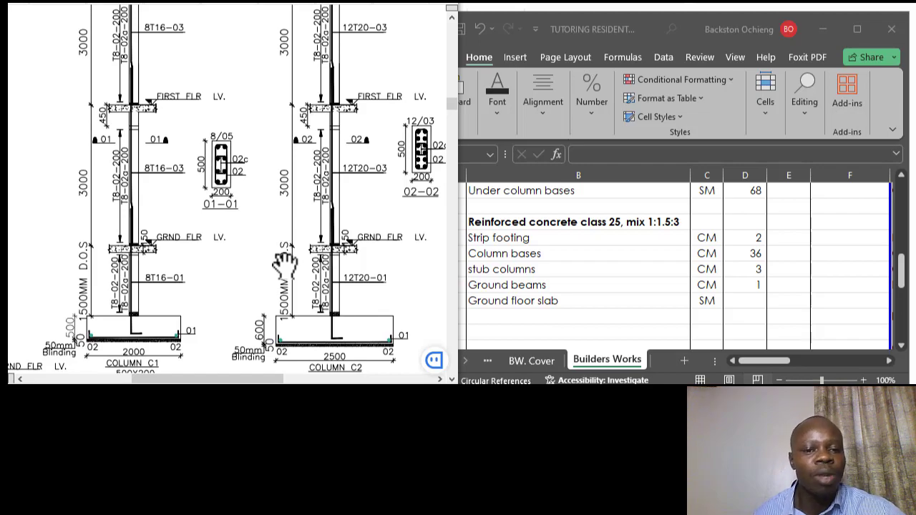
mouse_move(198, 377)
left_mouse_down()
mouse_move(308, 377)
mouse_move(103, 378)
left_mouse_up()
Examine the Column C3 section, the base B1 detail and the typical section through the strip footing in the structural drawings.
scroll(254, 225, "up", 5)
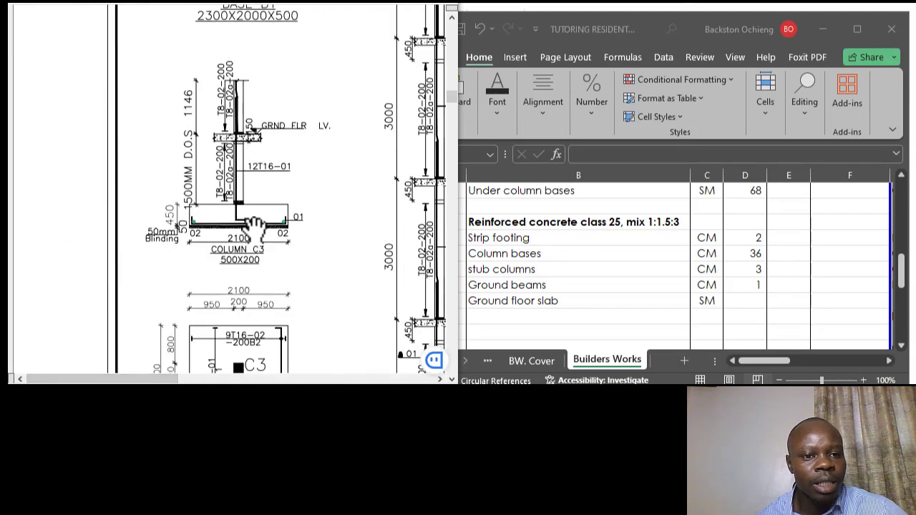
scroll(254, 226, "up", 4)
scroll(239, 221, "up", 1)
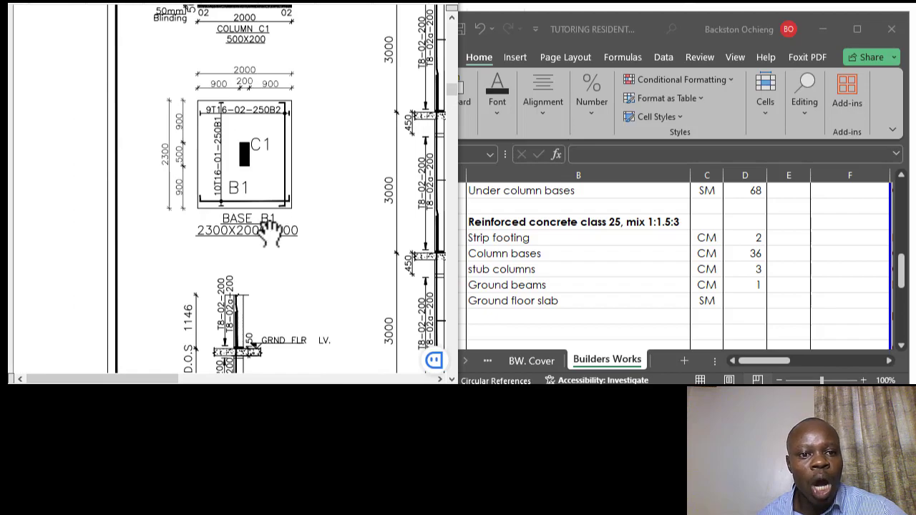
scroll(272, 232, "up", 4)
scroll(282, 220, "up", 12)
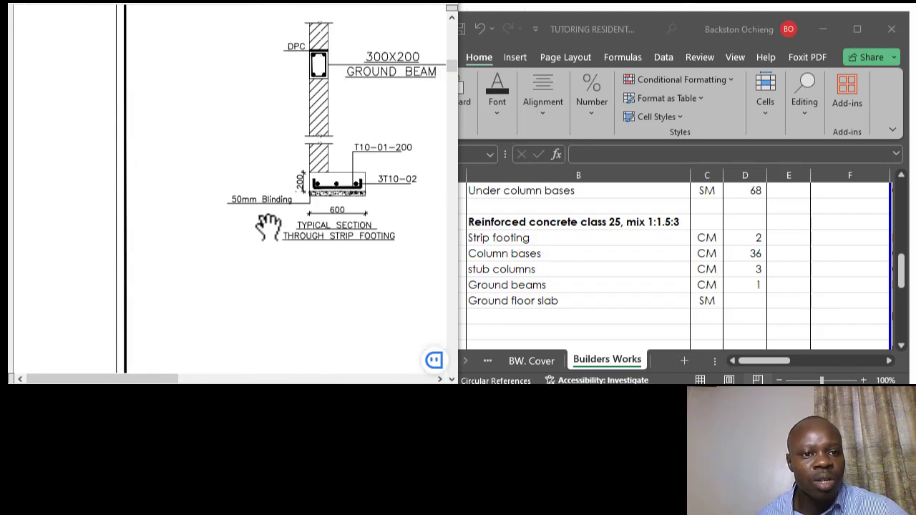
scroll(293, 222, "down", 4)
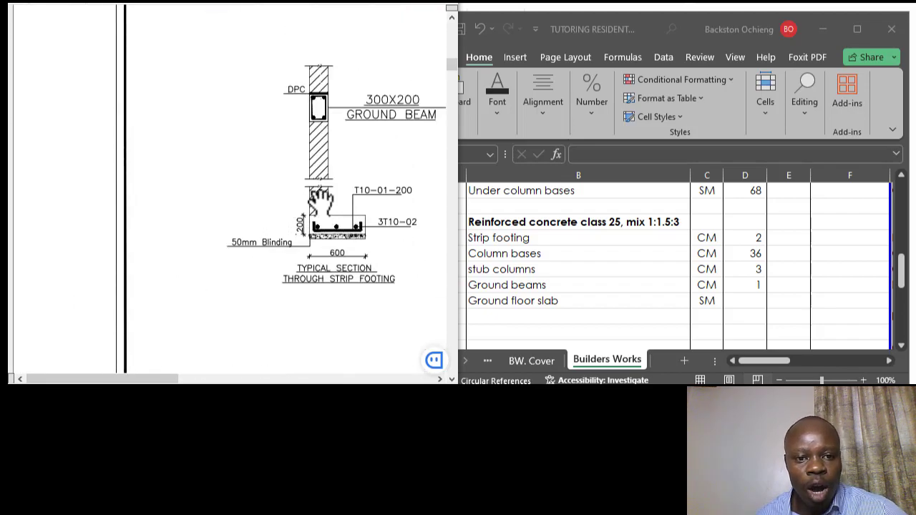
scroll(315, 208, "up", 8)
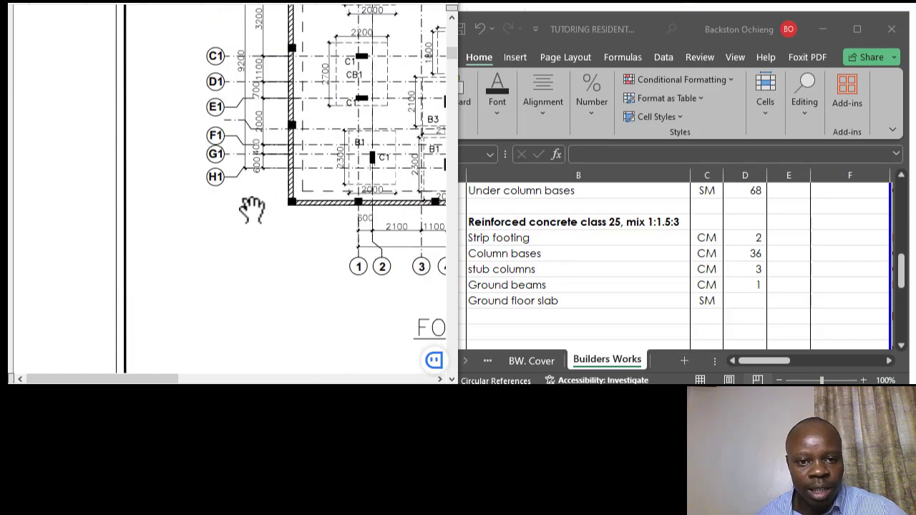
Examine the foundation plan between grids A1 and H1, including the column bases and the staircase walls.
scroll(337, 215, "down", 1)
scroll(339, 216, "up", 8)
scroll(276, 255, "down", 2)
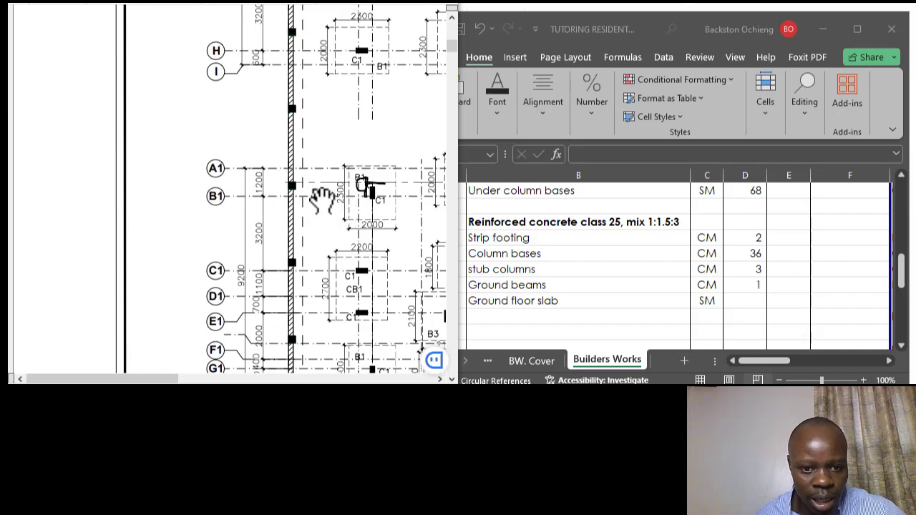
scroll(336, 204, "down", 2)
left_click_drag(100, 380, 152, 383)
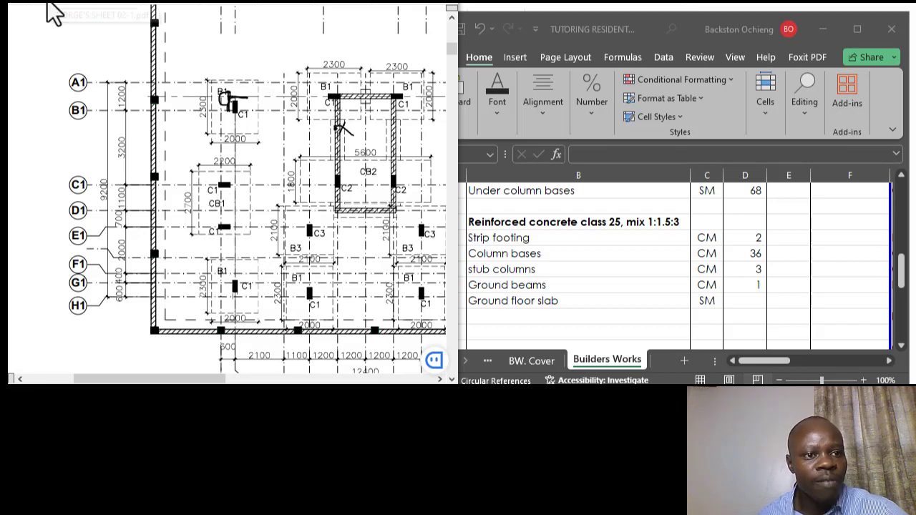
Review the typical floor plan and Sections X-X and Y-Y, and check the ground floor slab item in the Builders Works sheet.
left_click(57, 3)
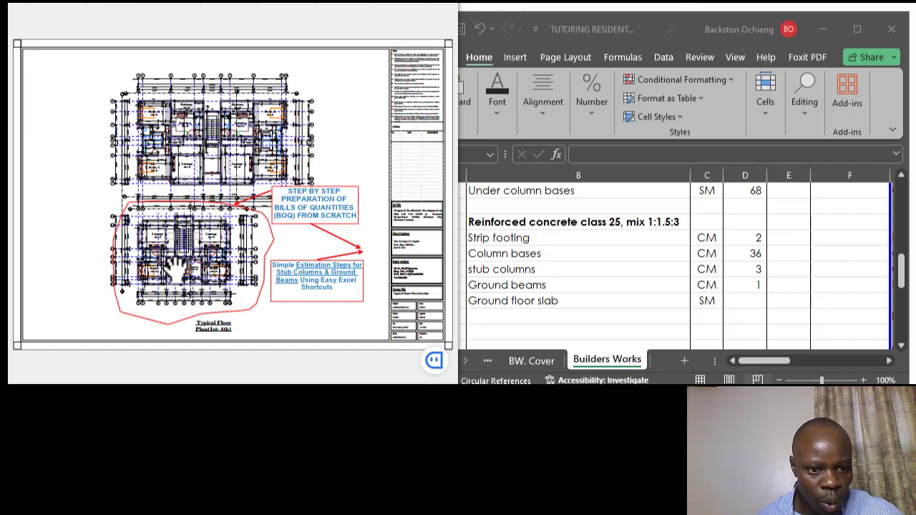
left_click(104, 3)
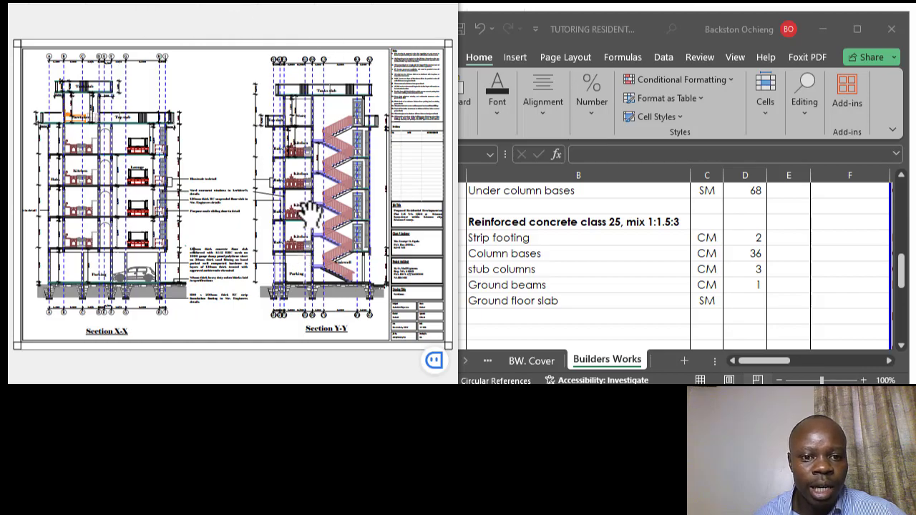
left_click(588, 302)
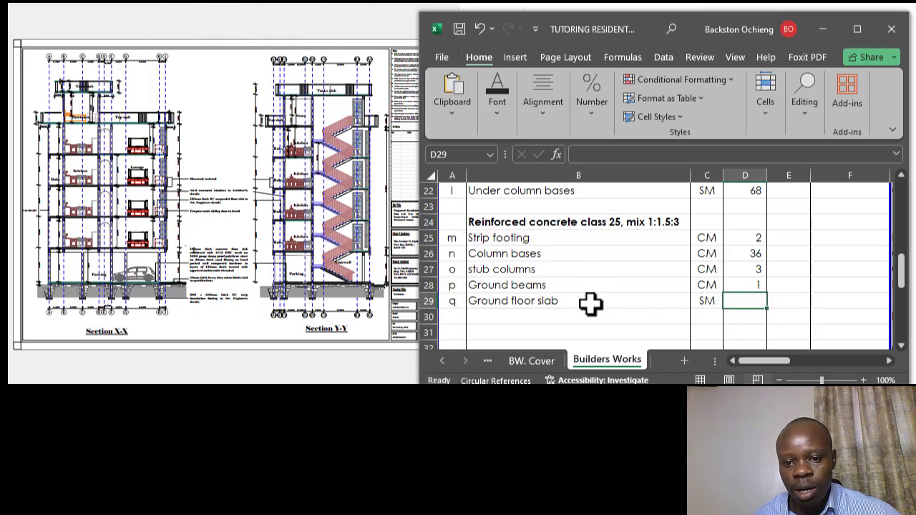
left_click(564, 286)
left_click(563, 296)
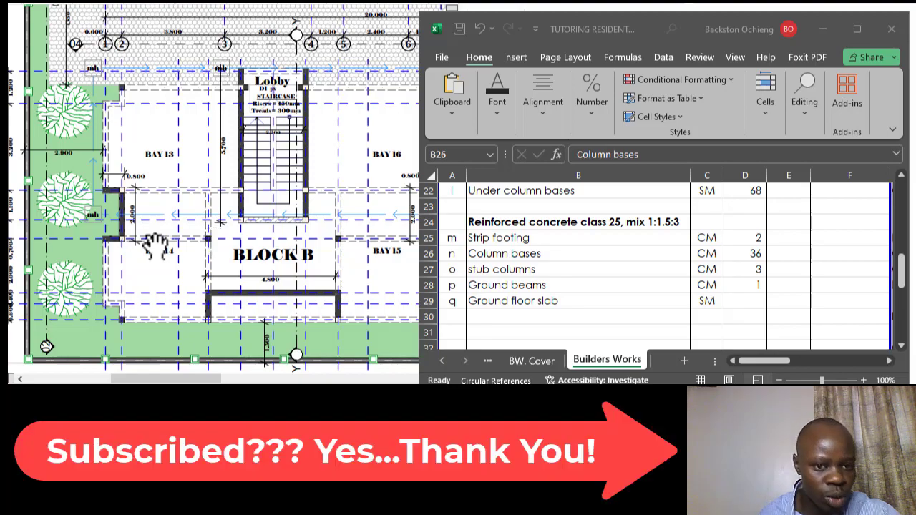
Examine the Block B ground floor plan around Bay 14, including the recessed wall and the dimensions along grids 1 to 5.
scroll(181, 268, "down", 3)
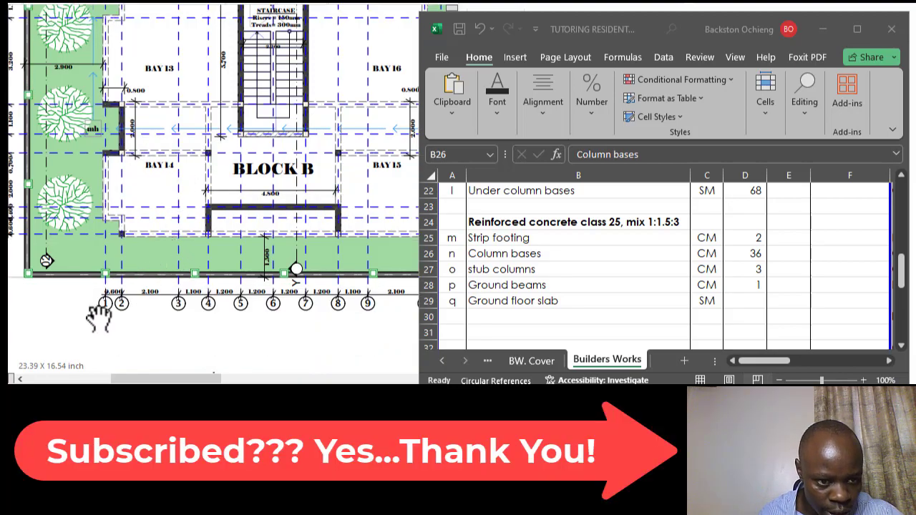
scroll(115, 294, "up", 2)
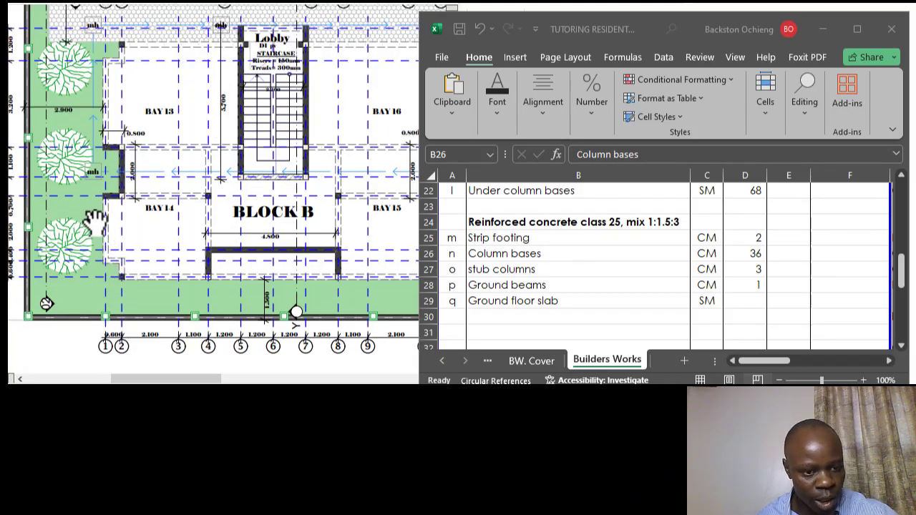
scroll(95, 222, "up", 5)
scroll(149, 231, "down", 2)
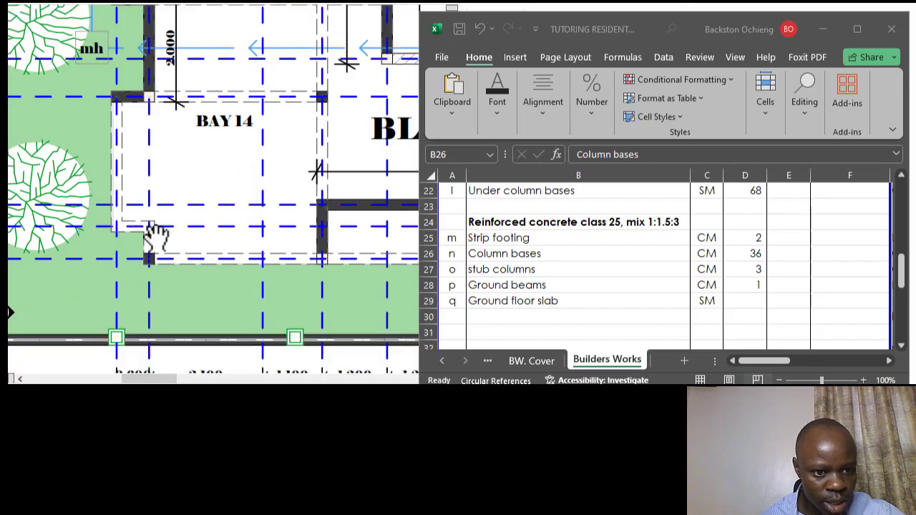
scroll(178, 238, "up", 3)
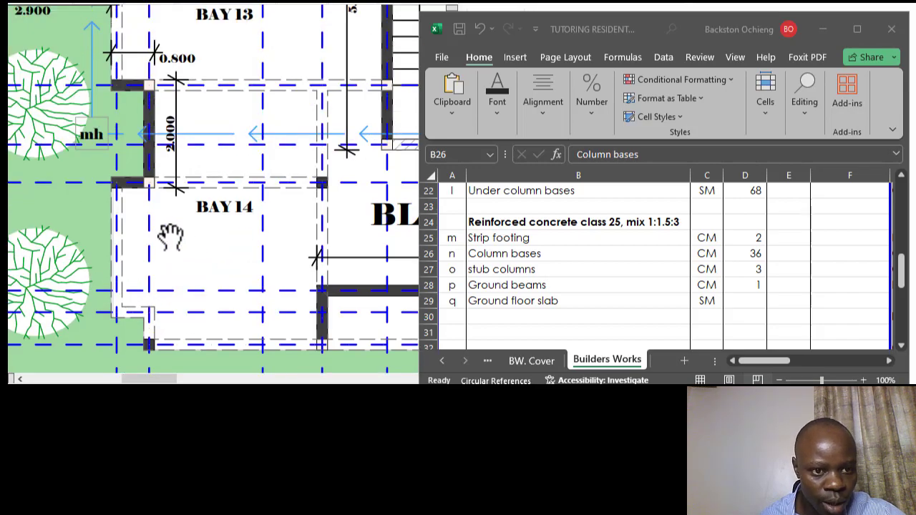
scroll(171, 236, "up", 2)
scroll(218, 239, "down", 3)
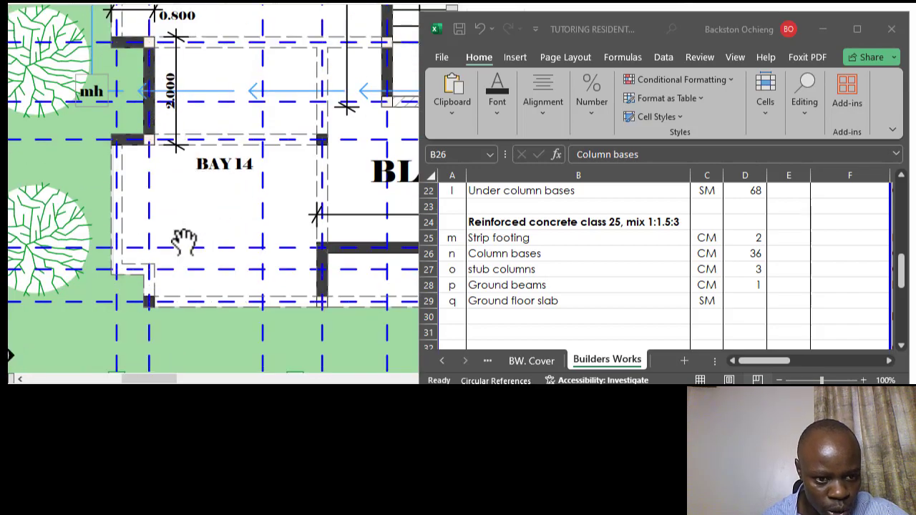
scroll(194, 296, "down", 2)
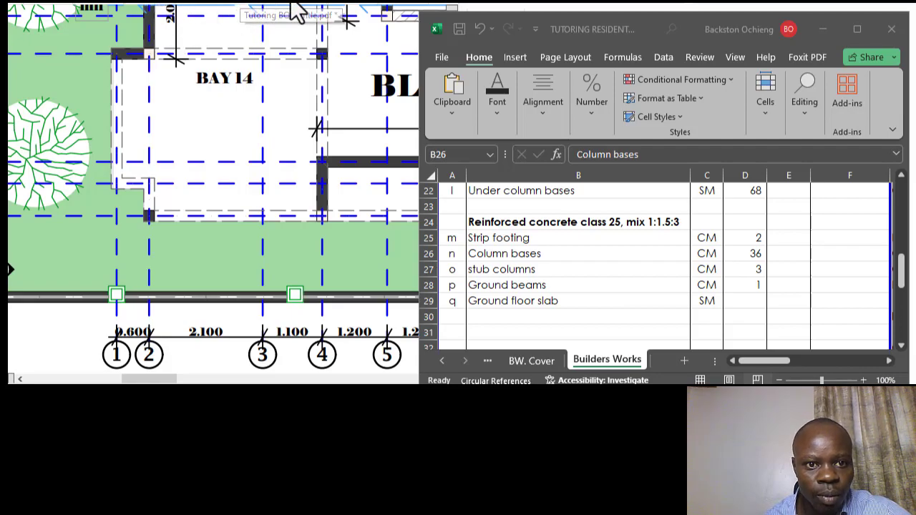
Check the slab outline against the foundation layout at grids A1 to H1, the typical floor plan and the building sections.
left_click(342, 2)
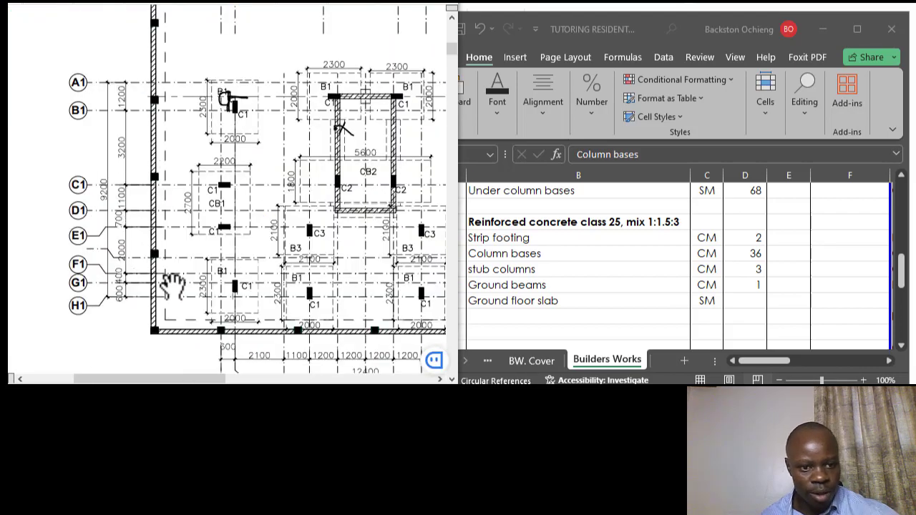
scroll(236, 232, "down", 1)
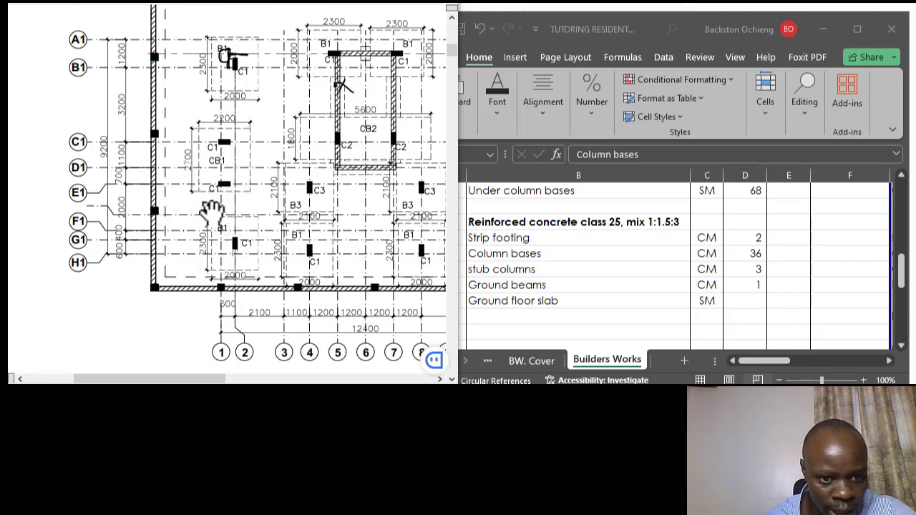
left_click(45, 3)
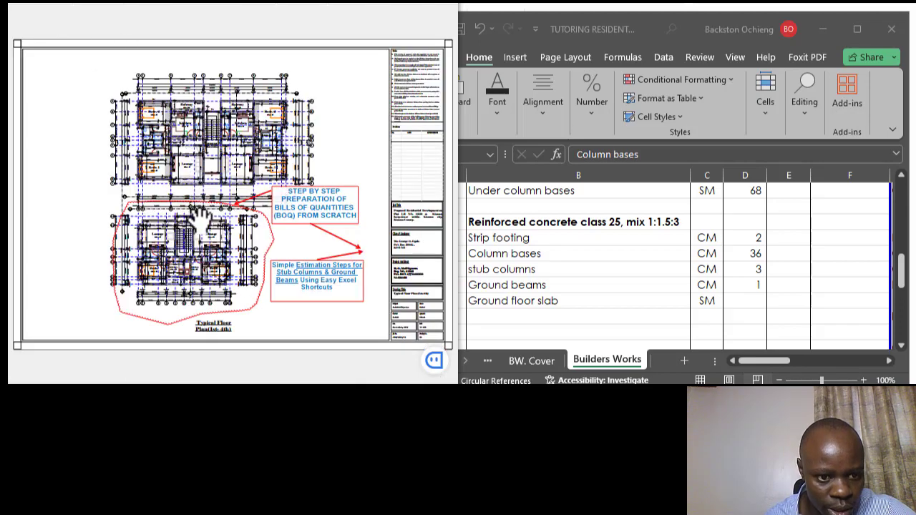
left_click(100, 5)
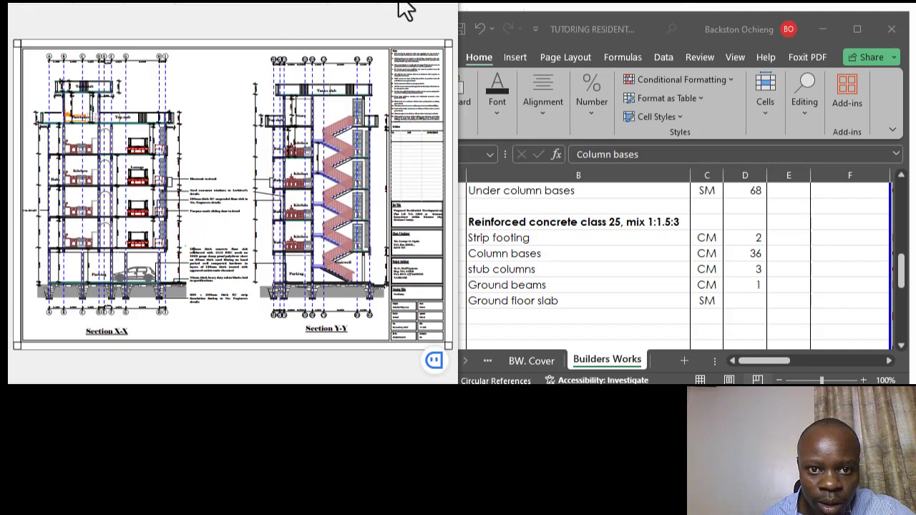
Reopen the ground floor plan and examine the grid dimensions C1 to H1 along the edge of Bays 13 and 14.
left_click(374, 7)
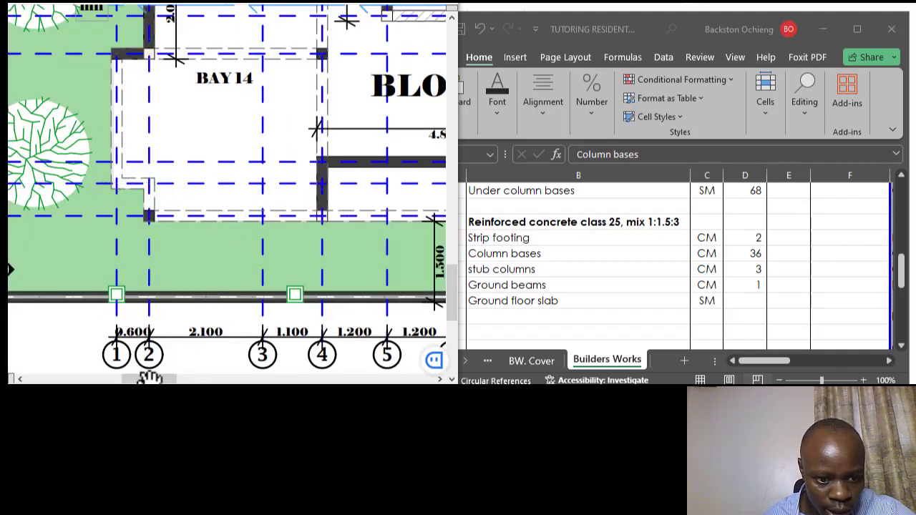
mouse_move(153, 379)
left_mouse_down()
mouse_move(106, 378)
mouse_move(122, 379)
left_mouse_up()
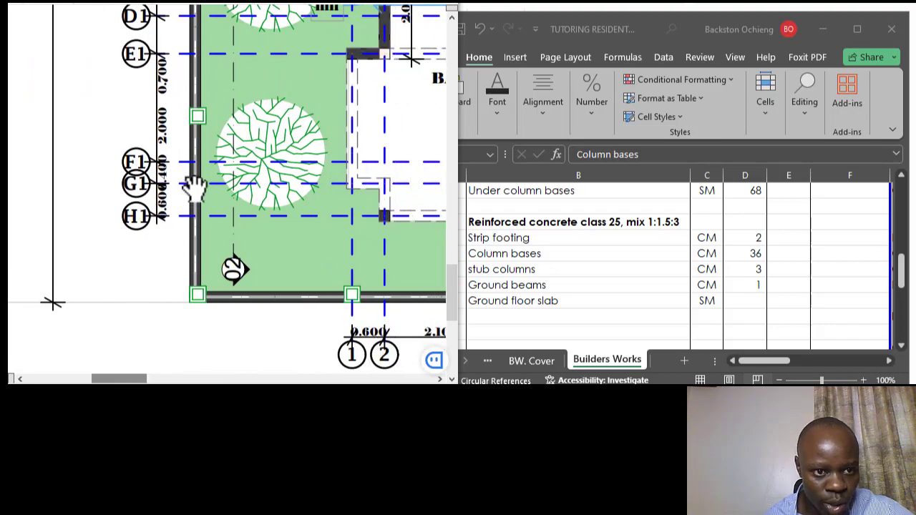
scroll(168, 180, "down", 1)
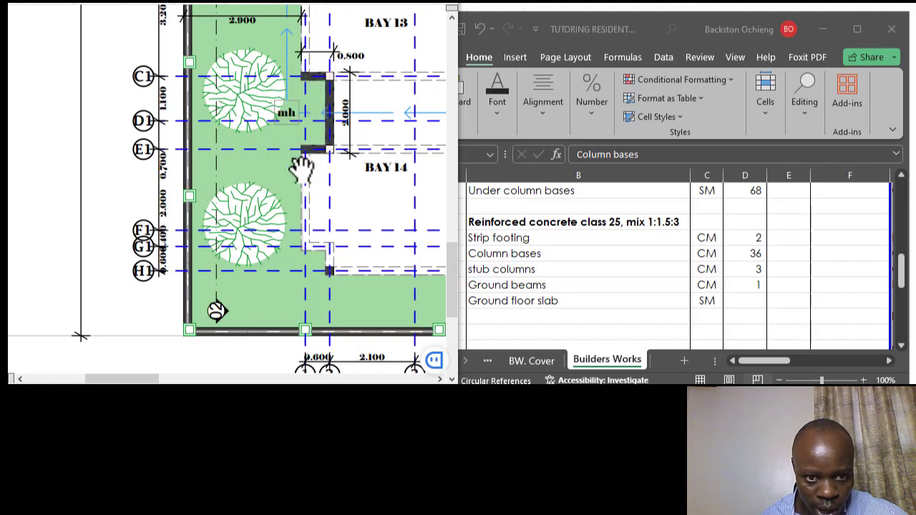
scroll(258, 236, "down", 2)
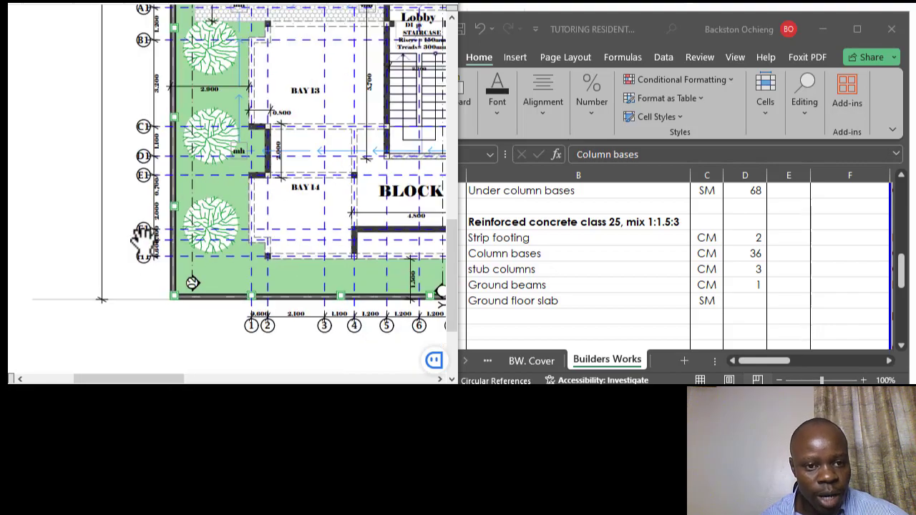
scroll(243, 211, "down", 2)
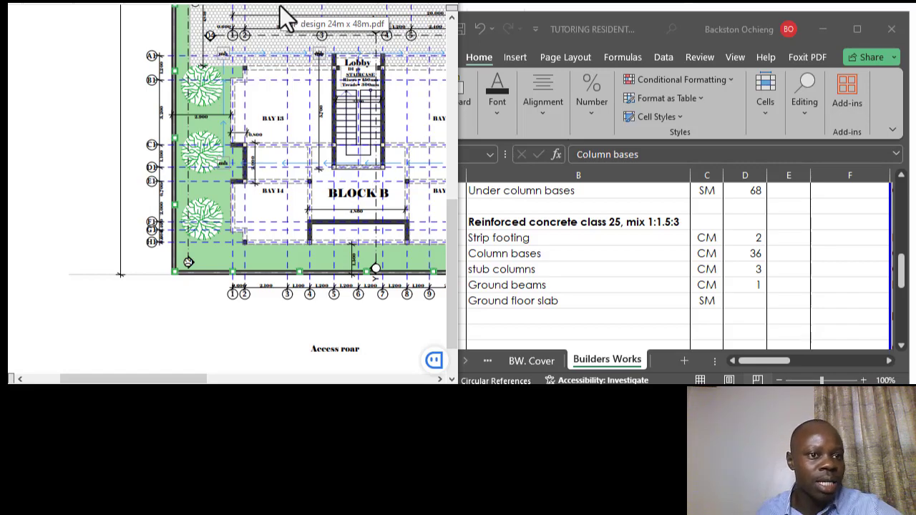
Switch to the foundation layout and examine the lower block's full width from grid 1 to grid 10.
left_click(352, 10)
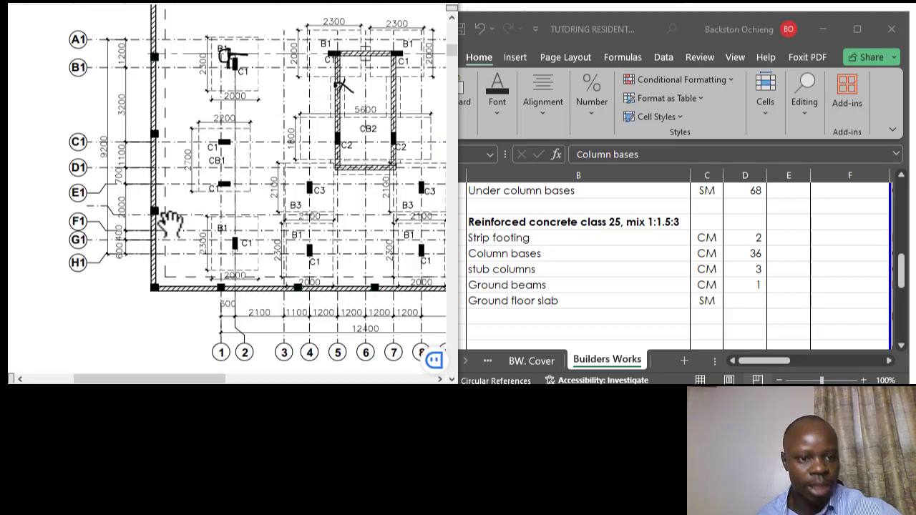
scroll(97, 214, "down", 3)
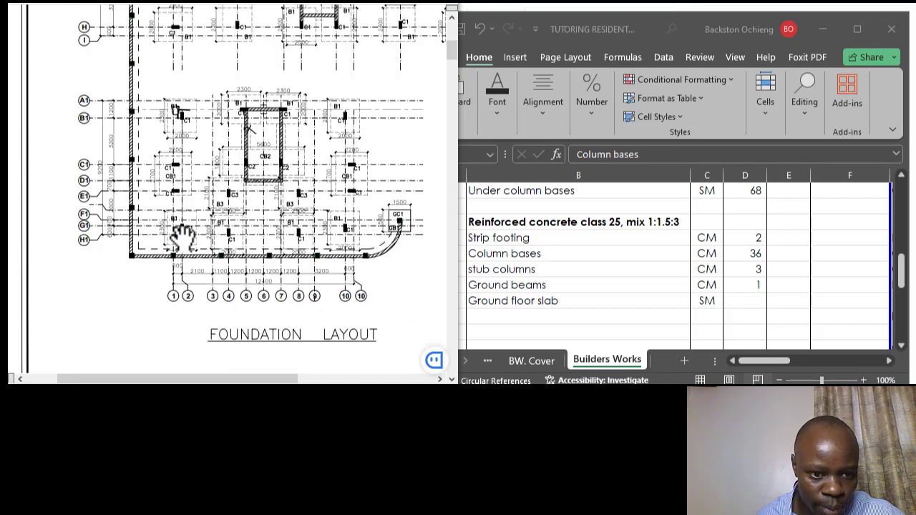
scroll(183, 236, "up", 3)
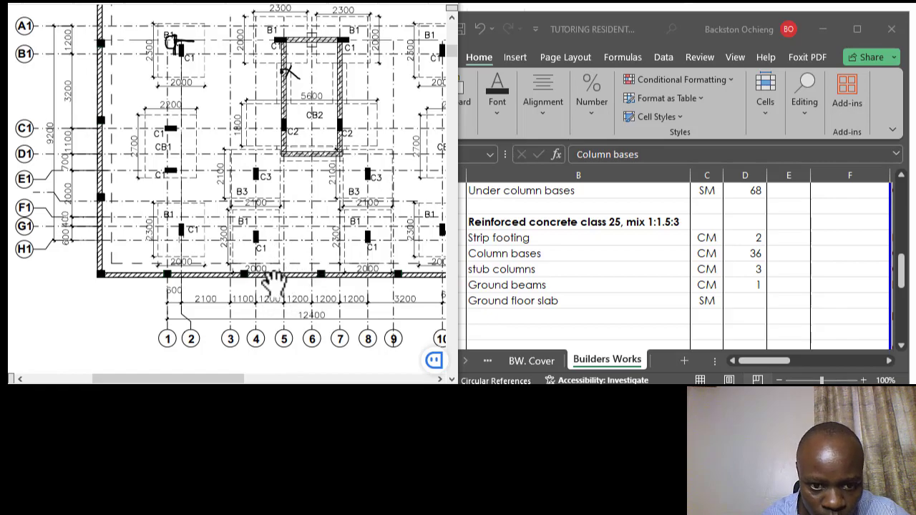
scroll(163, 213, "down", 1)
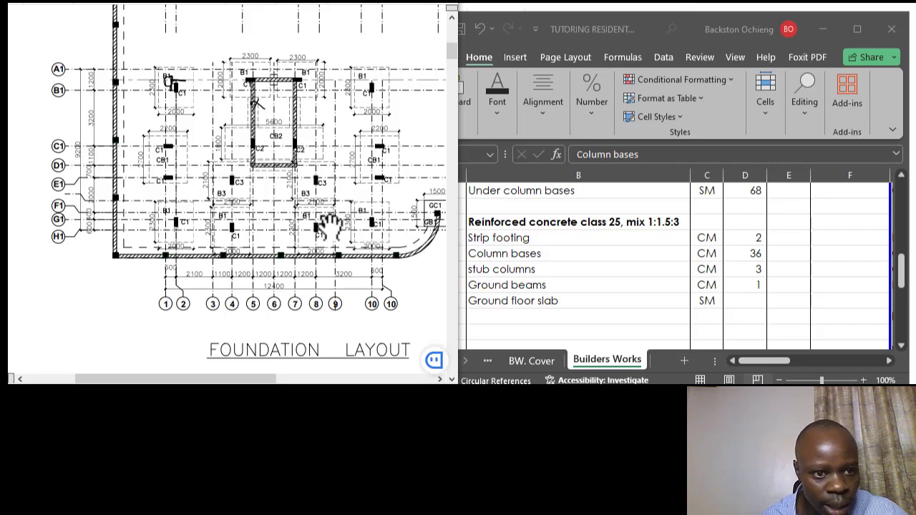
scroll(147, 242, "up", 1, "ctrl")
scroll(205, 200, "down", 2, "ctrl")
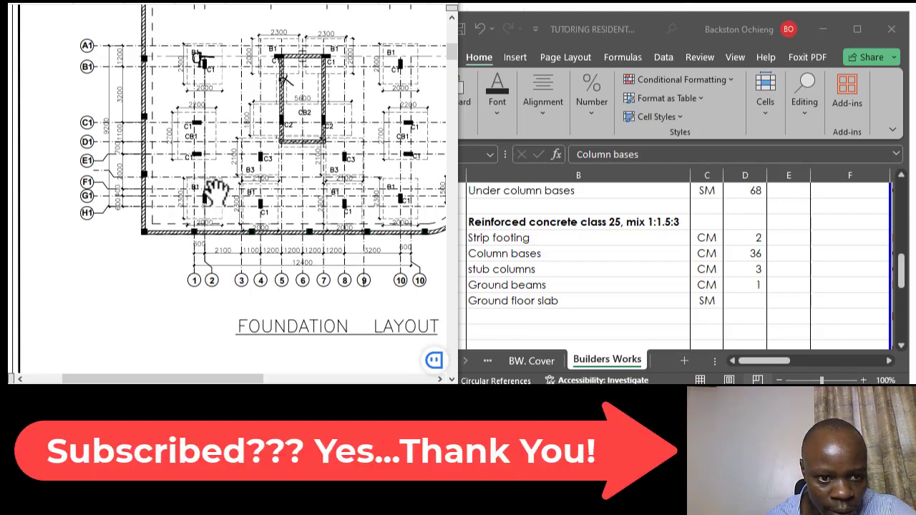
Compare the Block B ground floor plan with the foundation layout and view the block's full extent across Bays 13 to 16.
left_click(403, 3)
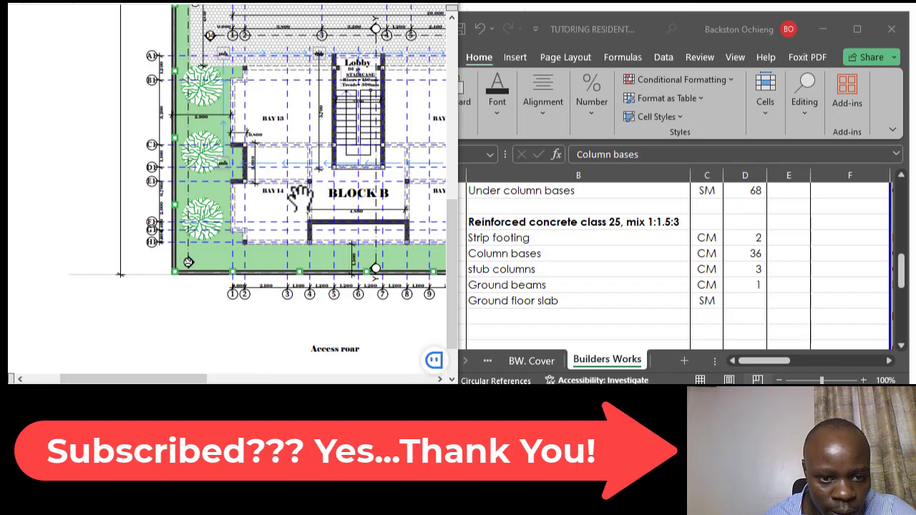
left_click(358, 9)
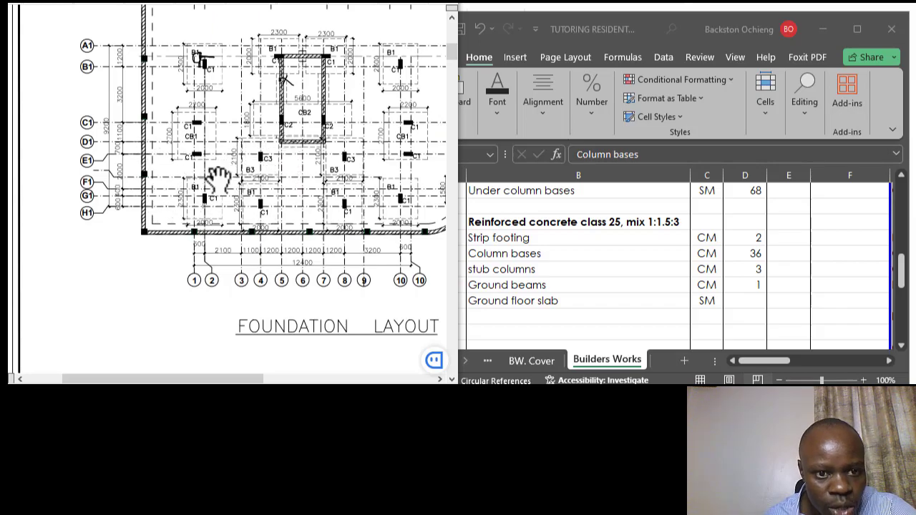
left_click(393, 3)
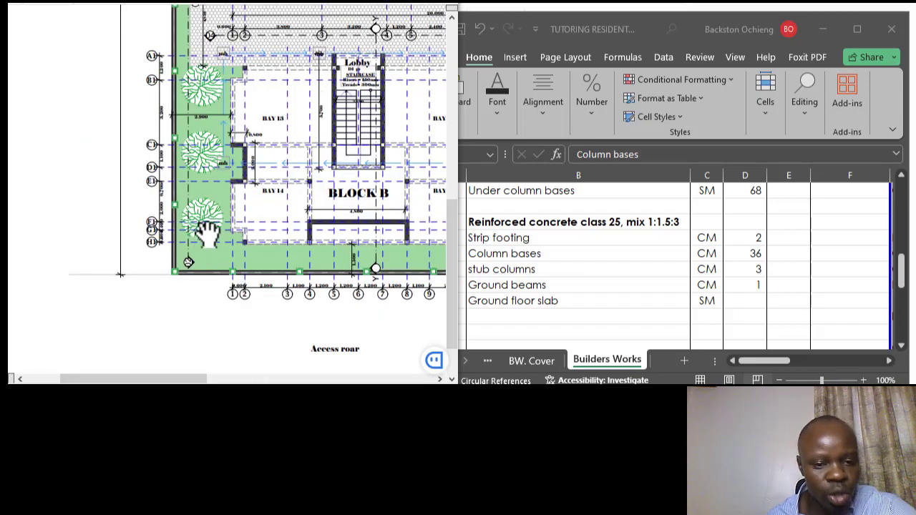
left_click_drag(163, 382, 199, 382)
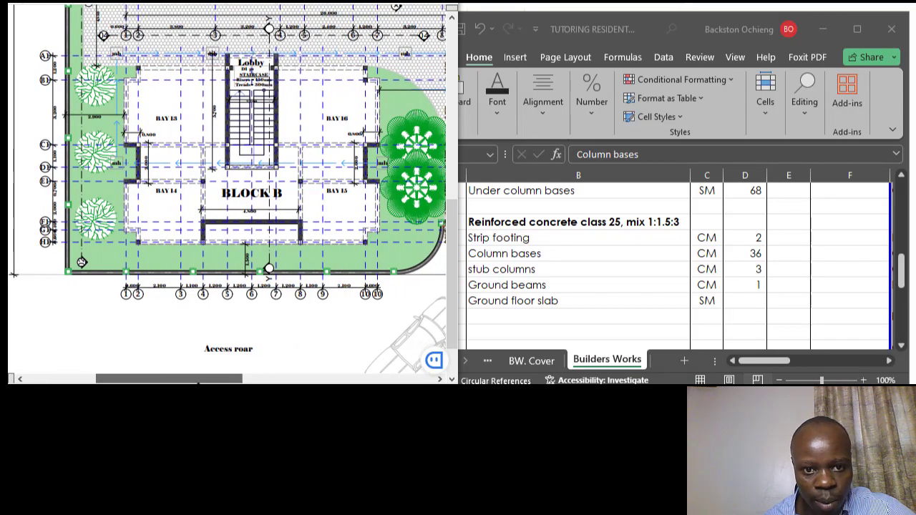
Add the heading "Ground floor slab" in cell J32, beside the ground beams calculation on the Builders Works sheet.
left_click(576, 300)
scroll(622, 272, "down", 2)
scroll(612, 265, "up", 1)
left_click(753, 254)
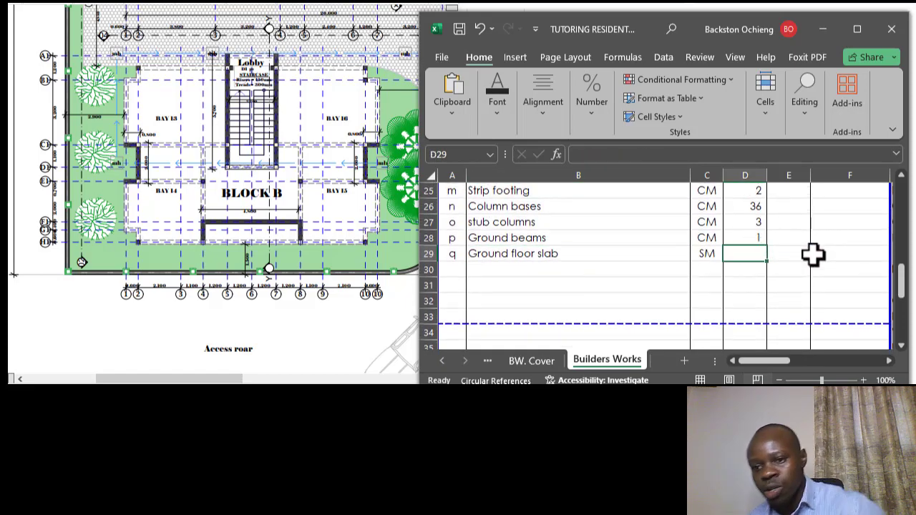
left_click(814, 254)
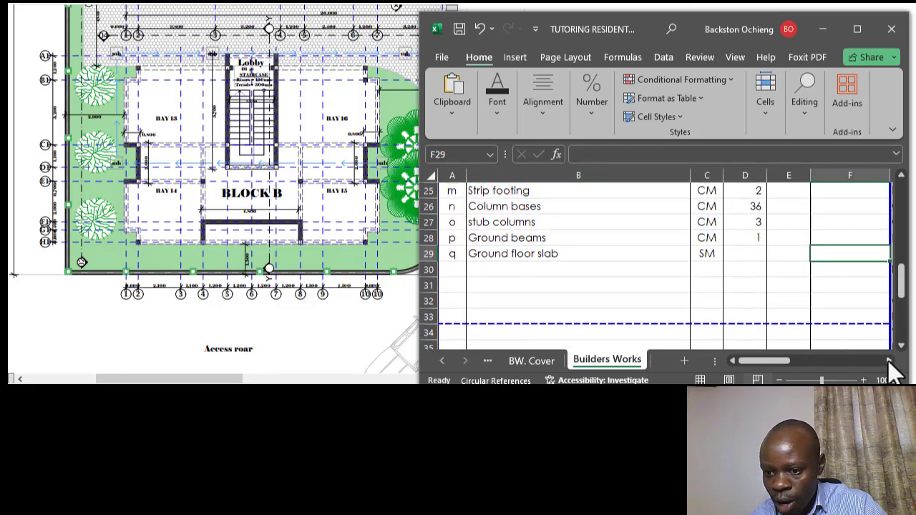
left_click(889, 361)
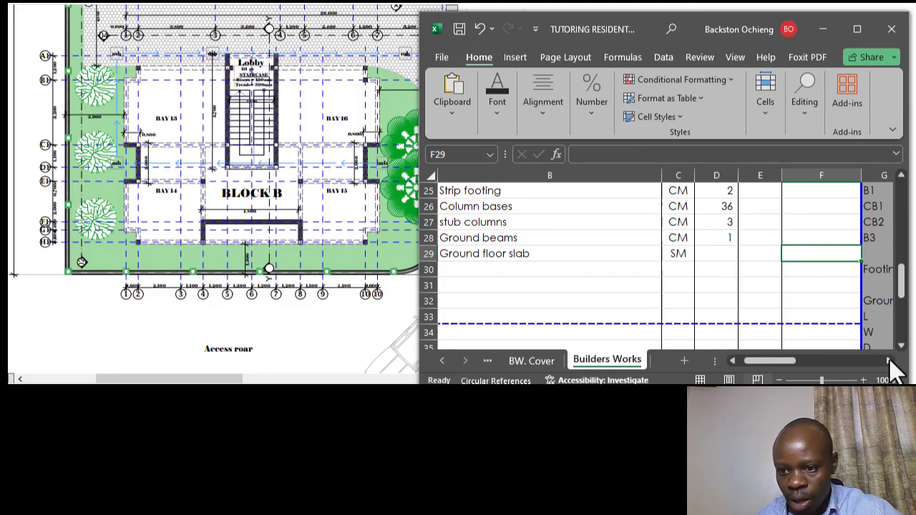
left_click(890, 361)
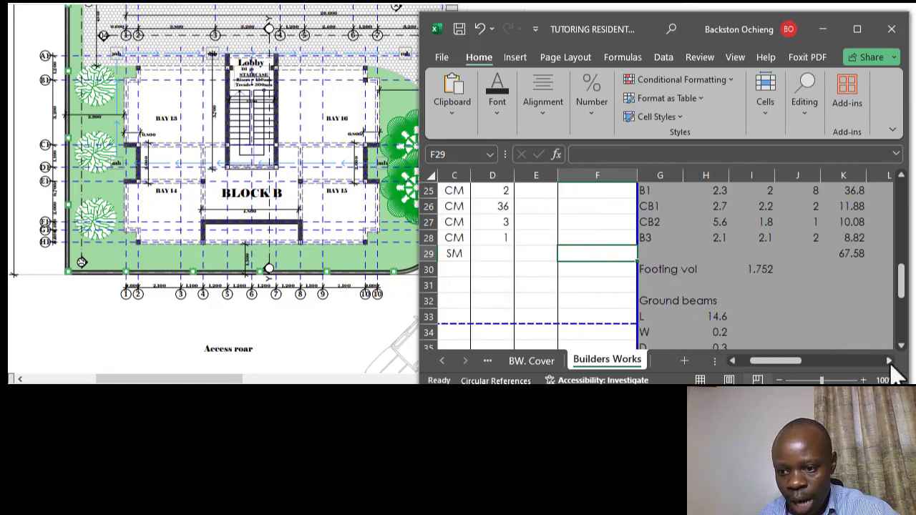
left_click(890, 362)
scroll(726, 270, "down", 2)
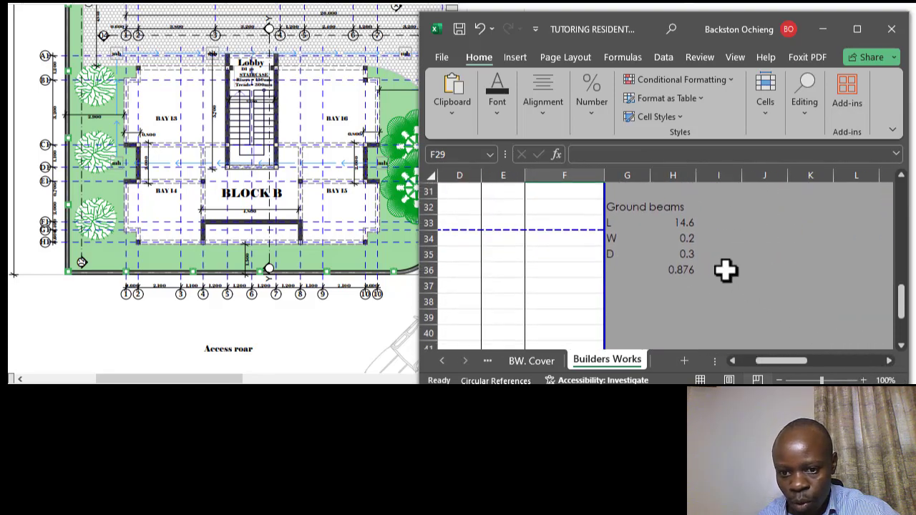
left_click(628, 285)
left_click(677, 287)
left_click(636, 286)
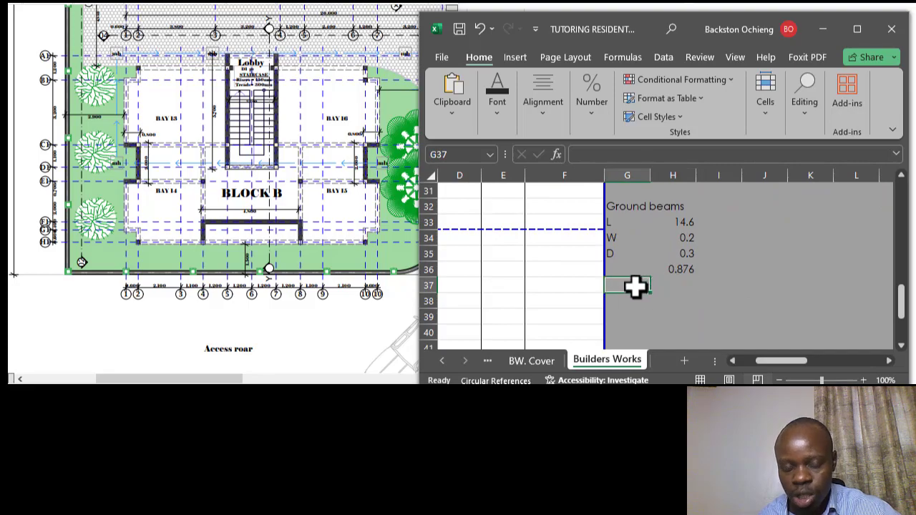
left_click(707, 284)
left_click(635, 286)
left_click(761, 208)
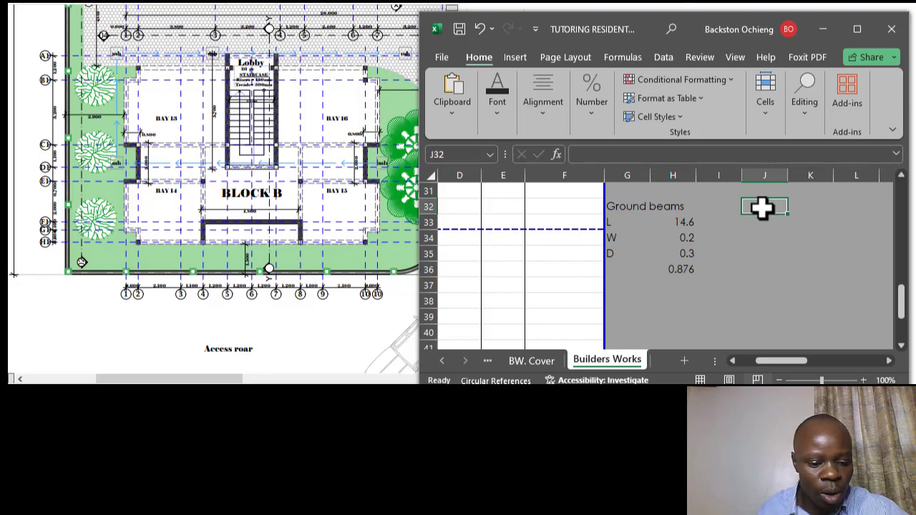
type("Ground floor s")
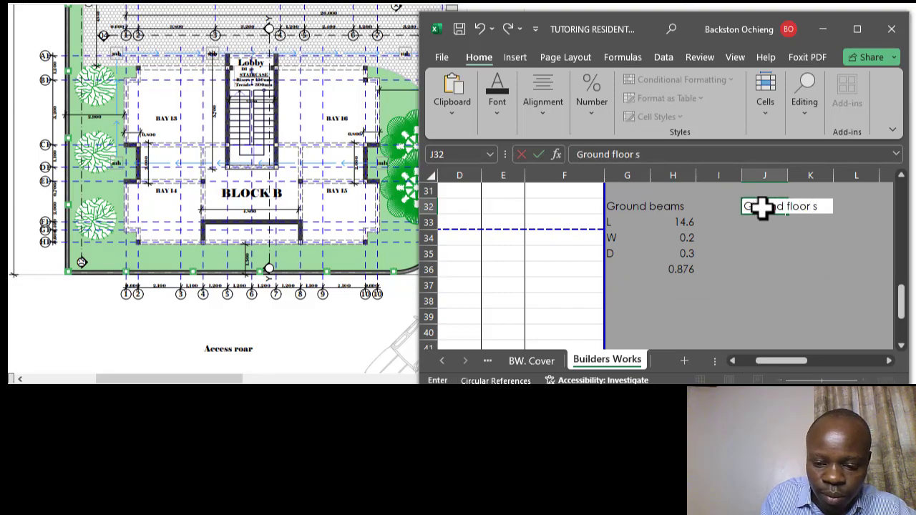
type("lan")
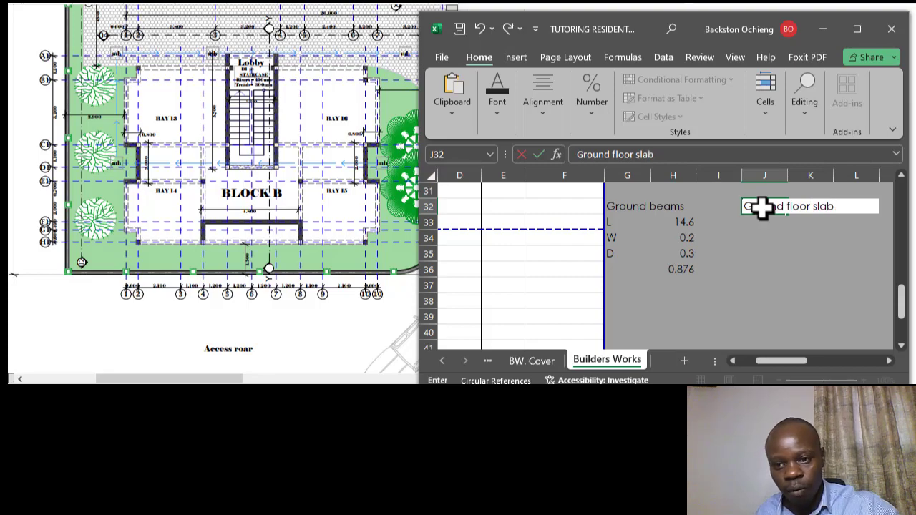
left_click(797, 227)
left_click(764, 209)
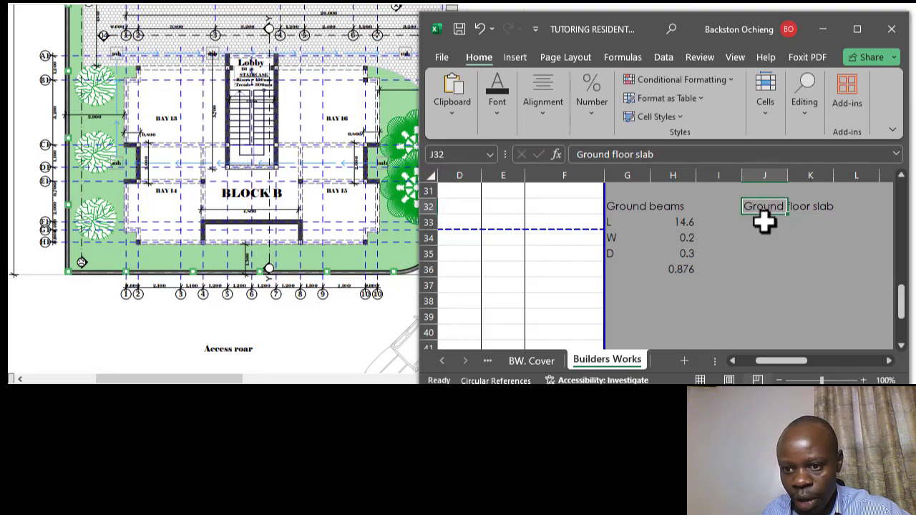
Label the slab's dimension rows L in J33 and W in J34 under the Ground floor slab heading.
left_click(764, 223)
type("L")
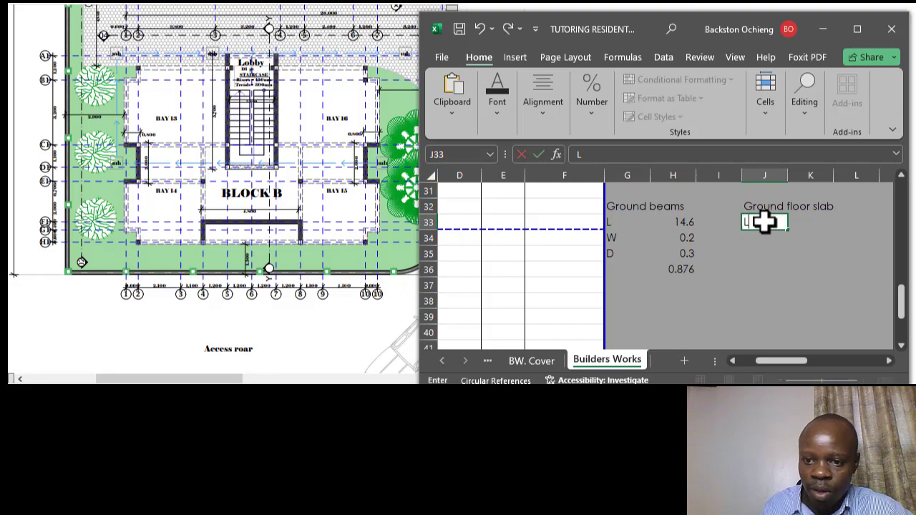
left_click(806, 222)
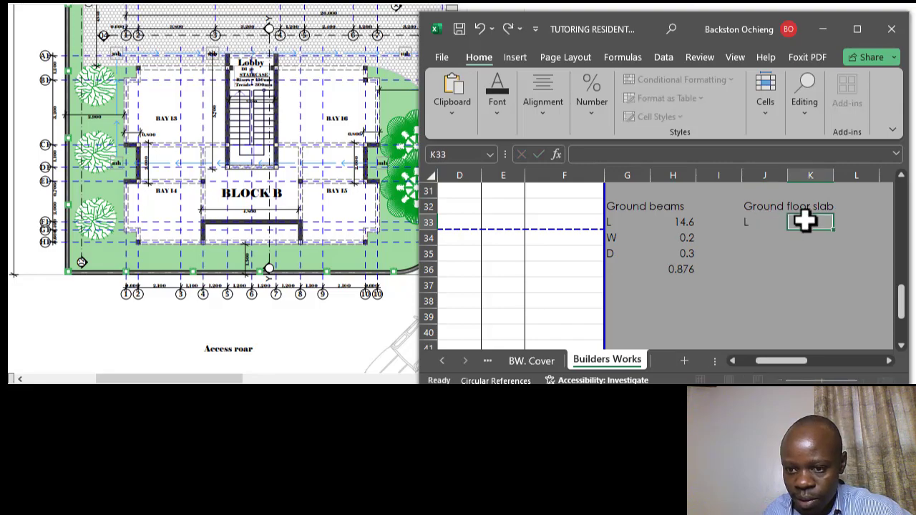
left_click(750, 239)
type("W")
left_click(789, 290)
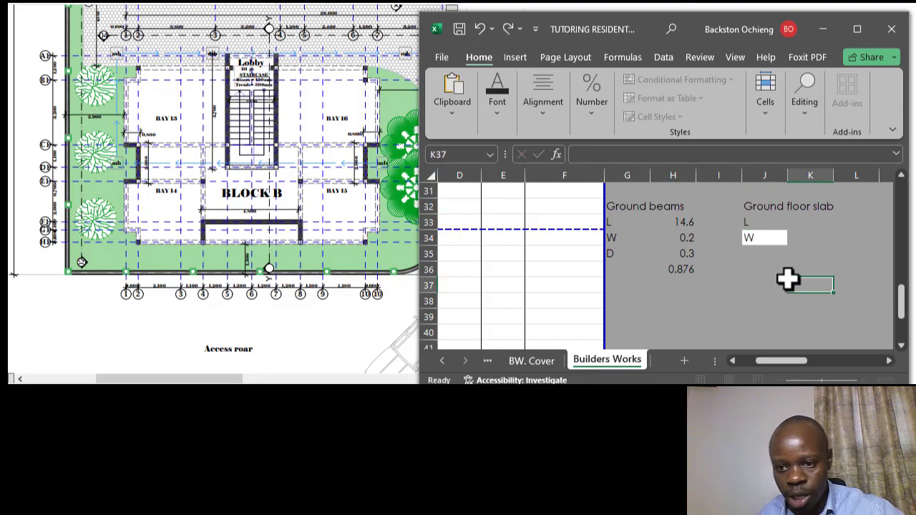
left_click(764, 225)
left_click(760, 237)
left_click(793, 223)
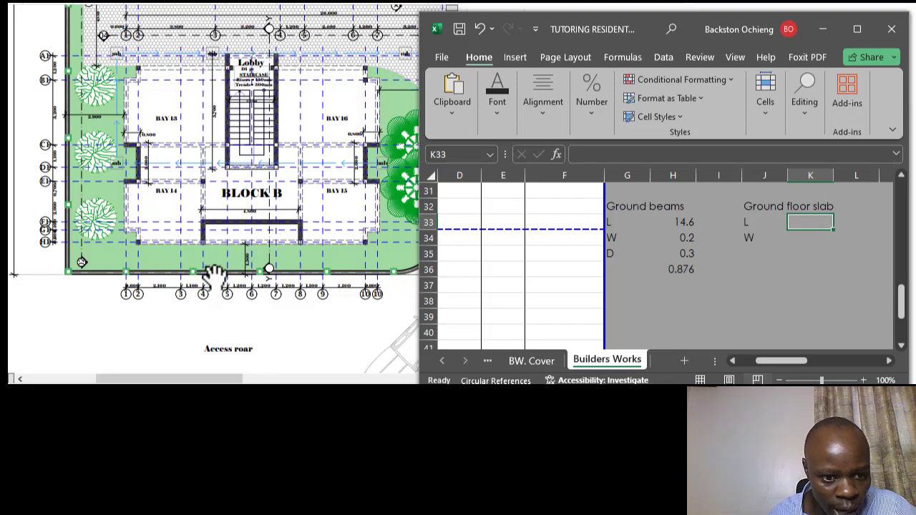
Examine Block B's overall length from grid 1 to grid 10 on the ground floor plan and the foundation layout.
scroll(226, 252, "up", 1)
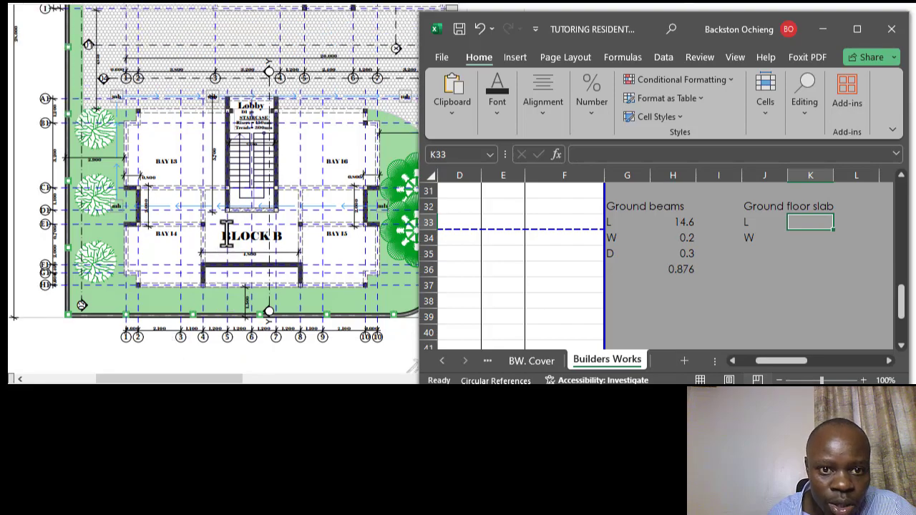
scroll(159, 162, "down", 1)
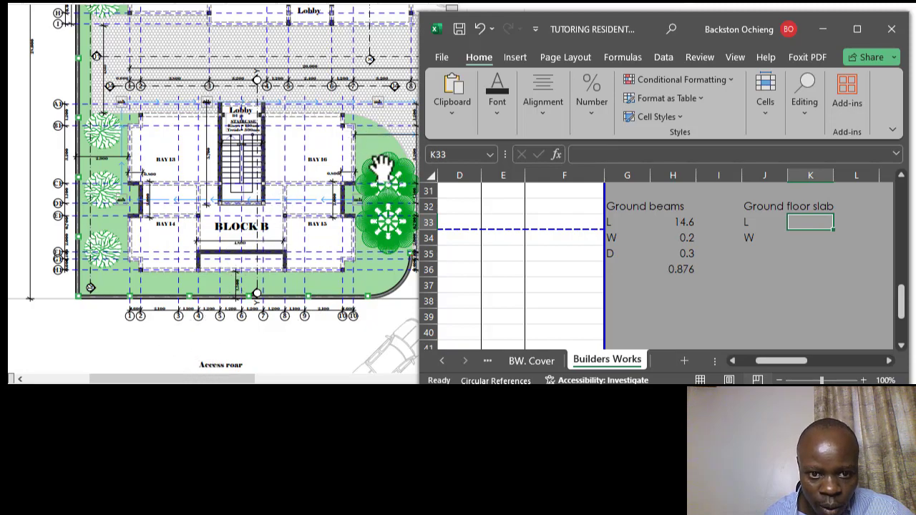
scroll(330, 64, "up", 1)
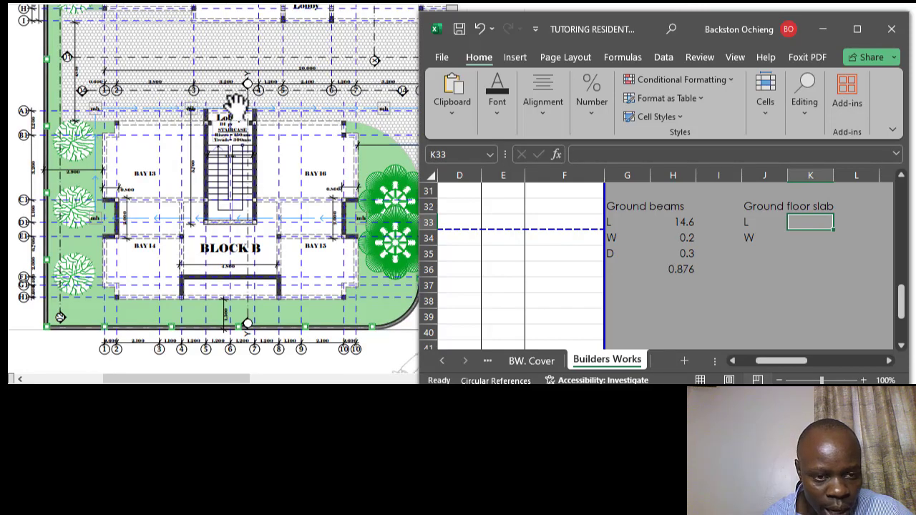
scroll(190, 205, "down", 1)
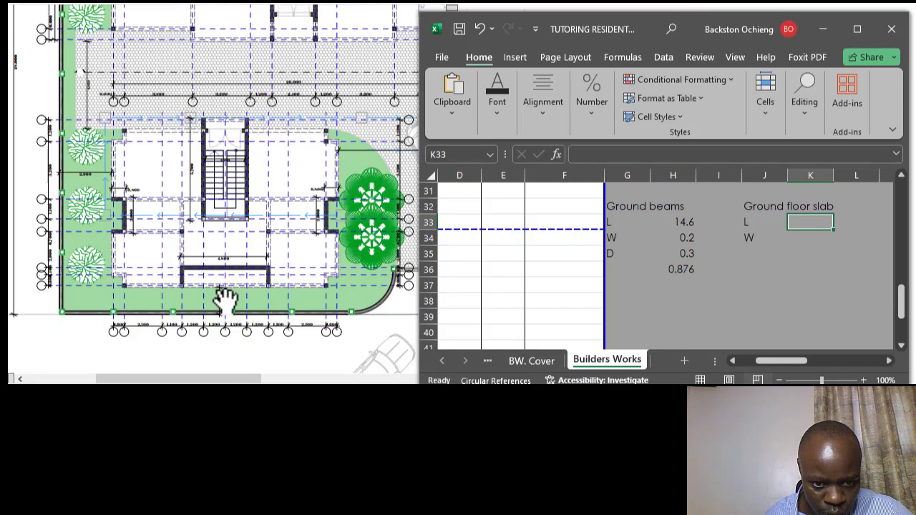
scroll(201, 340, "up", 1)
scroll(156, 326, "down", 1)
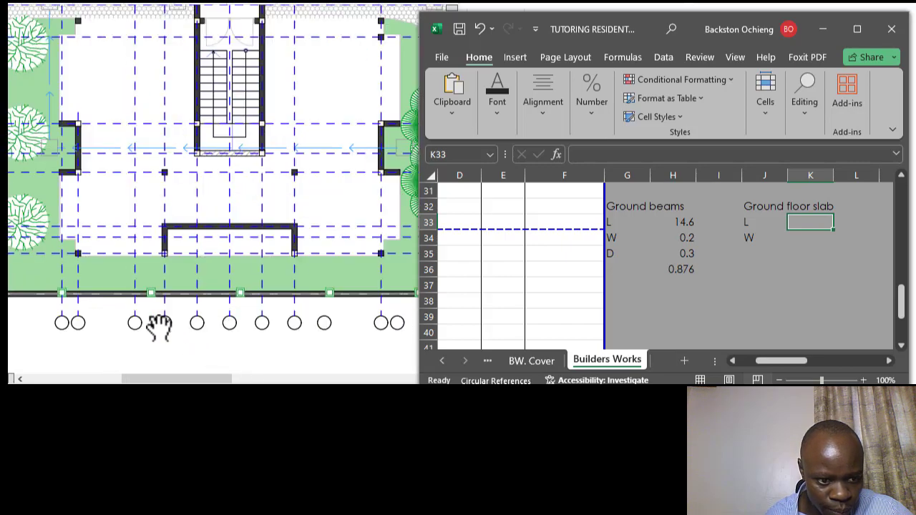
left_click(346, 3)
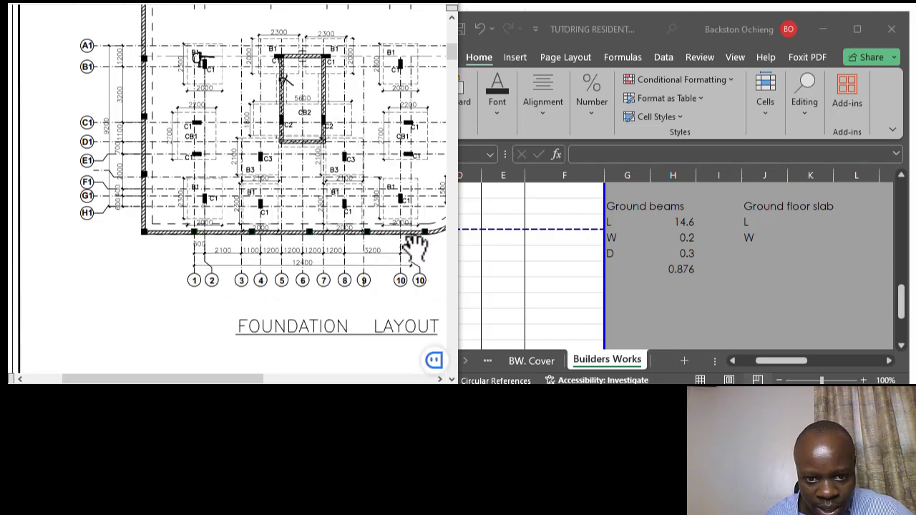
scroll(413, 251, "up", 1)
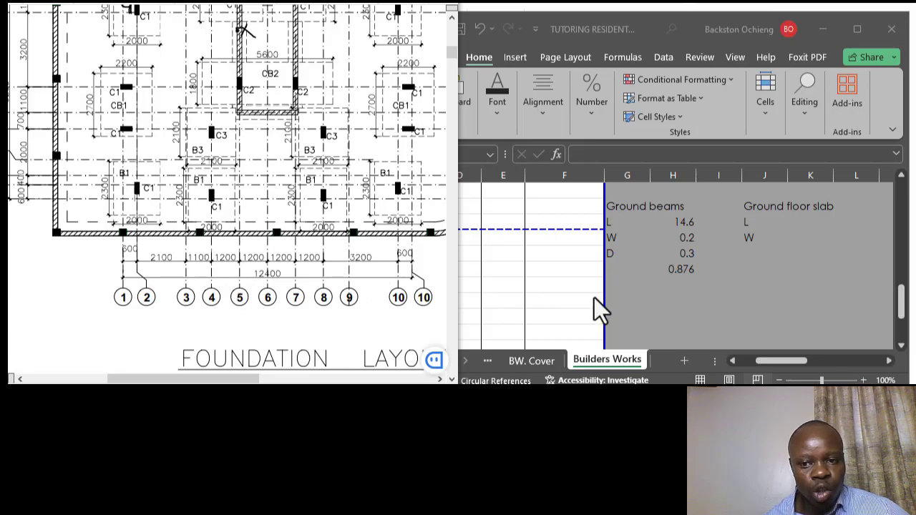
Enter the ground floor slab's length as =12.4 in cell K33.
left_click(681, 298)
left_click(791, 226)
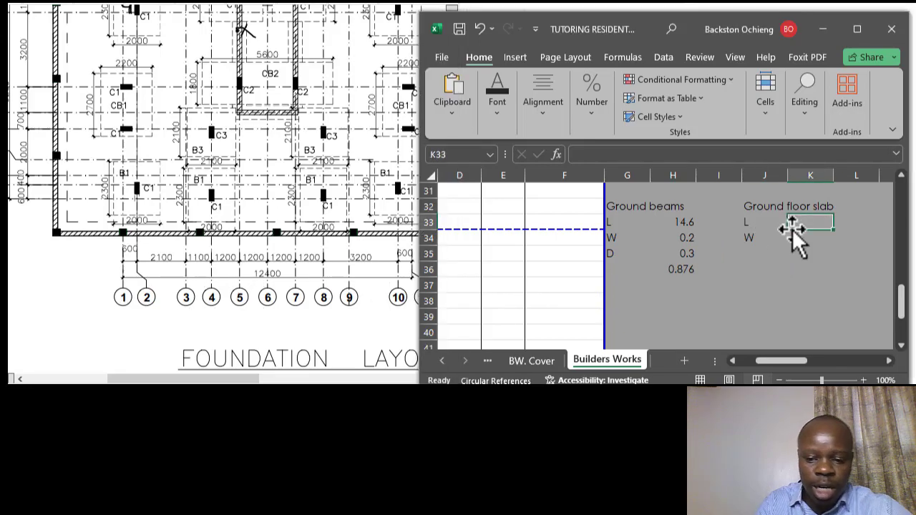
type("=12.4")
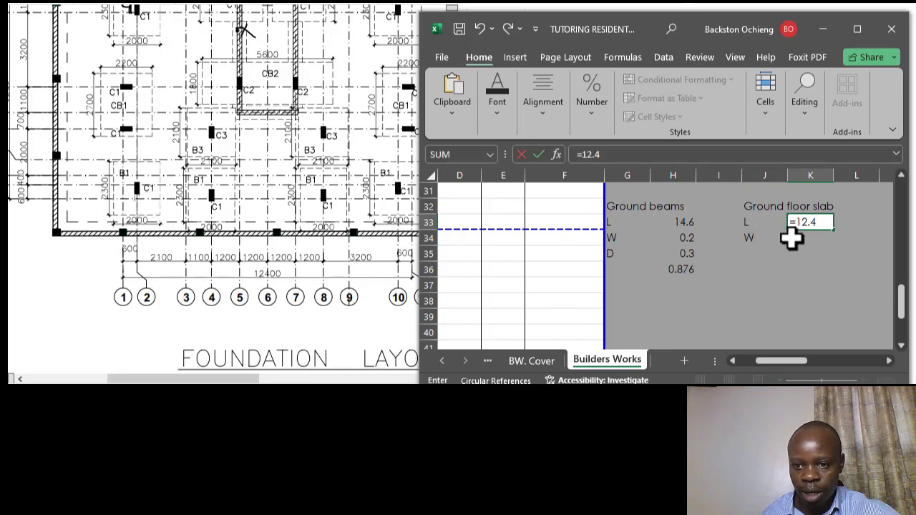
key("Return")
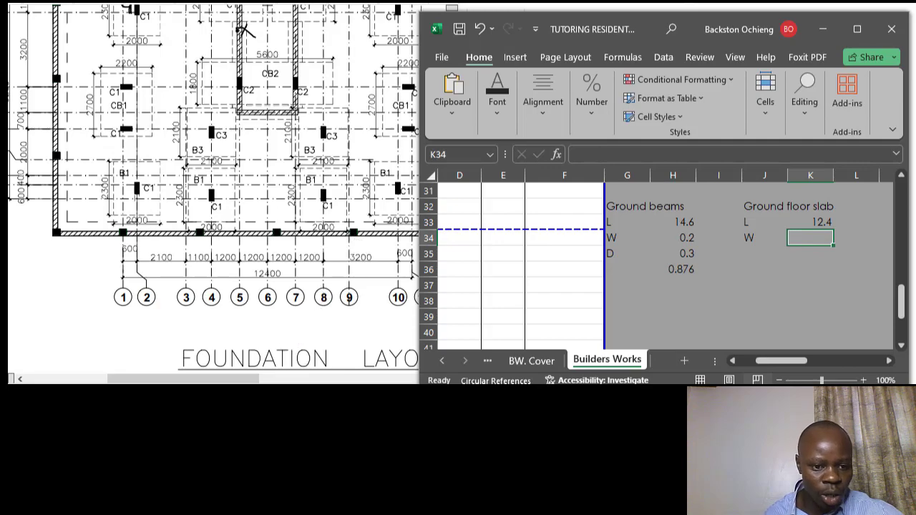
Check the slab's width from grid A1 to grid H1 on the foundation layout against the Block B ground floor plan.
left_click_drag(201, 380, 172, 380)
scroll(132, 247, "up", 1)
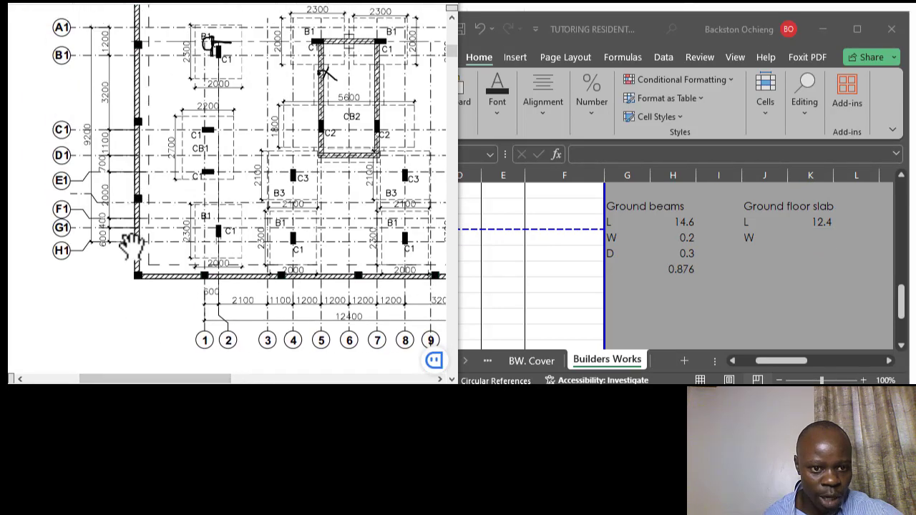
scroll(132, 247, "up", 1)
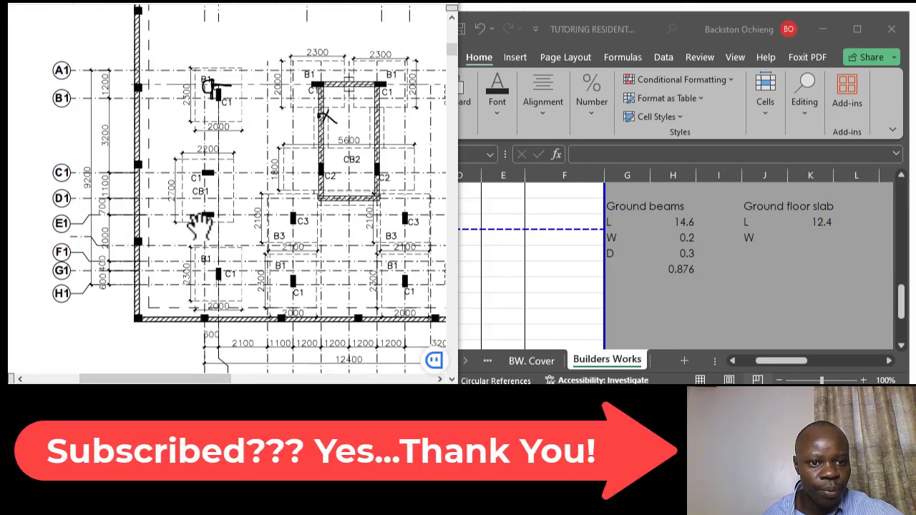
left_click(394, 3)
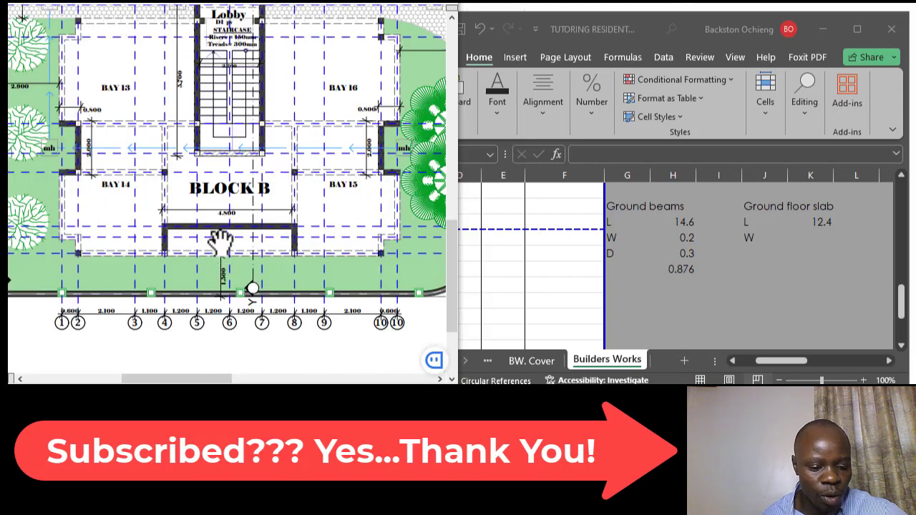
scroll(171, 193, "down", 2)
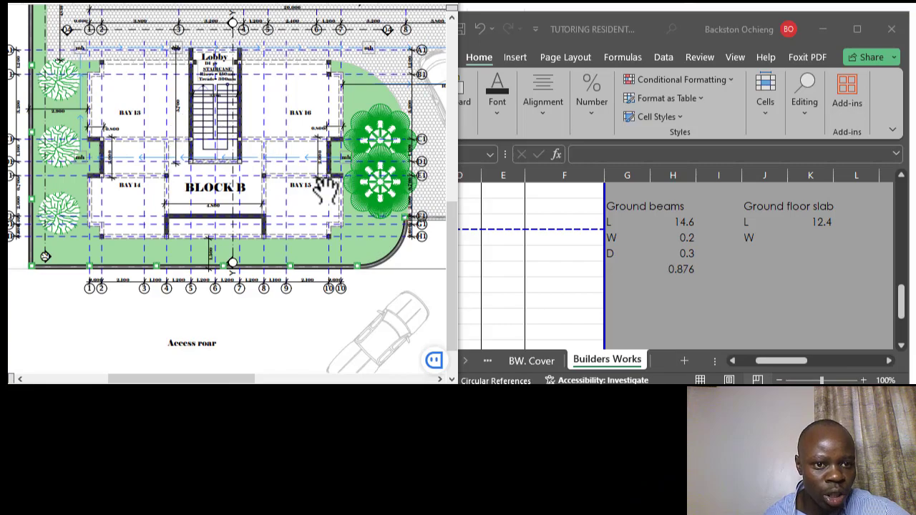
left_click_drag(222, 378, 209, 379)
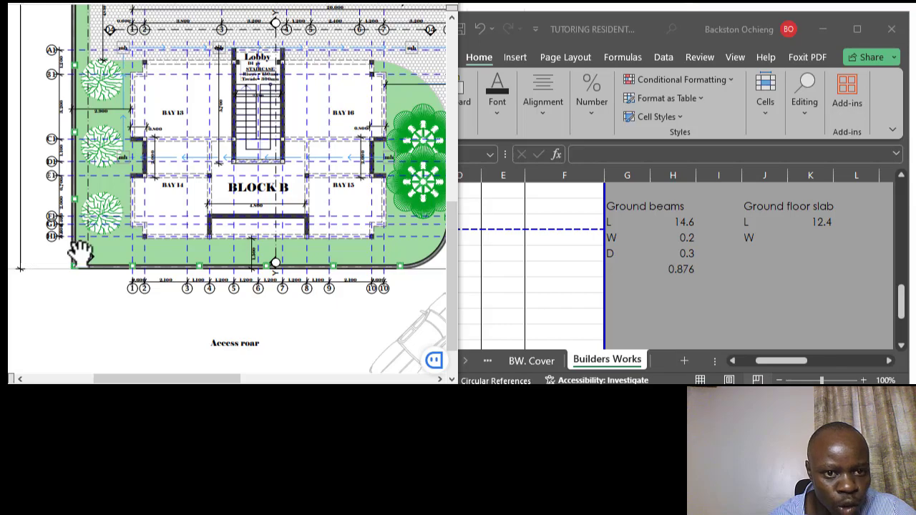
left_click(346, 3)
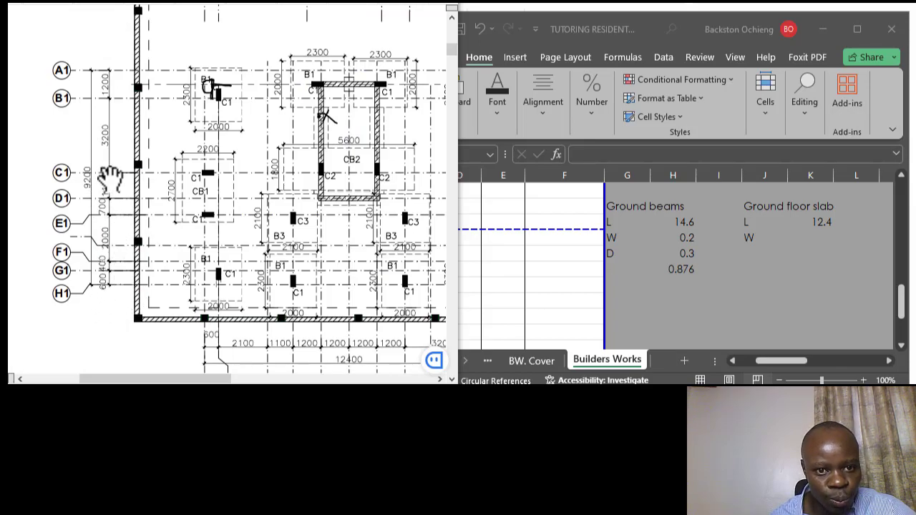
Enter the ground floor slab's width as 9.2 in cell K34.
left_click(810, 237)
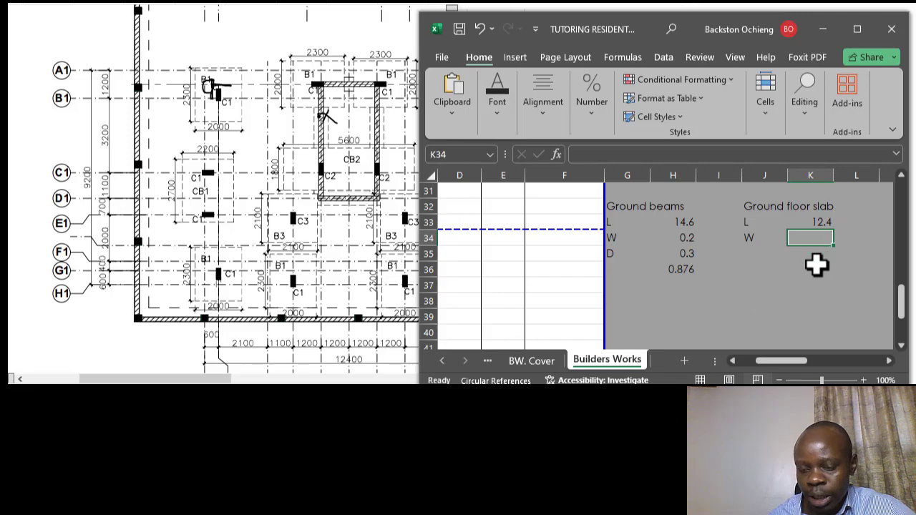
type("9.")
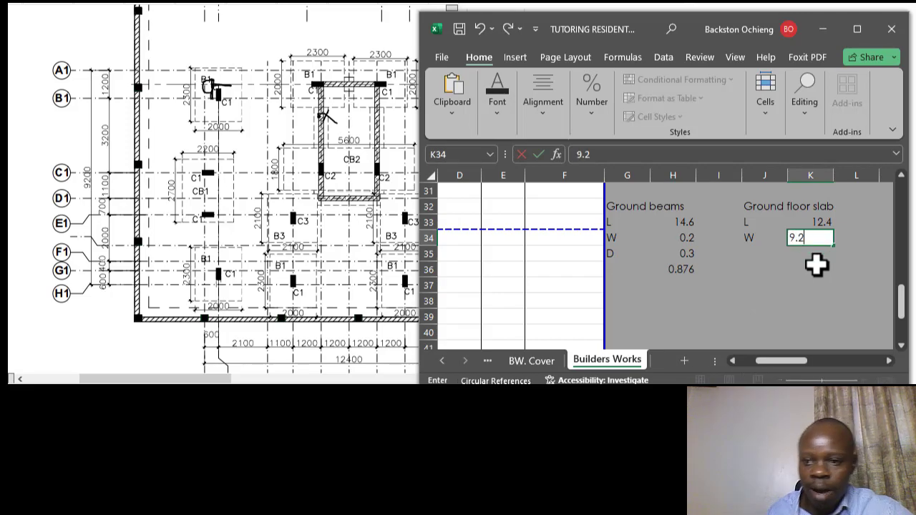
type("2")
key("Return")
Review the entered slab length and width against the full block on the foundation layout.
left_click(817, 236)
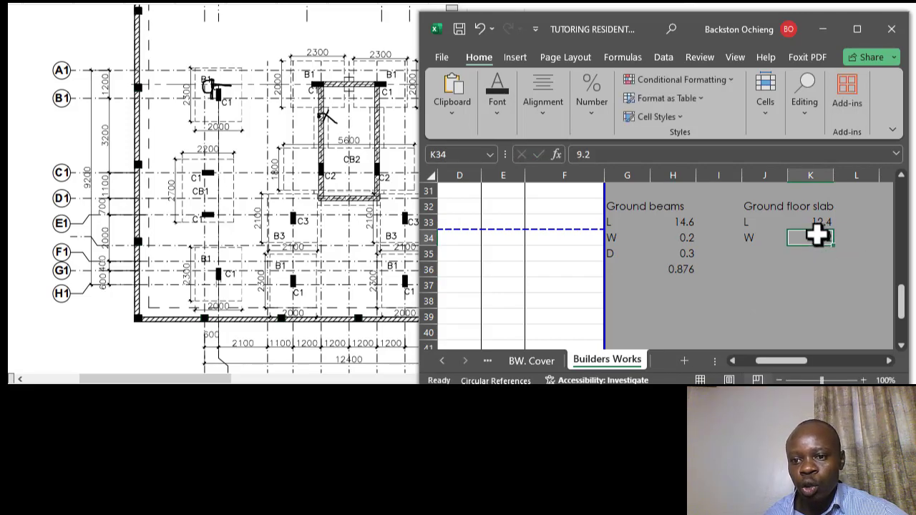
left_click(823, 221)
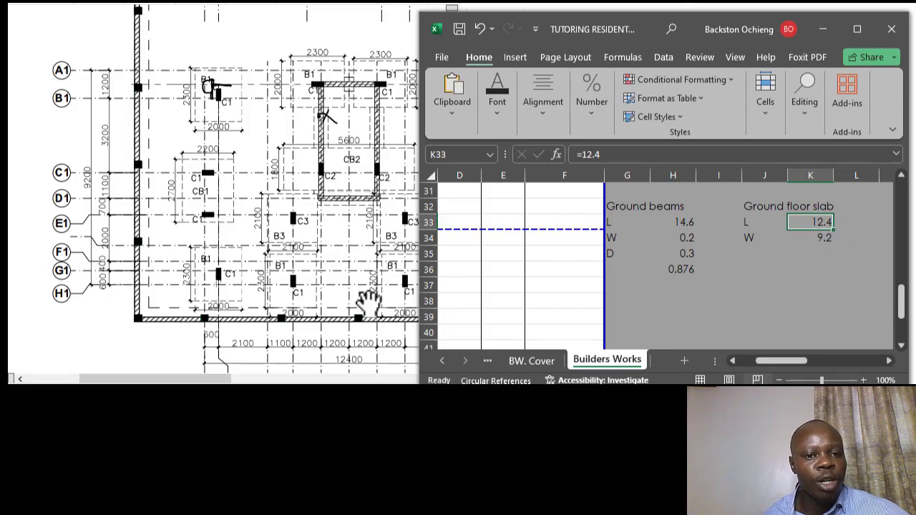
mouse_move(183, 378)
left_mouse_down()
mouse_move(224, 382)
mouse_move(213, 383)
left_mouse_up()
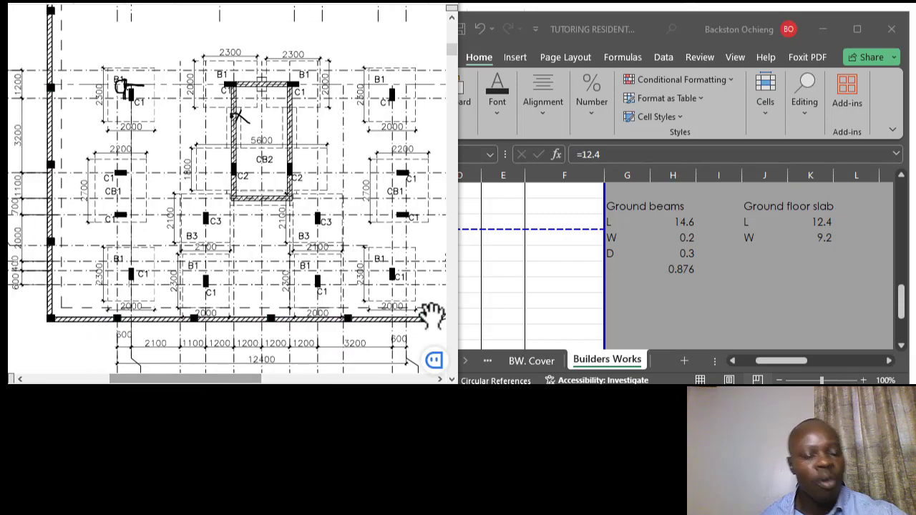
Calculate the ground floor slab's area in cell K35 with the formula =K33*K34.
left_click(779, 261)
left_click(823, 254)
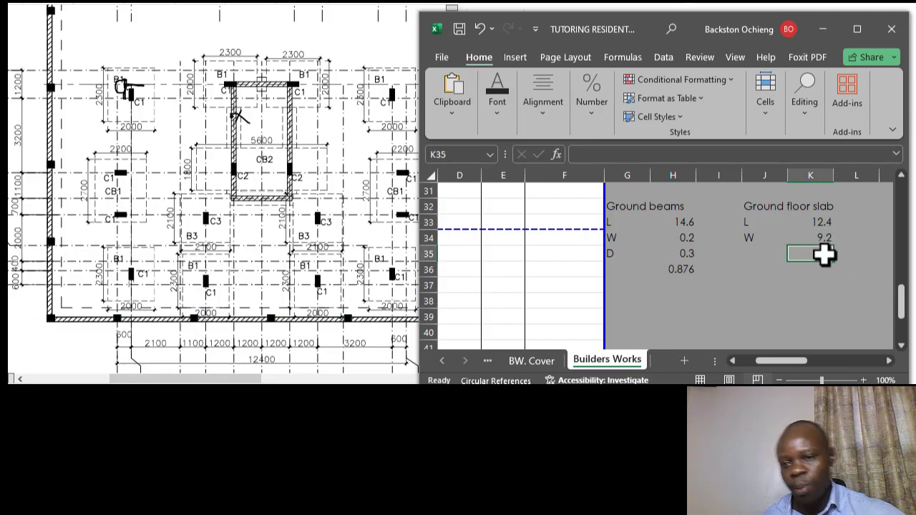
type("=")
left_click_drag(814, 208, 812, 222)
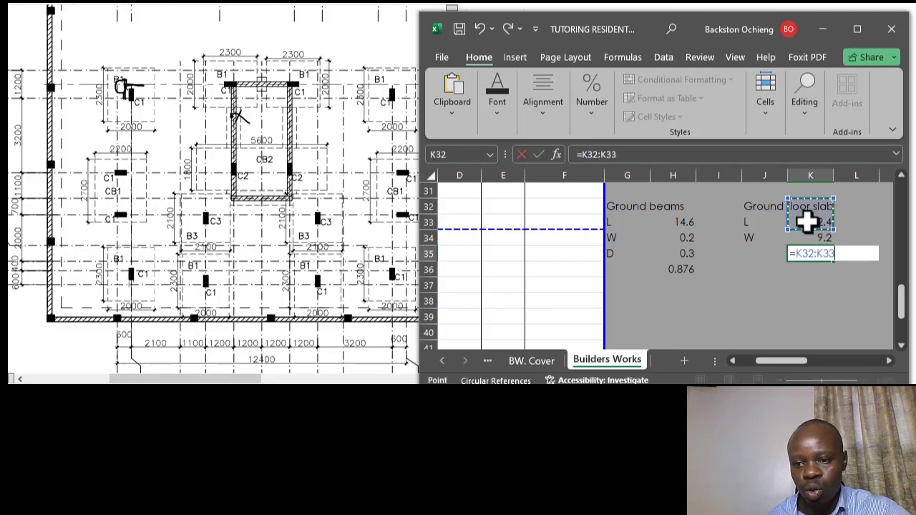
left_click(815, 223)
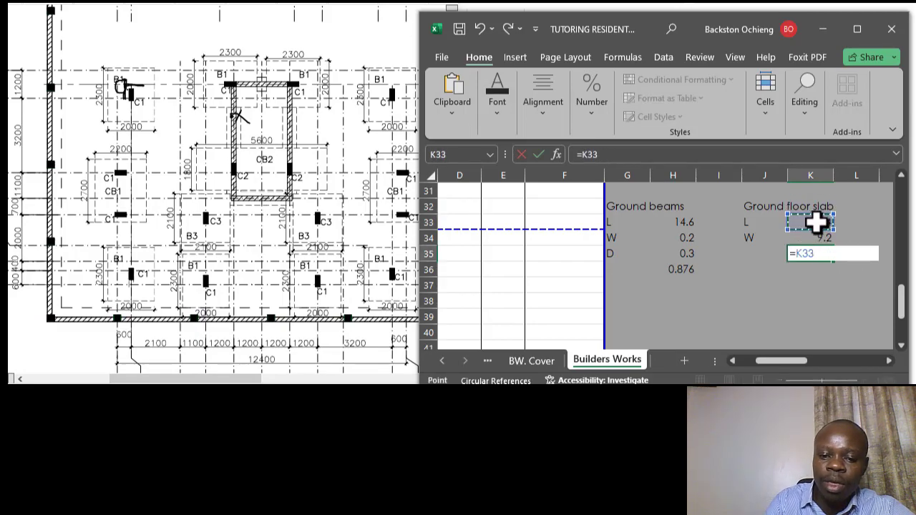
left_click(807, 239)
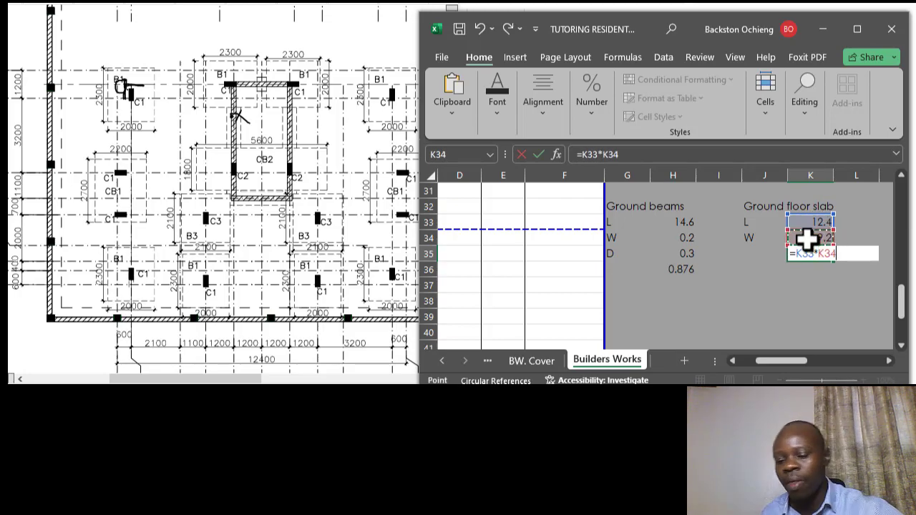
key("Return")
left_click(814, 297)
left_click(816, 256)
left_click(823, 295)
left_click(818, 253)
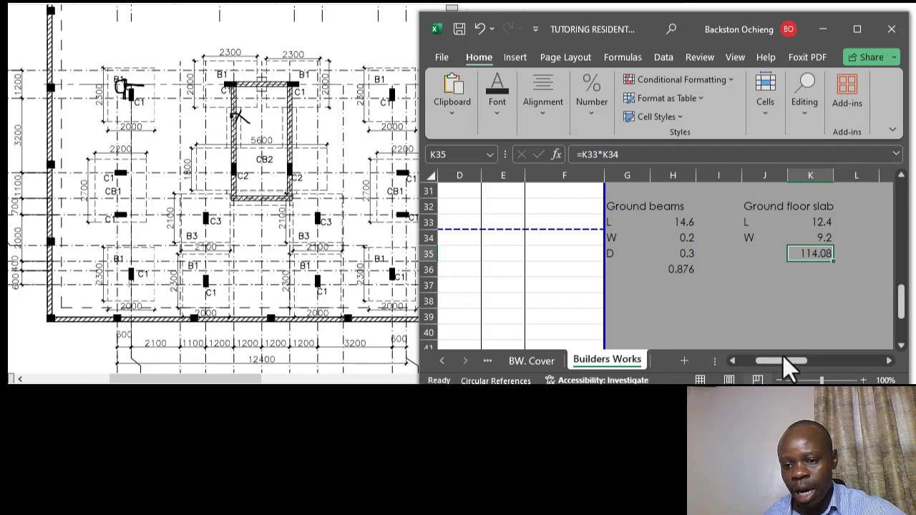
left_click(809, 298)
left_click(818, 253)
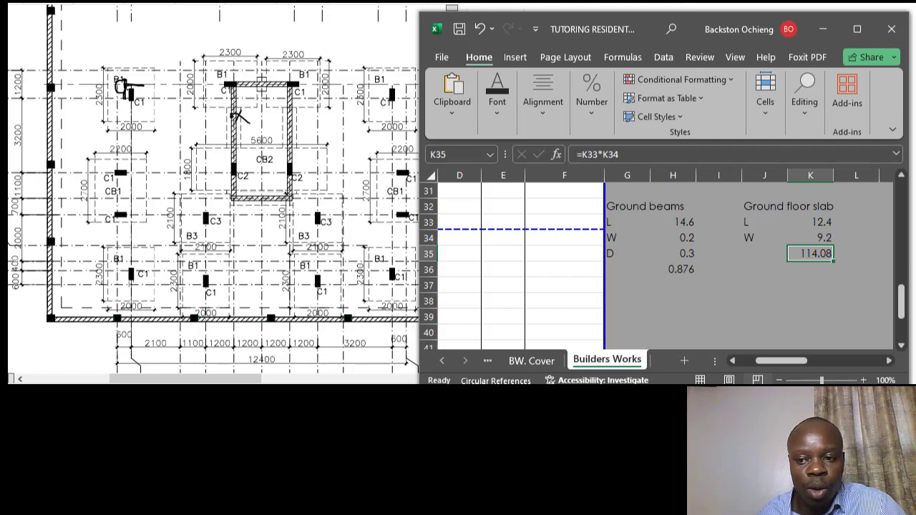
Enter 115 as the Ground floor slab quantity in cell D29 of the bill.
mouse_move(858, 286)
left_mouse_down()
mouse_move(866, 290)
mouse_move(807, 295)
left_mouse_up()
left_click(809, 301)
left_click(820, 274)
left_click_drag(786, 365, 746, 374)
scroll(680, 293, "up", 2)
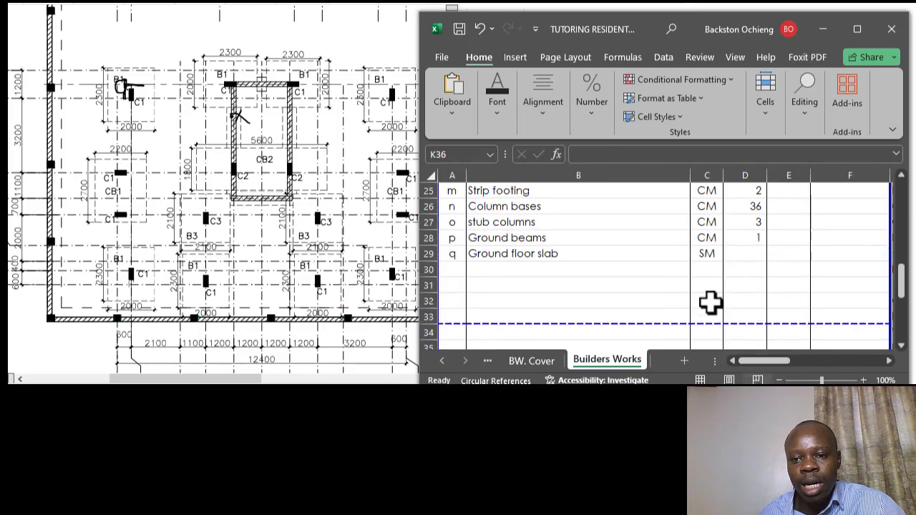
left_click(544, 253)
left_click(747, 252)
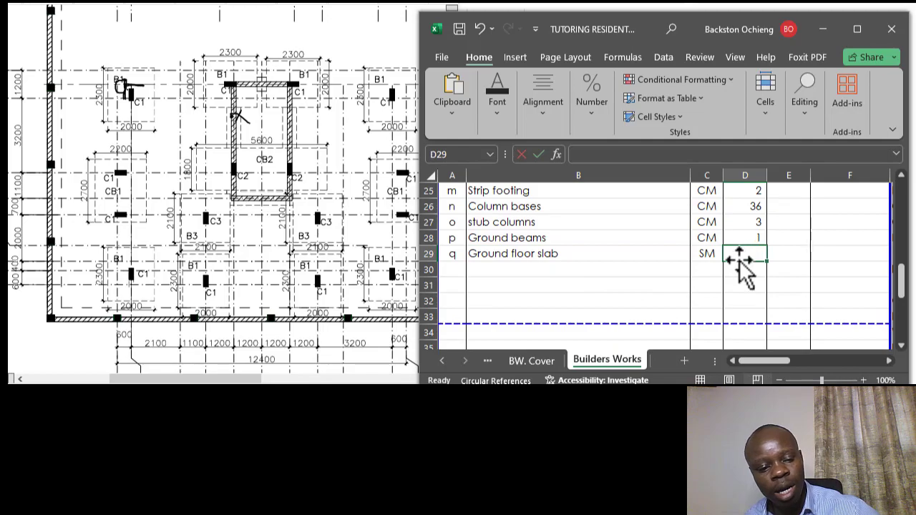
type("115")
left_click(655, 283)
left_click(744, 254)
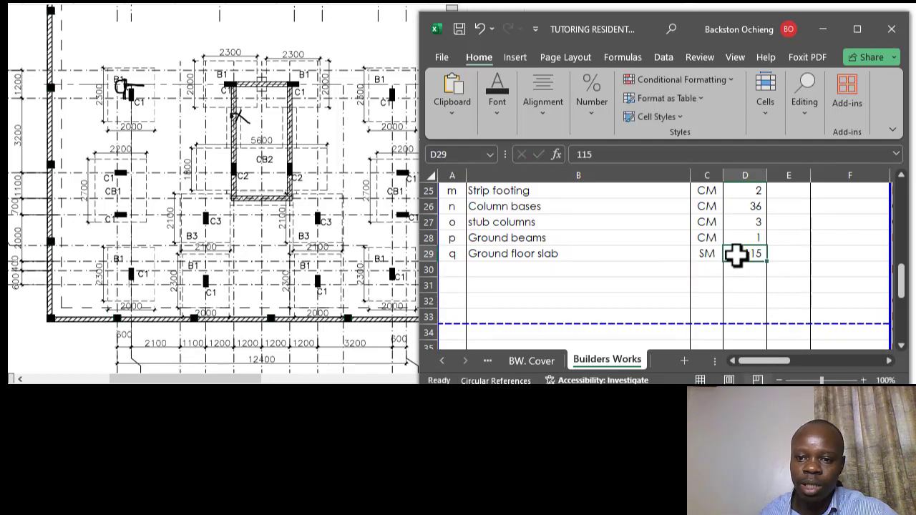
Review the reinforced concrete class 25 items and their quantities, from strip footing to ground floor slab.
scroll(644, 279, "up", 1)
left_click(623, 289)
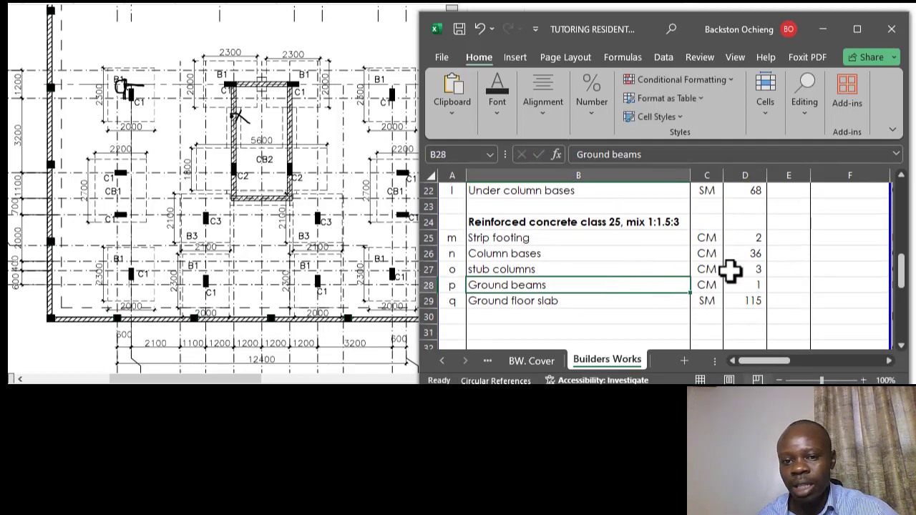
scroll(730, 270, "up", 1)
scroll(593, 269, "down", 1)
left_click(614, 256)
left_click(577, 282)
scroll(605, 267, "down", 1)
scroll(604, 267, "down", 1)
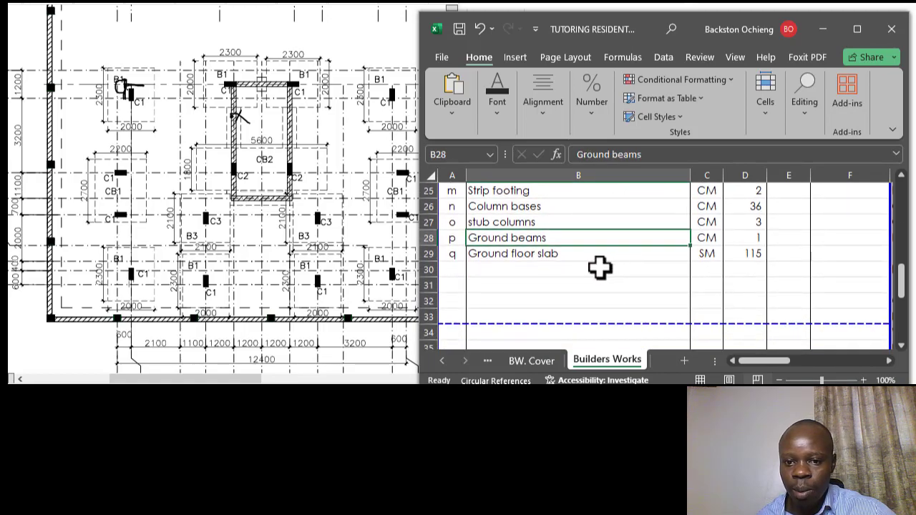
left_click(591, 258)
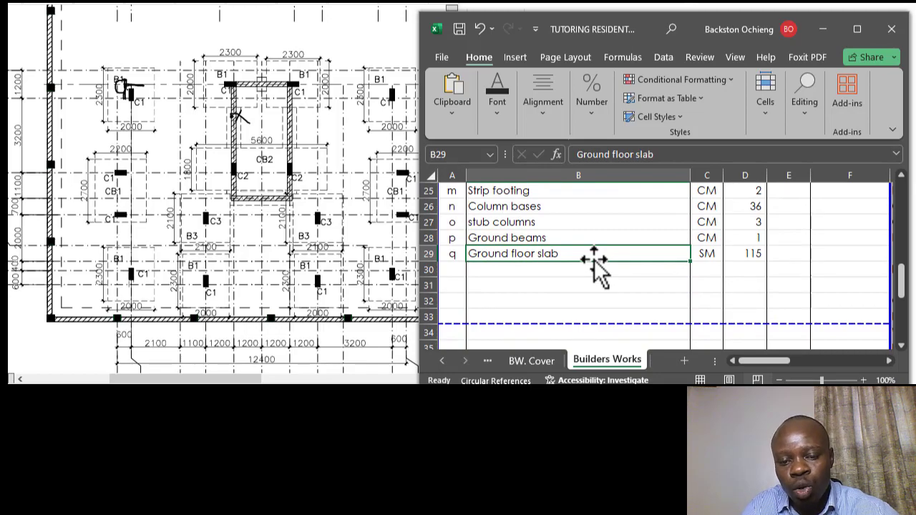
left_click(565, 223)
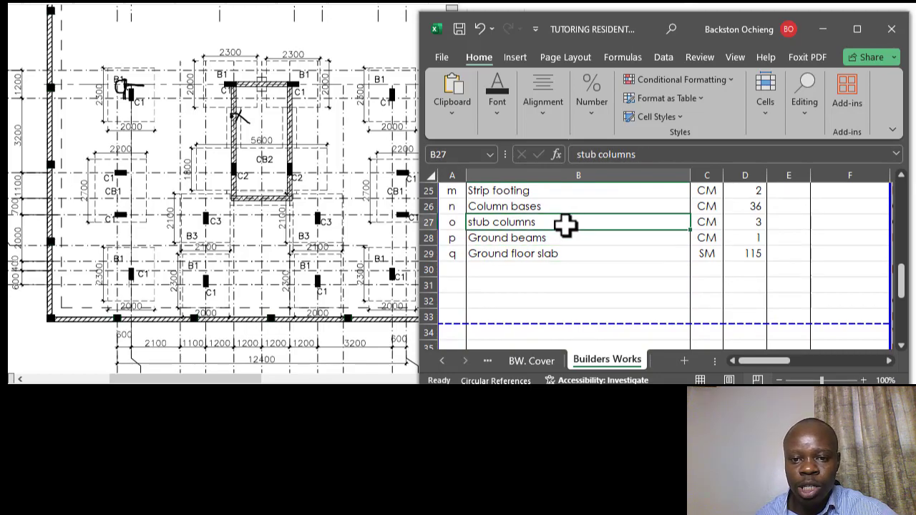
scroll(594, 239, "up", 1)
left_click(587, 224)
scroll(613, 251, "down", 1)
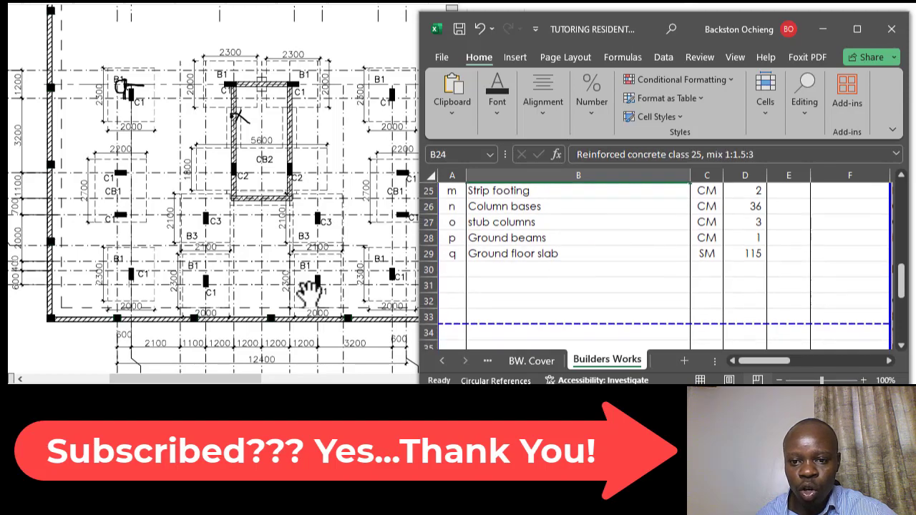
left_click(496, 286)
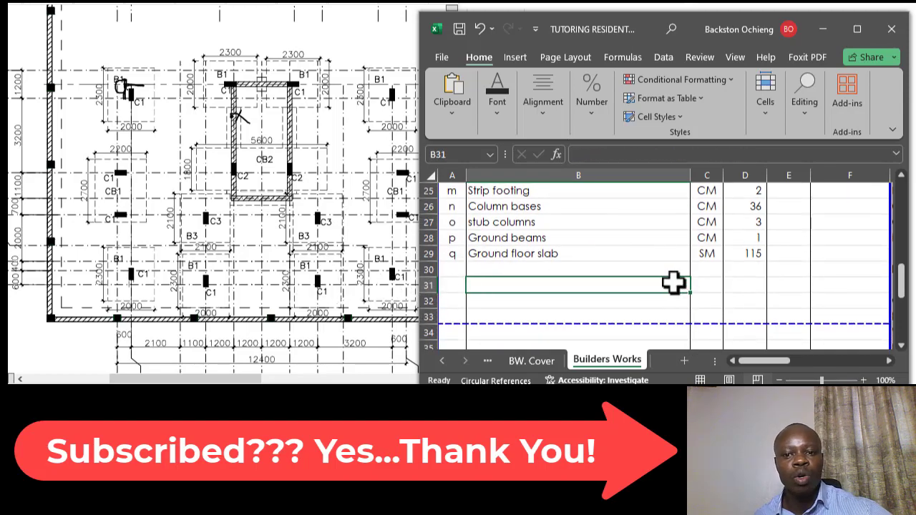
Review the mass concrete blinding heading and the reinforced concrete items under Concrete Works.
scroll(670, 281, "up", 1)
scroll(636, 279, "up", 1)
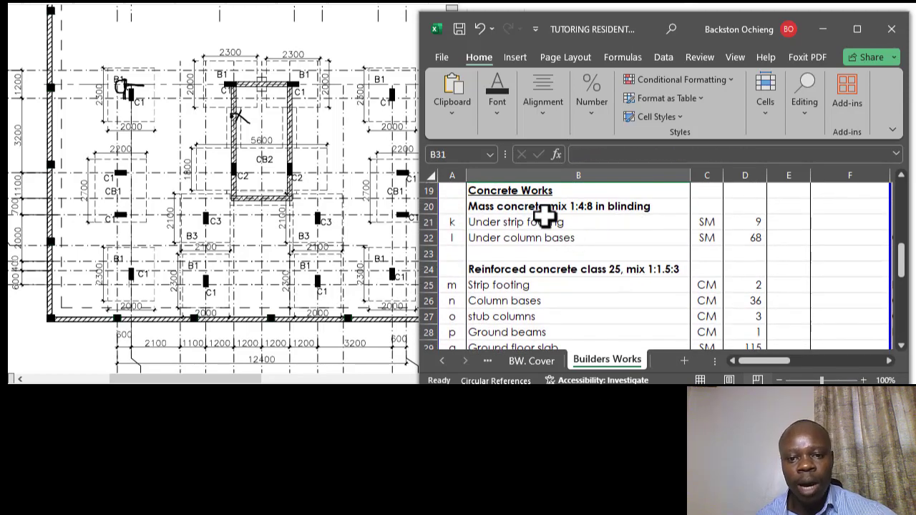
left_click(570, 206)
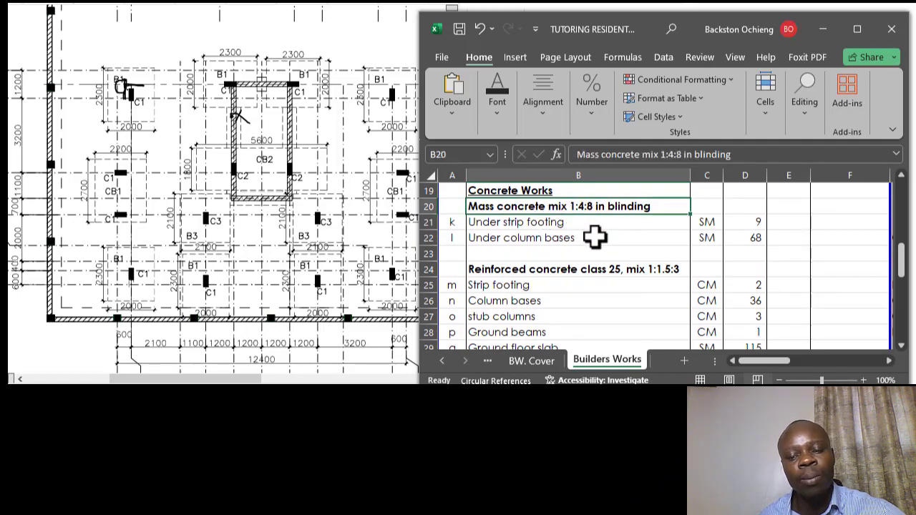
scroll(605, 264, "down", 1)
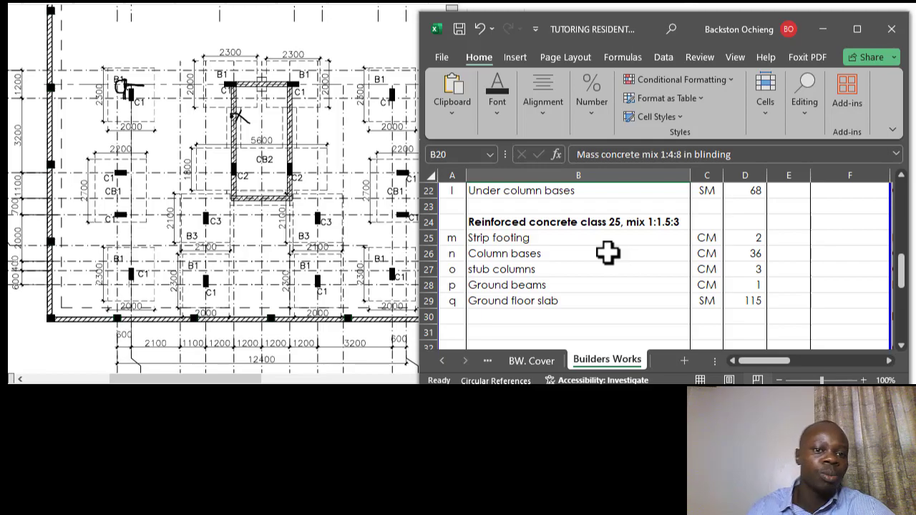
left_click(623, 222)
left_click(621, 248)
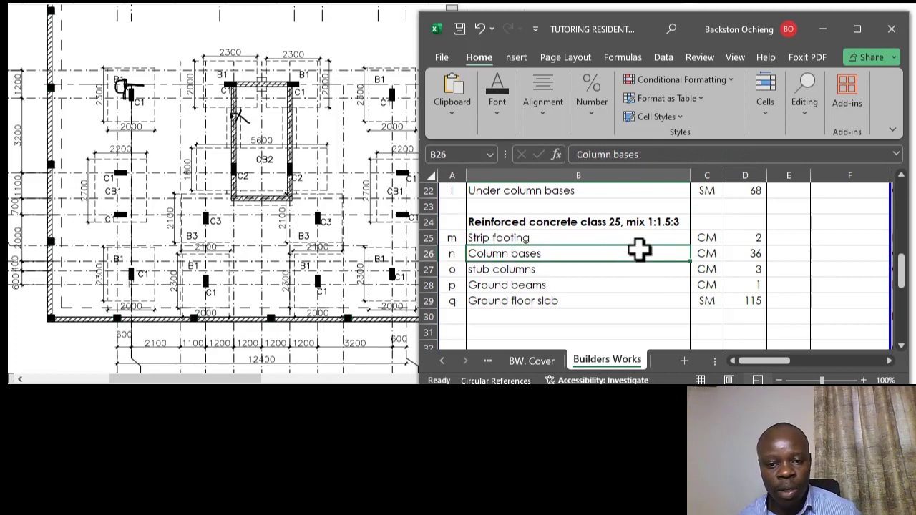
left_click(630, 219)
left_click(596, 266)
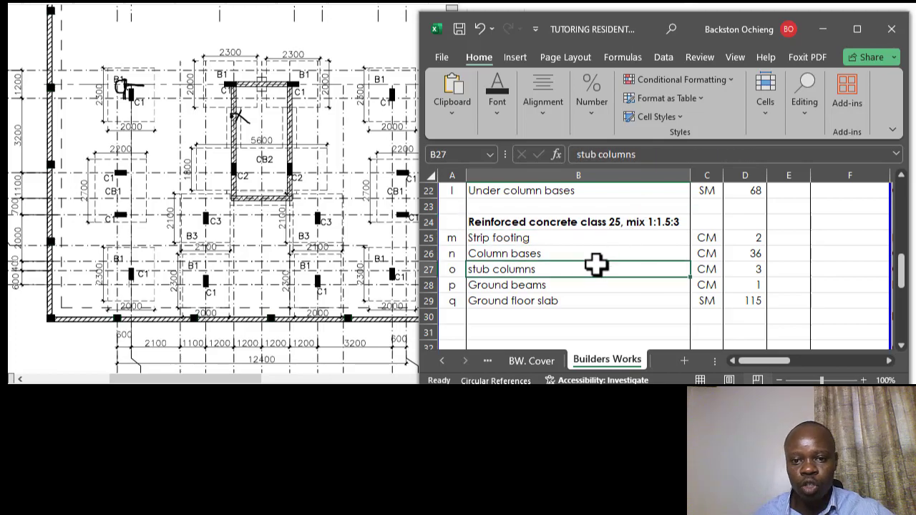
scroll(608, 282, "down", 1)
left_click(582, 283)
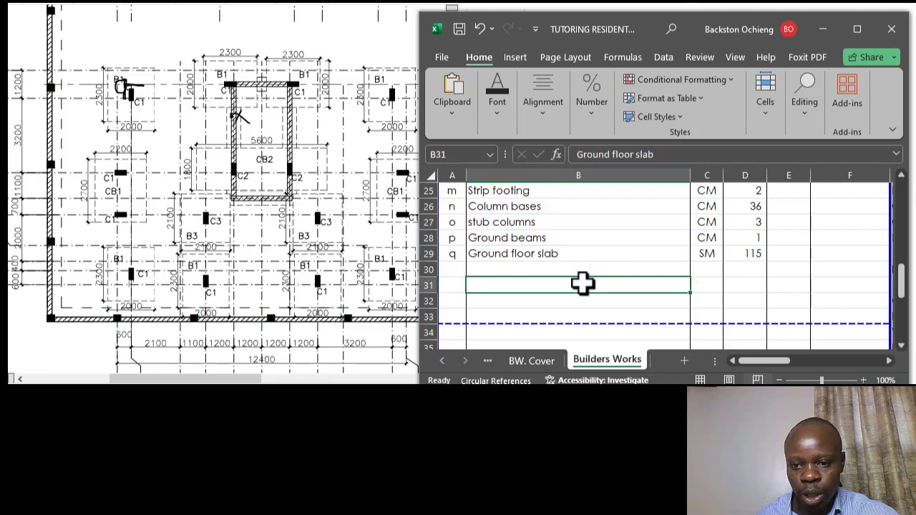
scroll(609, 286, "up", 1)
Copy the bold heading from B24 to B31 and replace its text with "Reinforcement".
left_click(573, 223)
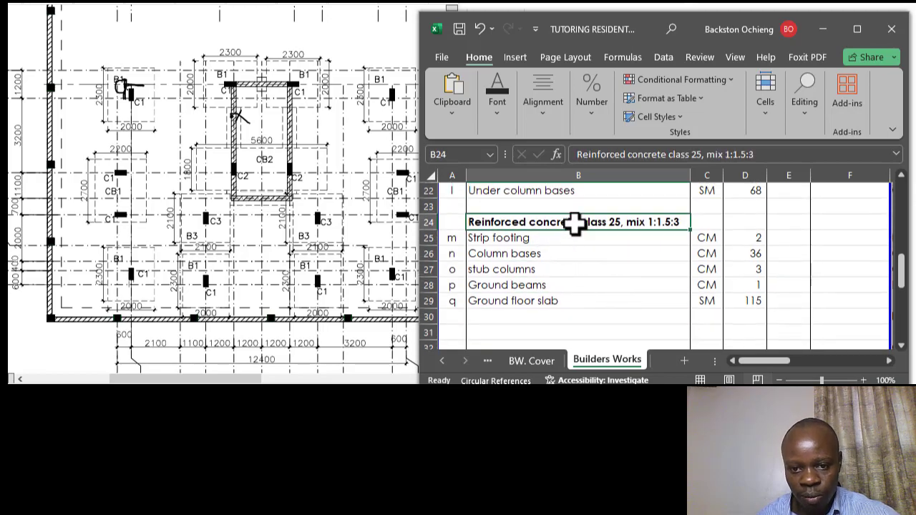
key("ctrl+c")
scroll(594, 269, "down", 2)
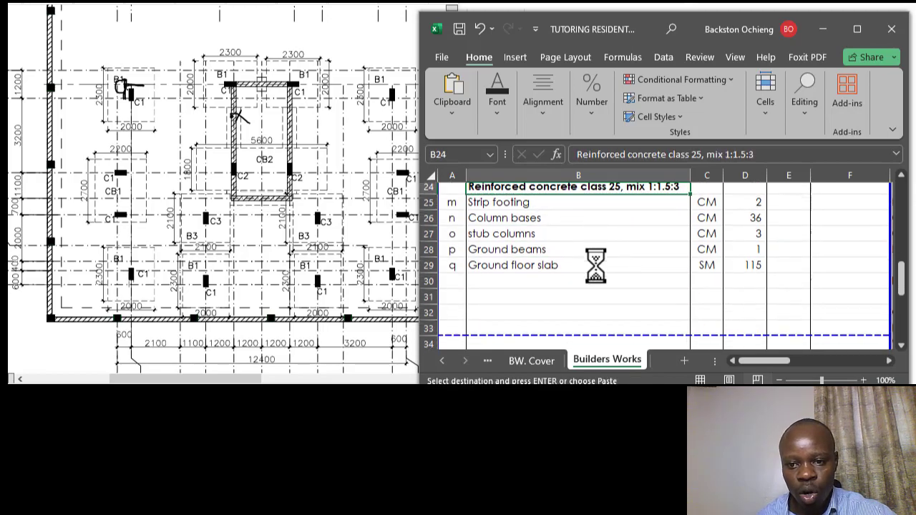
left_click(530, 237)
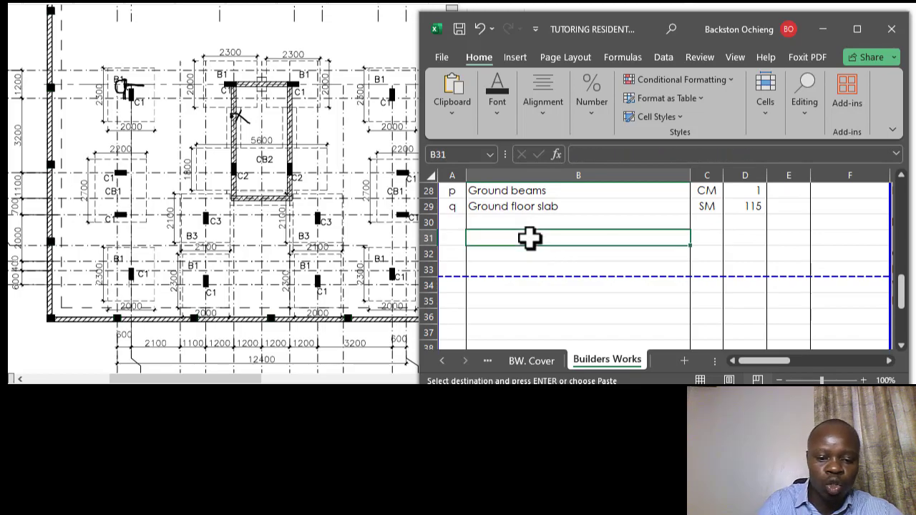
key("ctrl+v")
left_click(597, 207)
left_click(576, 239)
type("Re")
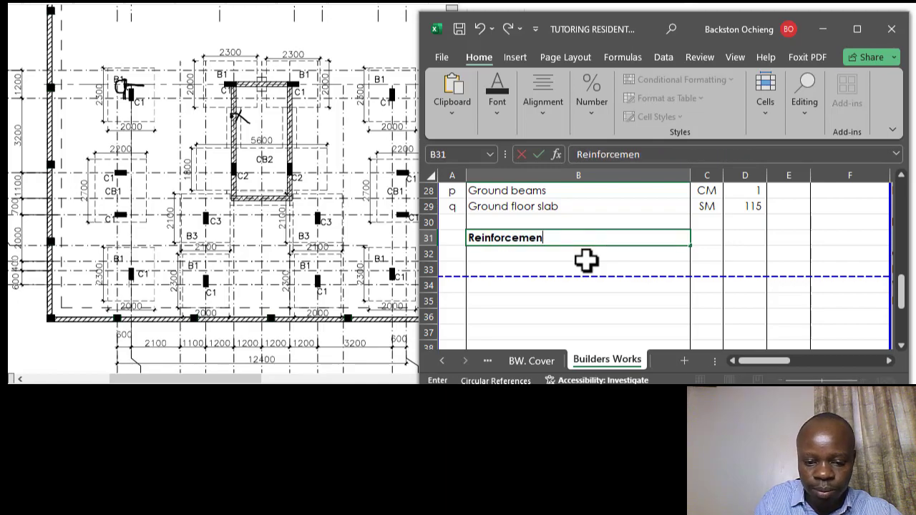
left_click(616, 209)
left_click(546, 239)
left_click(563, 212)
left_click(551, 239)
left_click(567, 212)
left_click(562, 237)
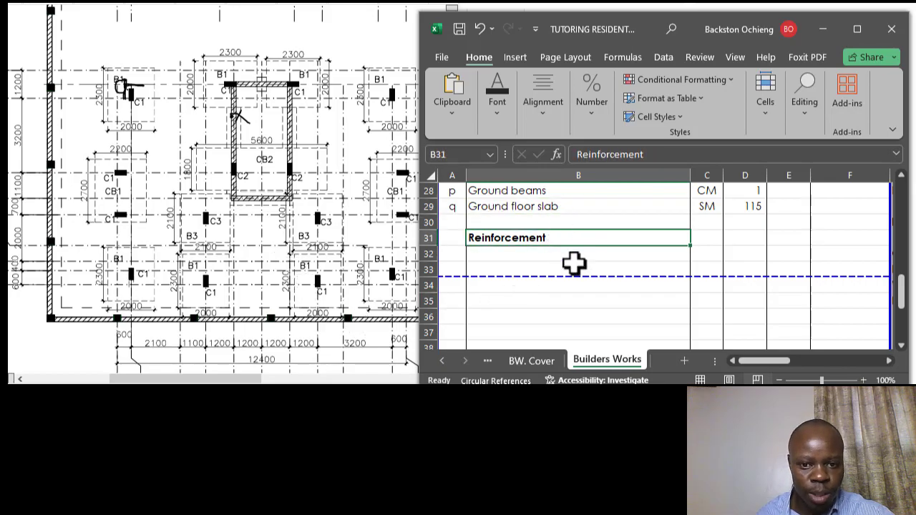
left_click(563, 211)
left_click(556, 239)
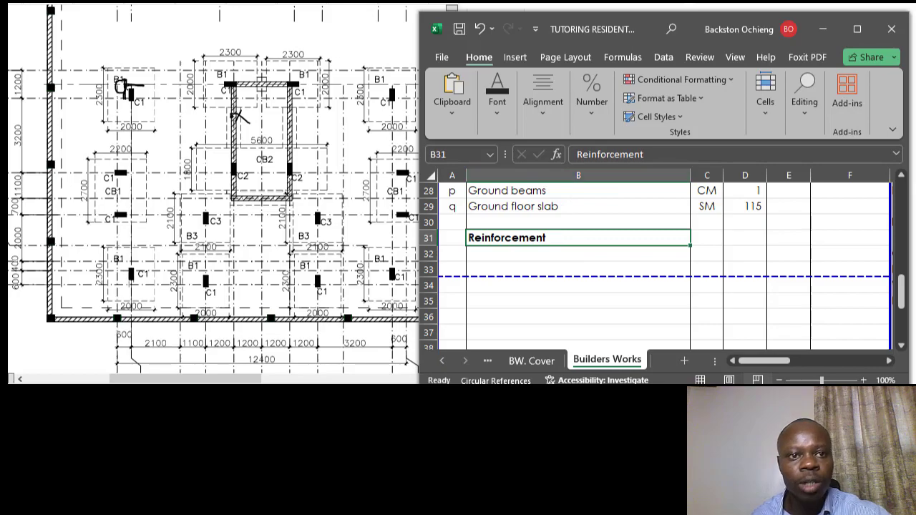
left_click(571, 209)
left_click(558, 240)
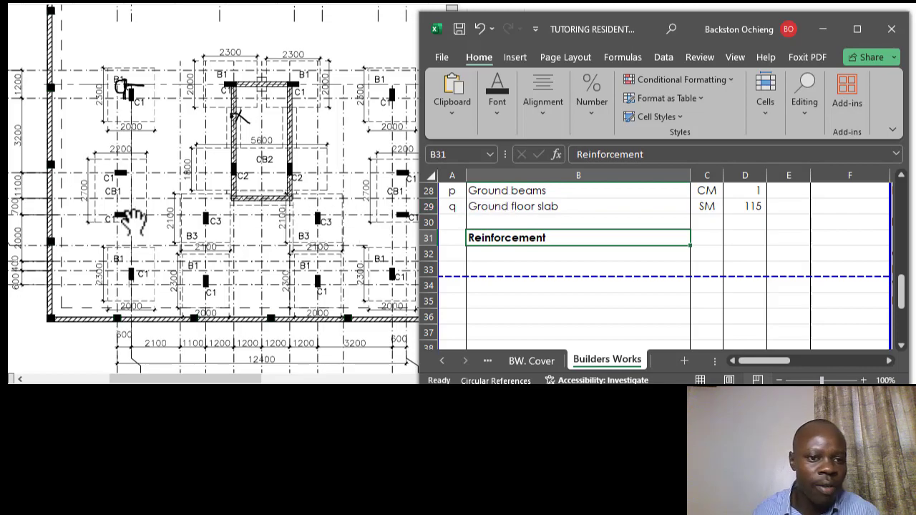
Check the ground beam and strip footing details below the foundation layout and the Reinforcement items in the taking-off list.
scroll(207, 221, "down", 3)
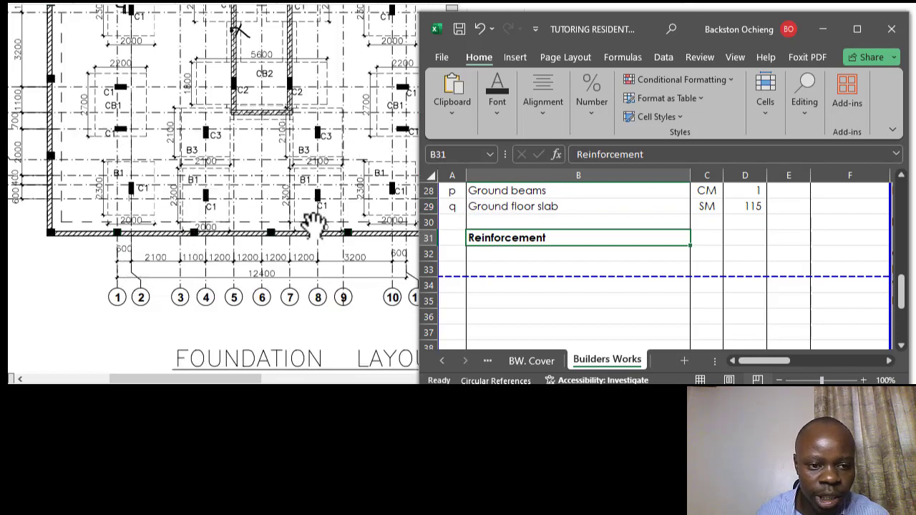
left_click(581, 210)
left_click(563, 239)
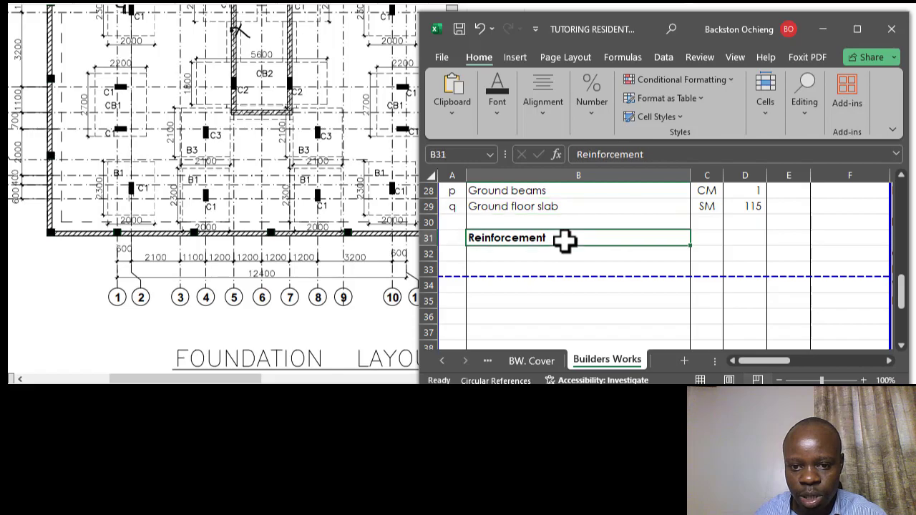
left_click(583, 207)
left_click(576, 236)
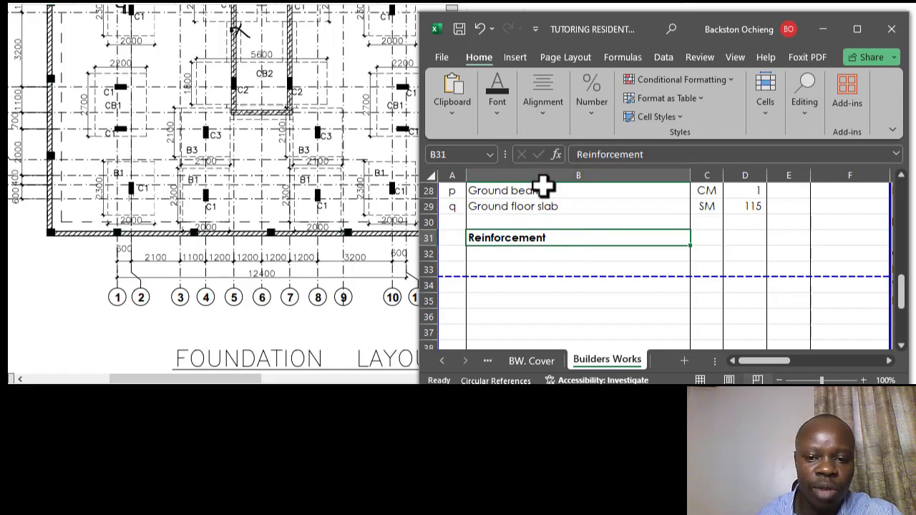
left_click(640, 154)
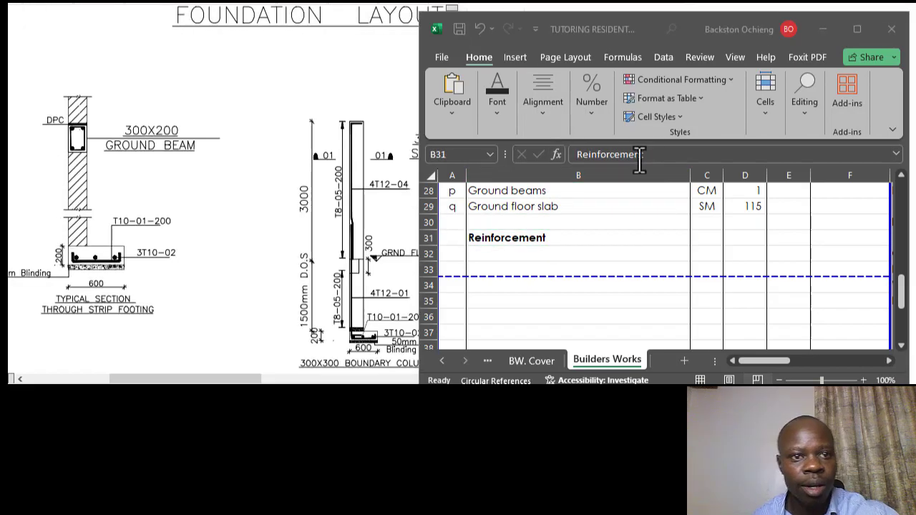
left_click(579, 242)
left_click(579, 220)
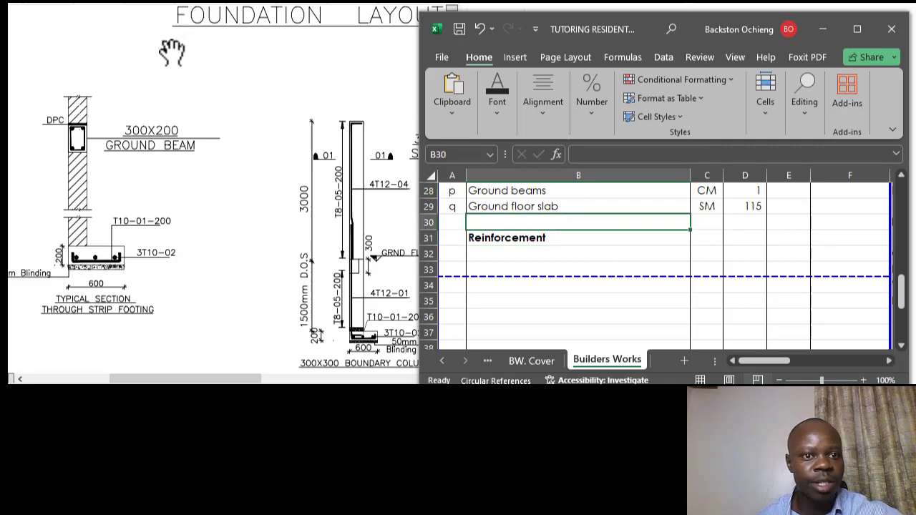
left_click(147, 5)
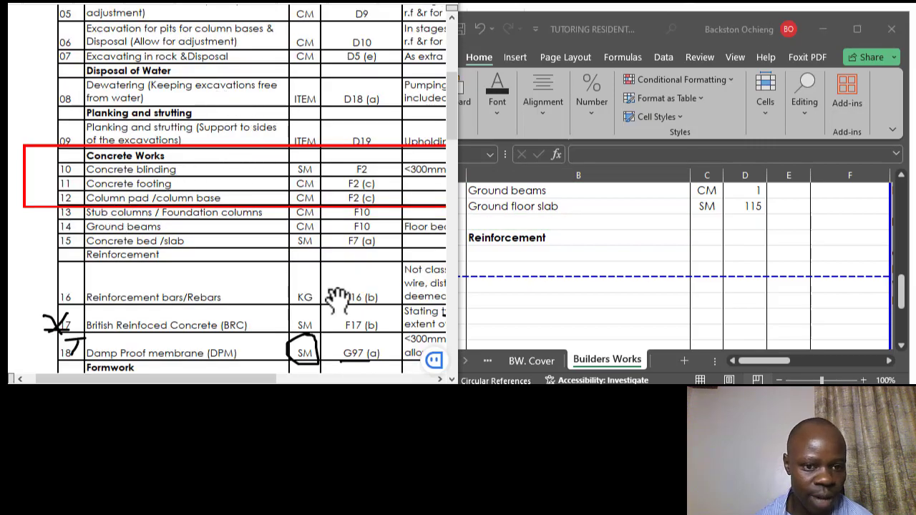
scroll(165, 258, "down", 1)
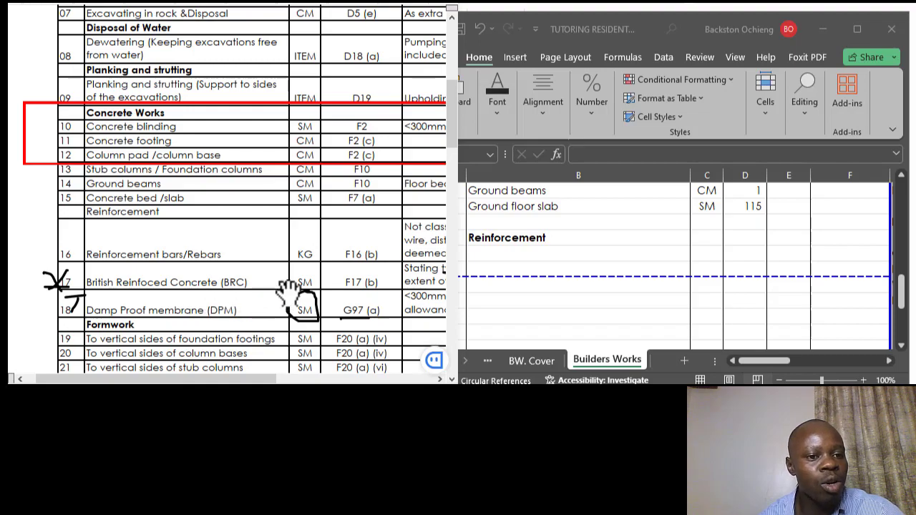
left_click(581, 270)
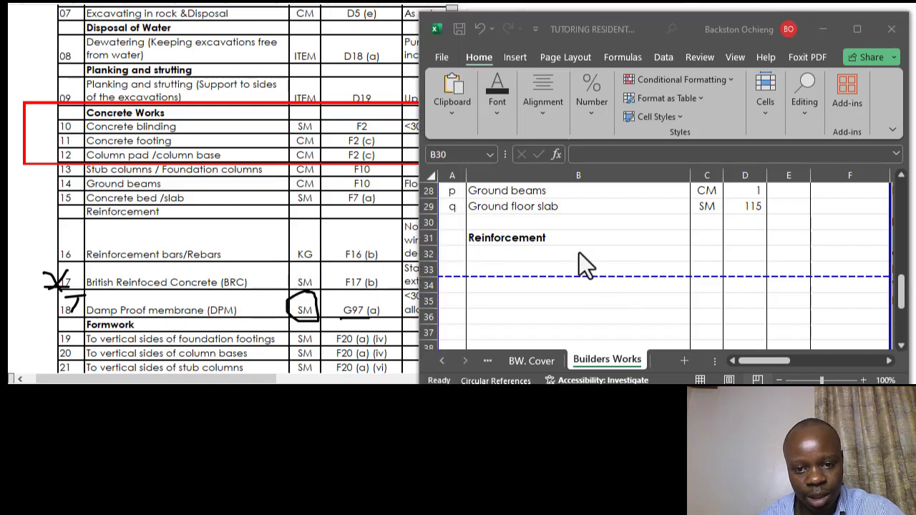
left_click(513, 256)
left_click(542, 236)
left_click(536, 254)
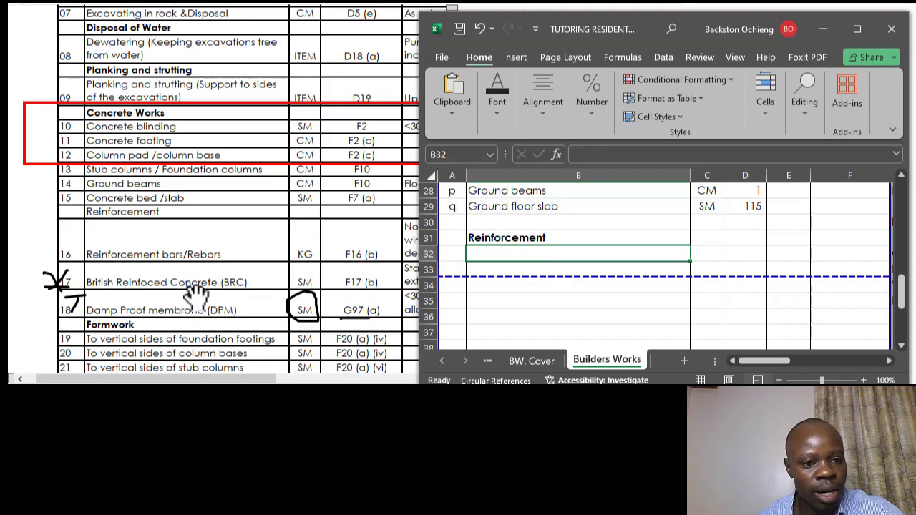
left_click(562, 238)
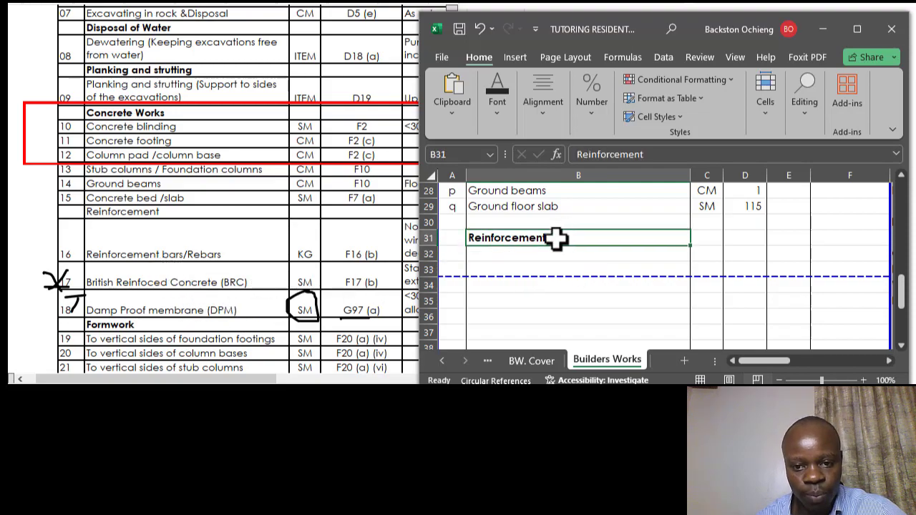
left_click(546, 284)
left_click(549, 256)
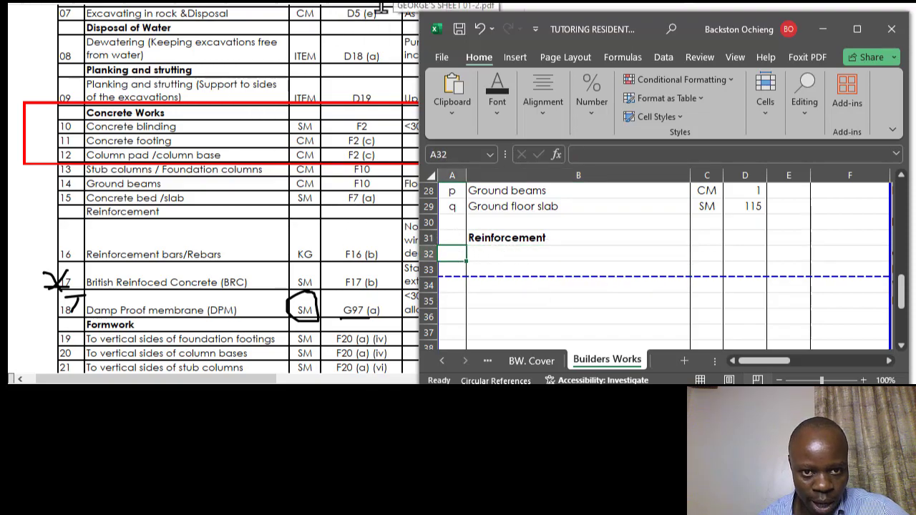
Review the strip footing section on the foundation layout and the bill's reinforced concrete items that need reinforcement.
left_click(356, 16)
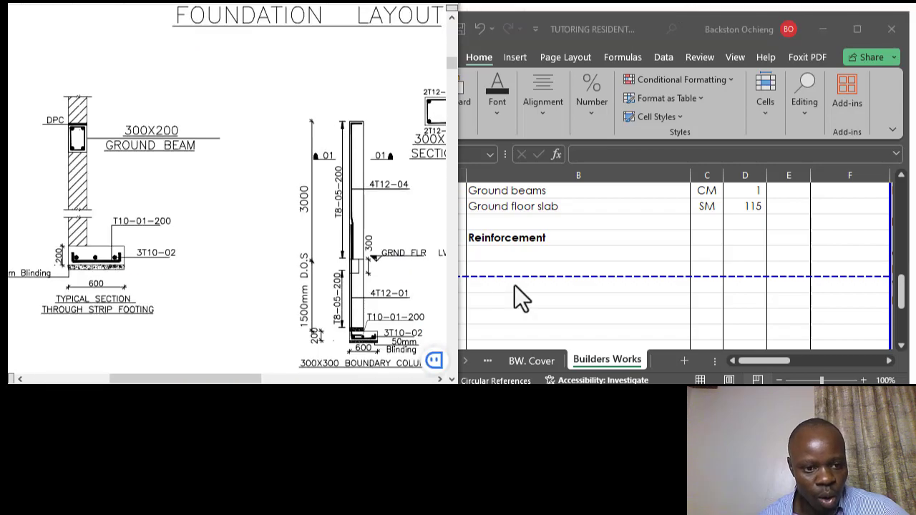
left_click(530, 253)
scroll(550, 241, "up", 2)
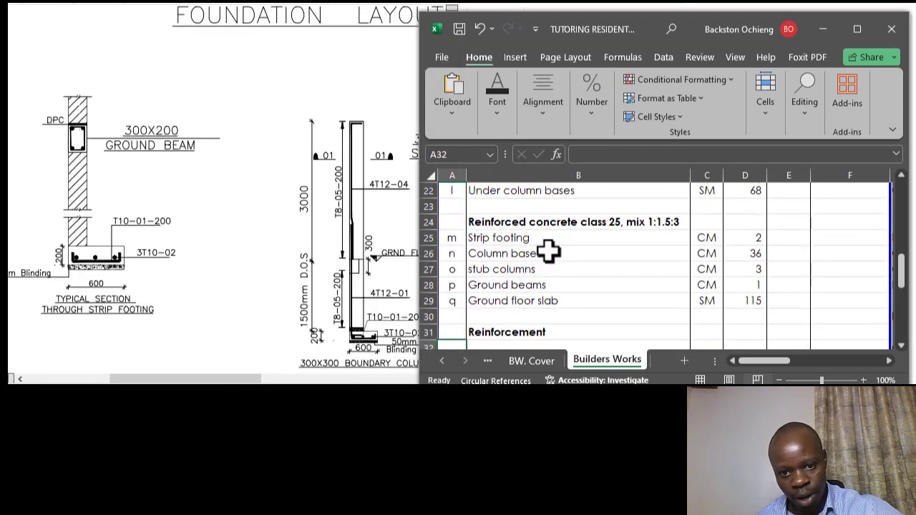
left_click(535, 242)
left_click(544, 256)
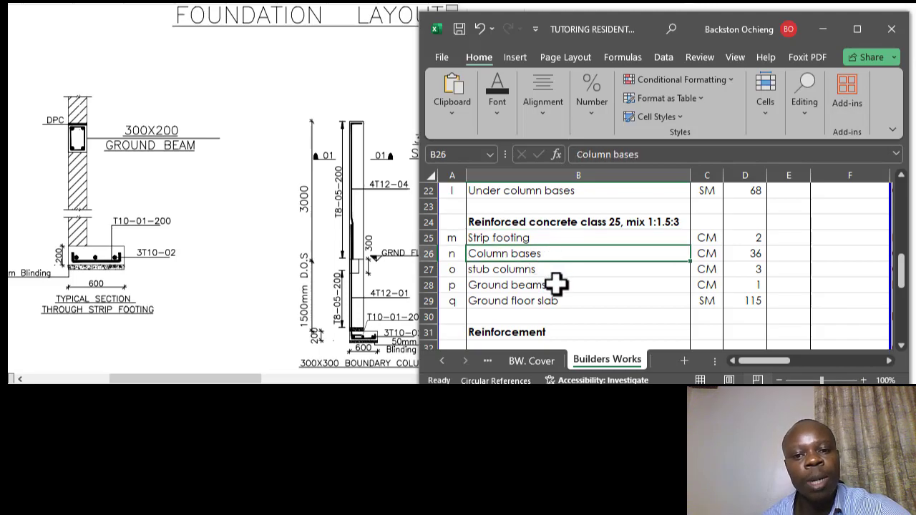
scroll(565, 300, "down", 1)
left_click(486, 299)
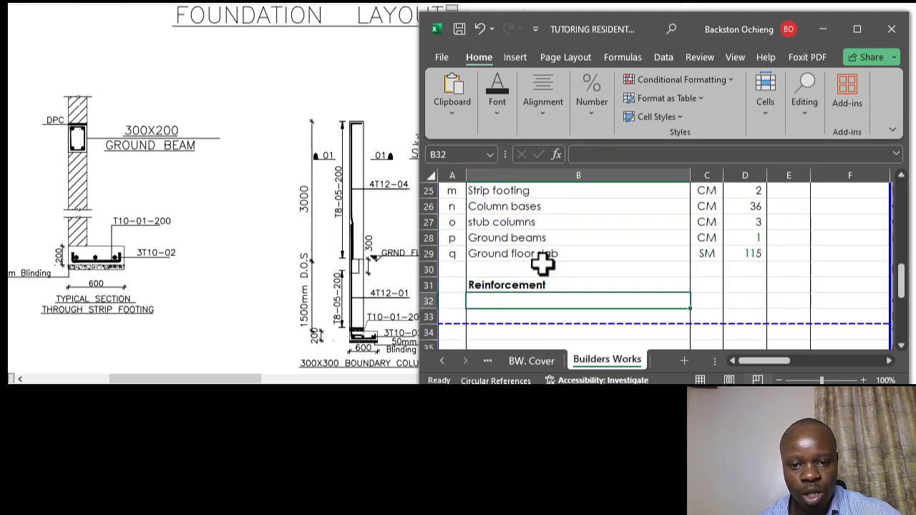
scroll(479, 279, "down", 1)
left_click(462, 254)
left_click(510, 237)
left_click(486, 253)
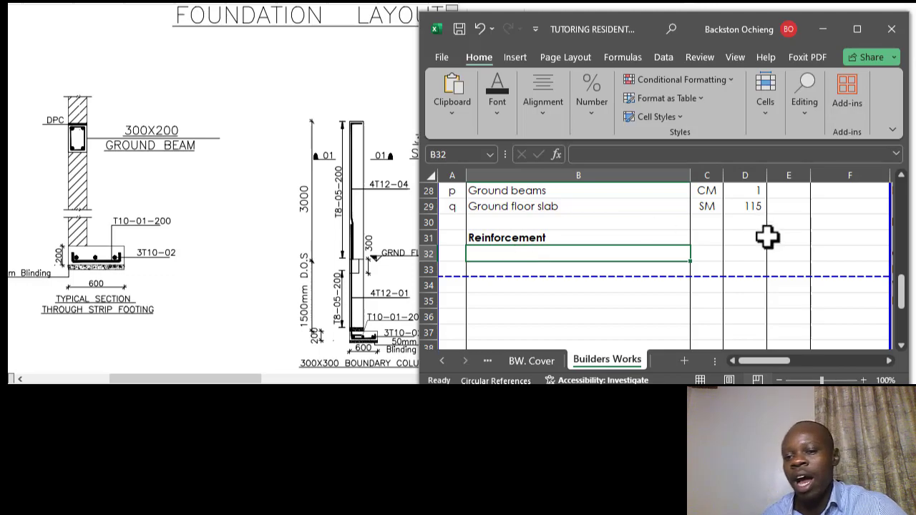
Enter the label "Rebar schedule" in G37, below the ground beams calculation beside the bill.
left_click_drag(767, 364, 796, 365)
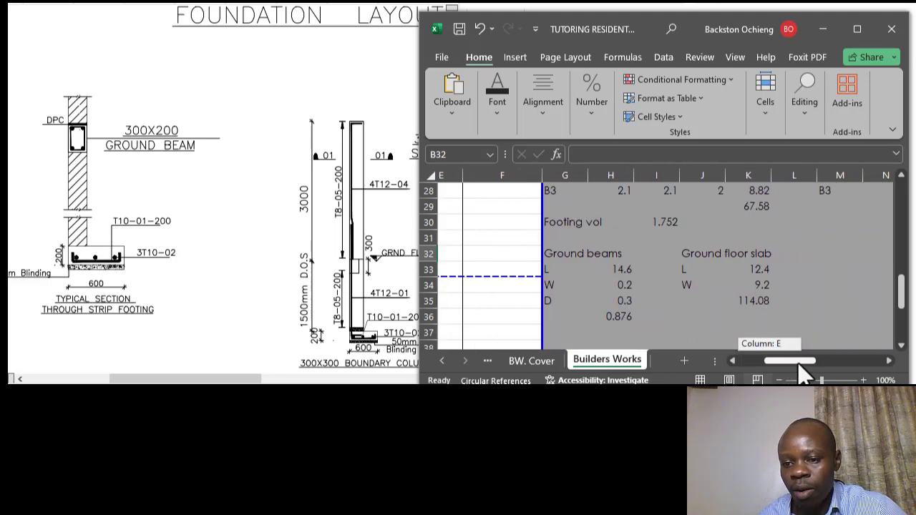
scroll(710, 296, "down", 1)
left_click(558, 286)
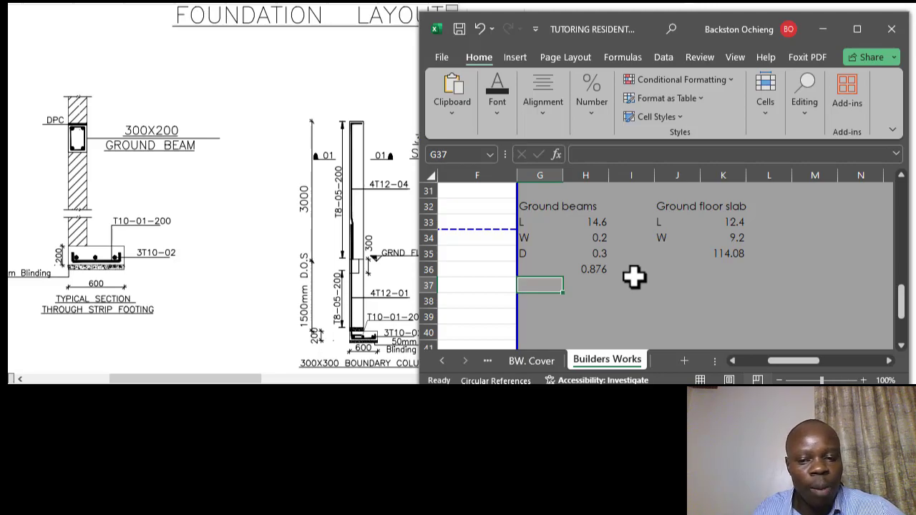
left_click(585, 269)
left_click(539, 272)
left_click(541, 287)
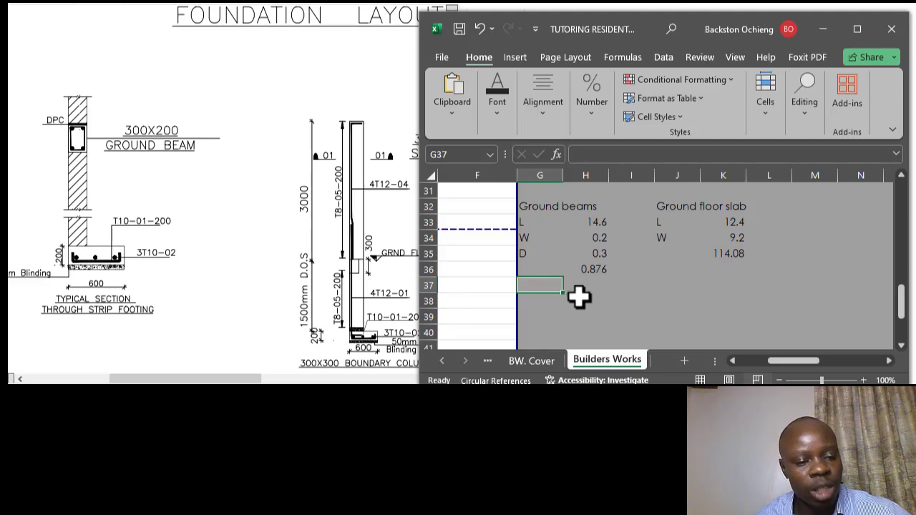
left_click_drag(148, 380, 127, 380)
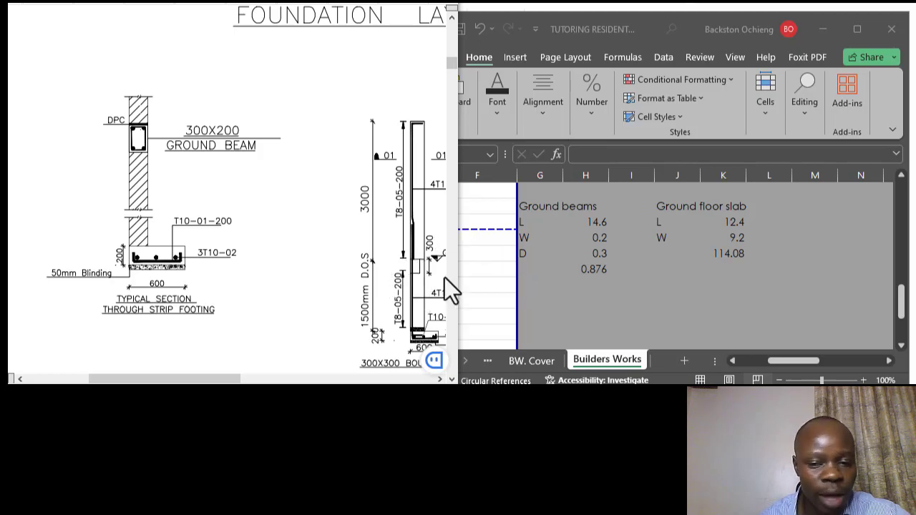
left_click(546, 285)
left_click_drag(577, 291, 580, 294)
left_click(551, 288)
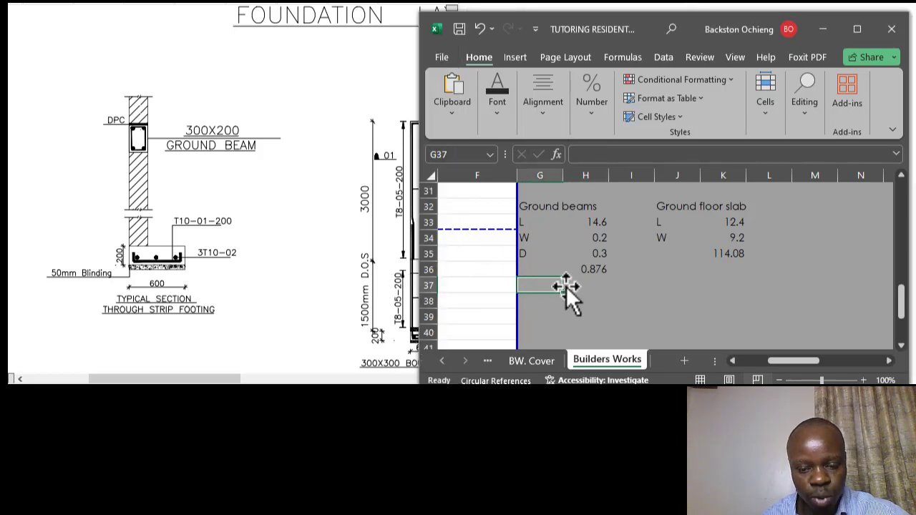
type("Re")
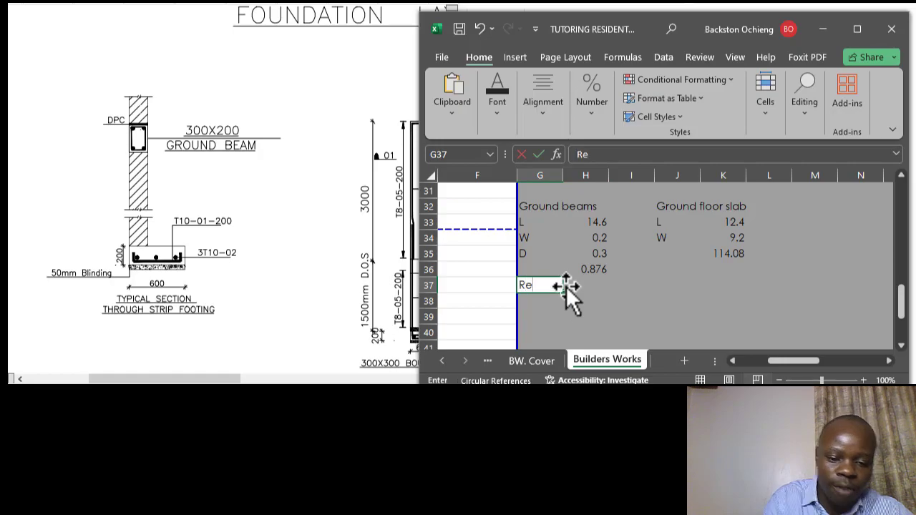
type("bar")
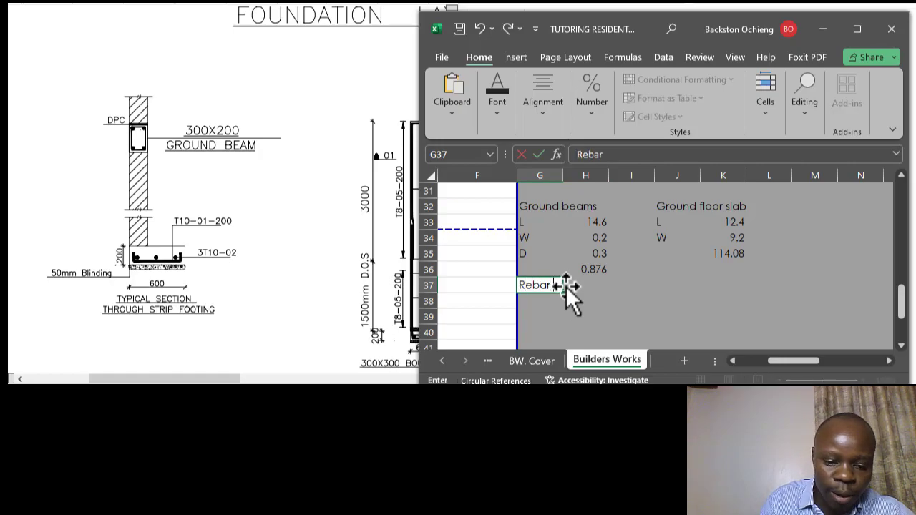
type(" schedule")
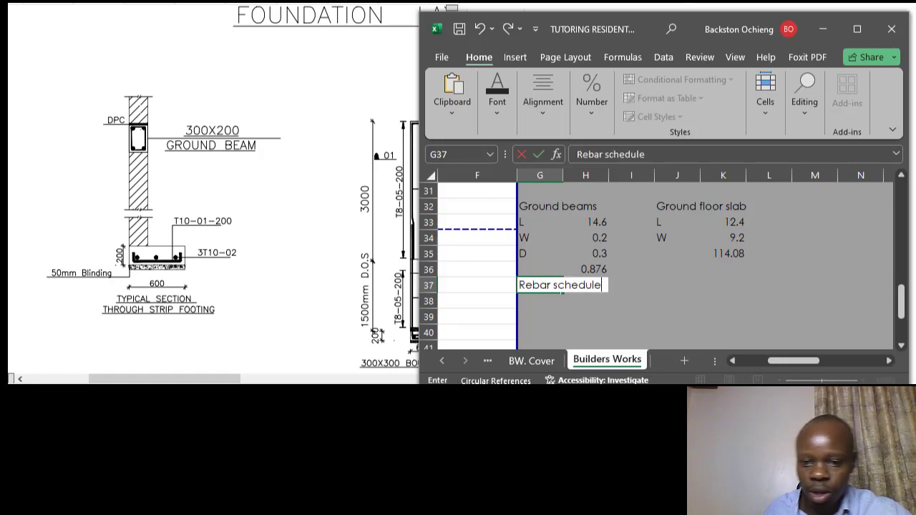
left_click(636, 284)
scroll(605, 270, "down", 1)
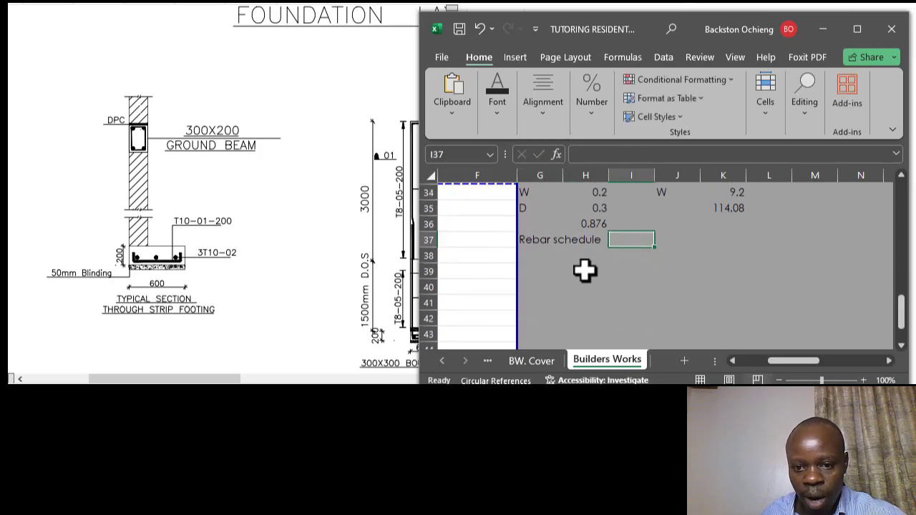
left_click(548, 241)
left_click(570, 243)
left_click(534, 242)
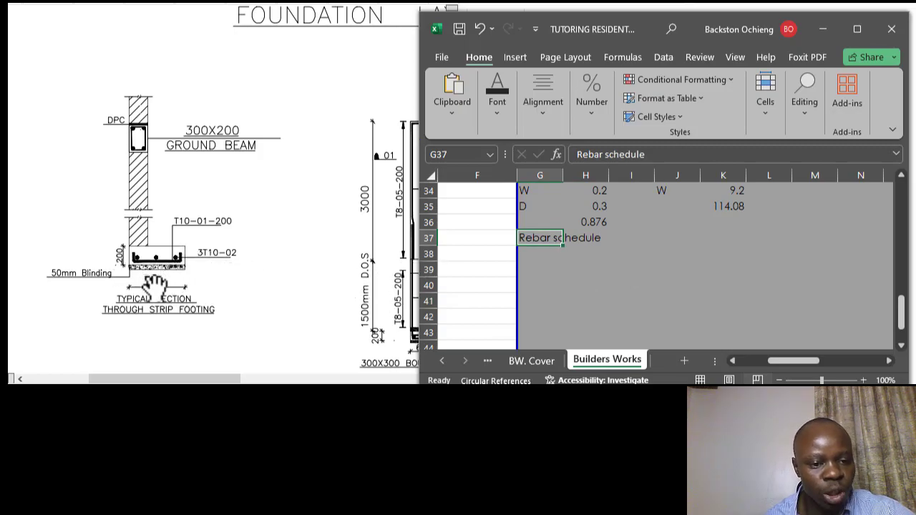
Correct the callout pointing at the 01 of T10-01-200 on the strip footing section to read "Bar mark".
scroll(139, 260, "up", 2)
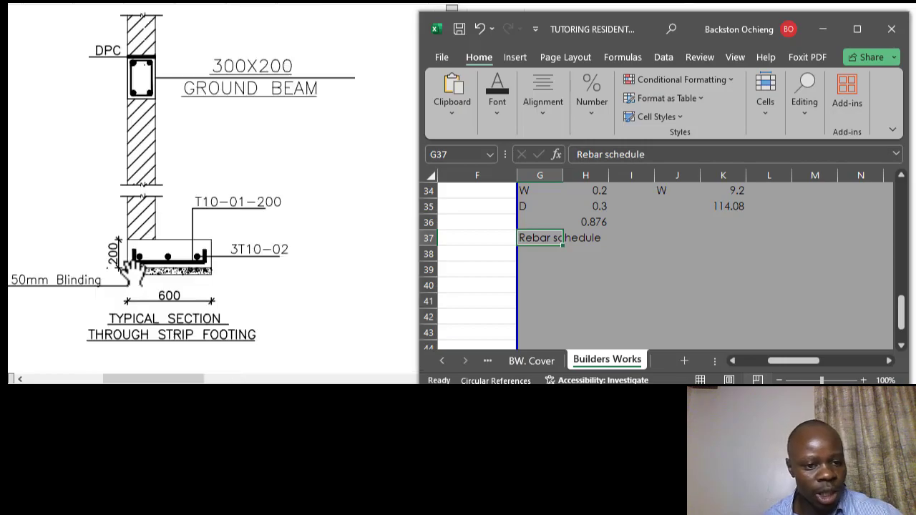
scroll(147, 276, "up", 1)
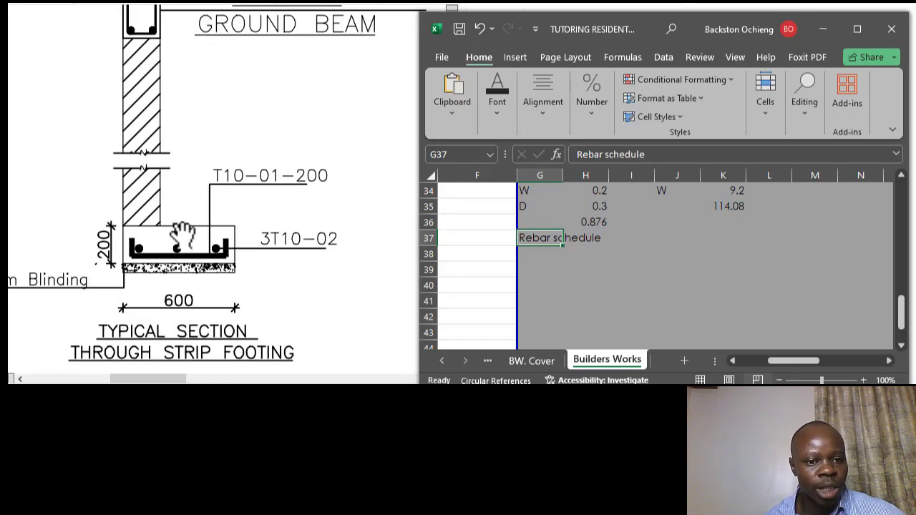
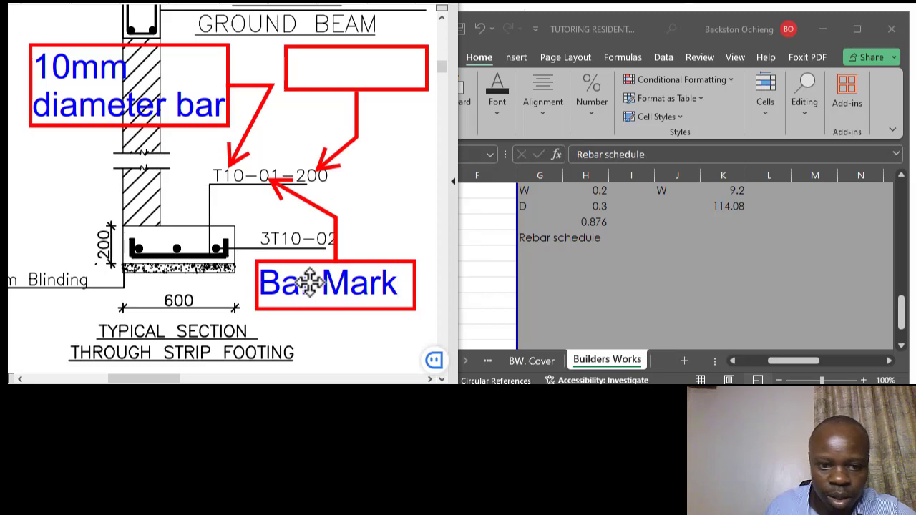
left_click(357, 284)
key("BackSpace")
type("m")
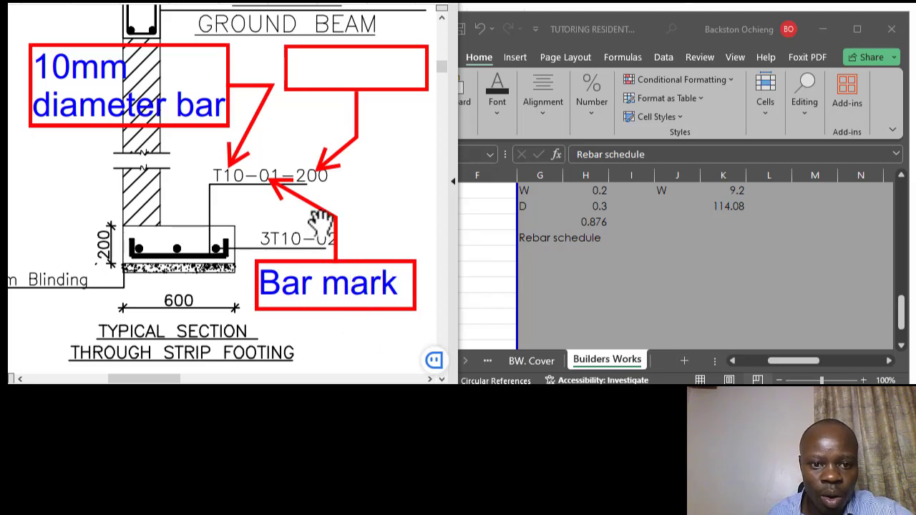
Fill the empty callout pointing at the 200 of T10-01-200 with "Bar interval".
left_click(323, 64)
left_click(323, 66)
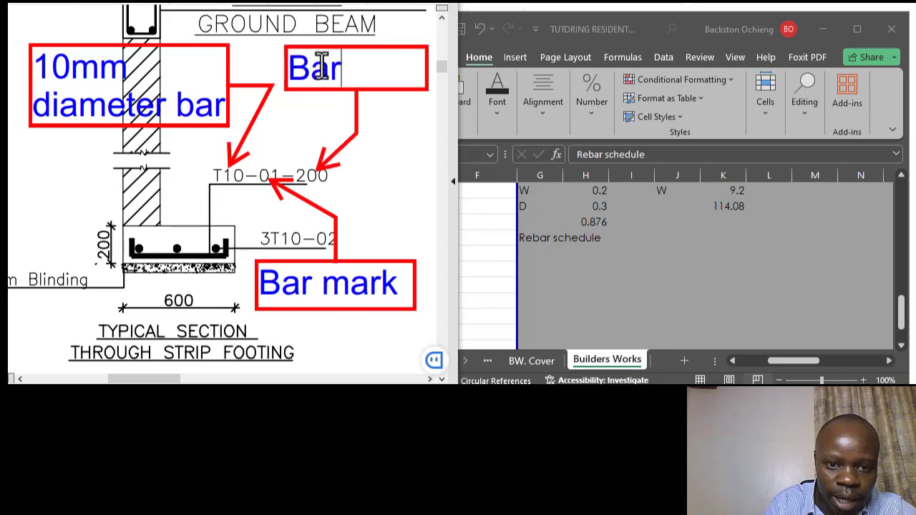
type("Bar intern")
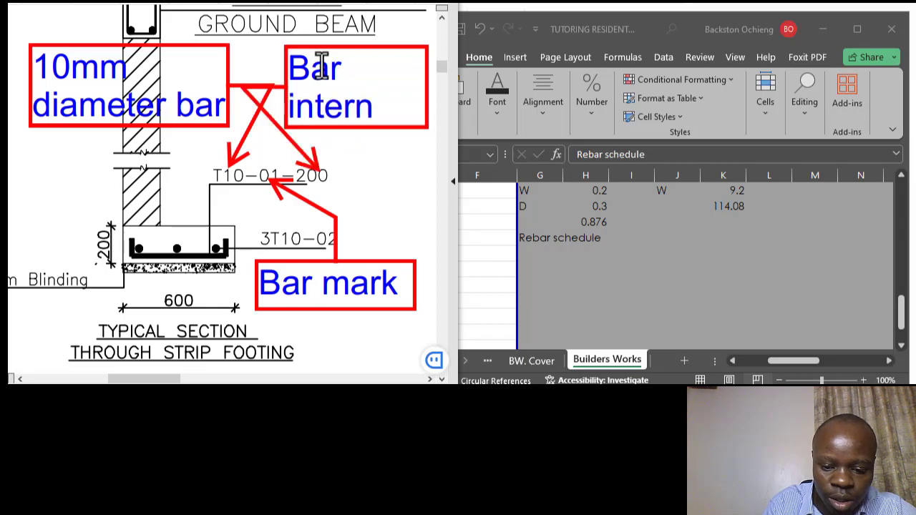
key("BackSpace")
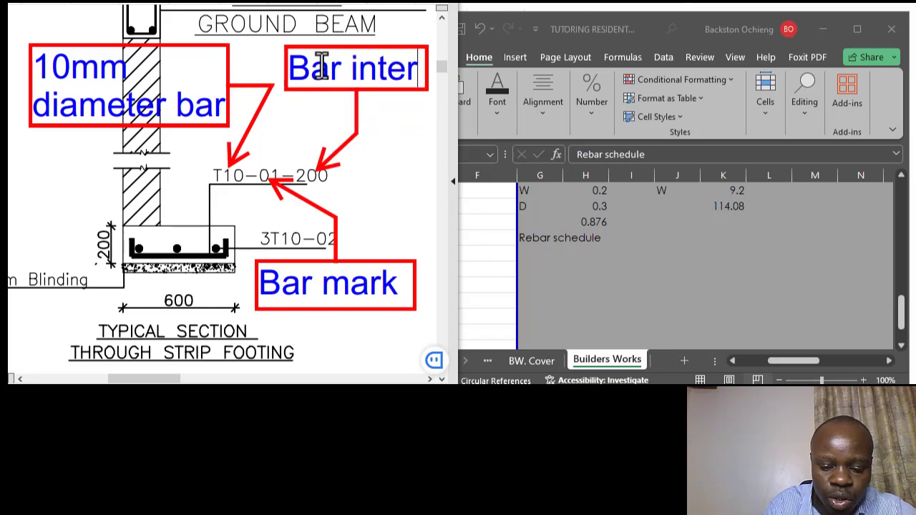
type("val")
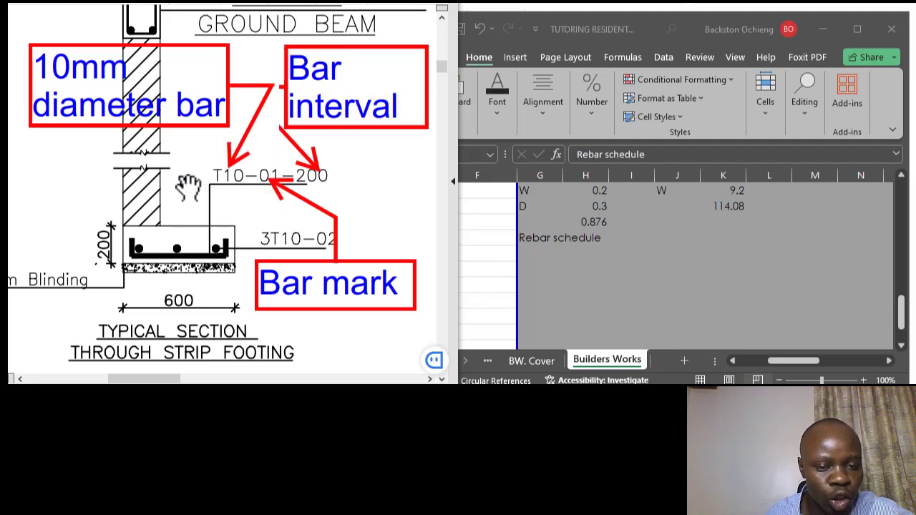
Move the "10mm diameter bar" and "Bar interval" callouts apart so that their leader lines do not cross.
scroll(190, 187, "down", 1)
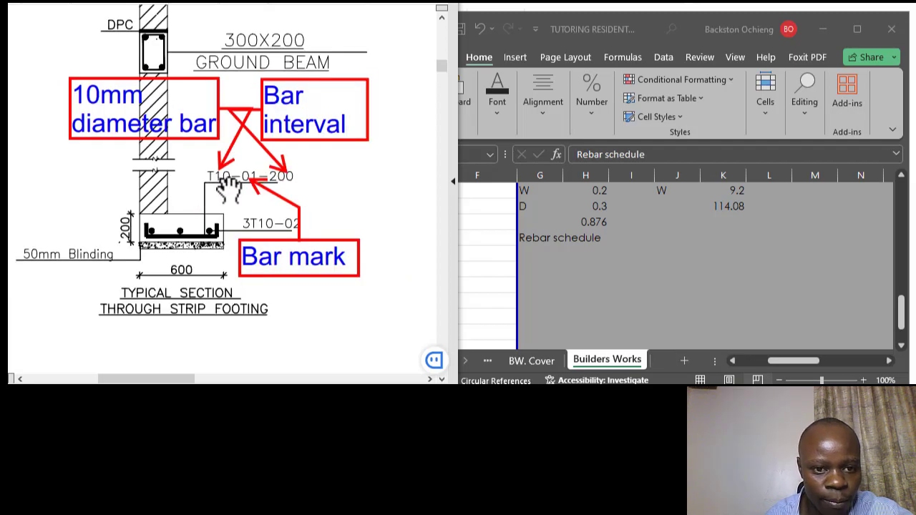
left_click(181, 106)
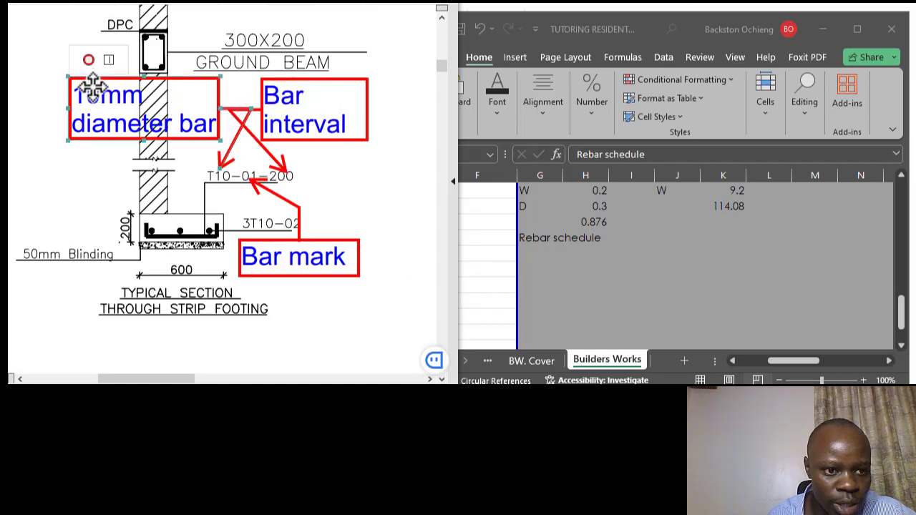
left_click_drag(93, 87, 61, 92)
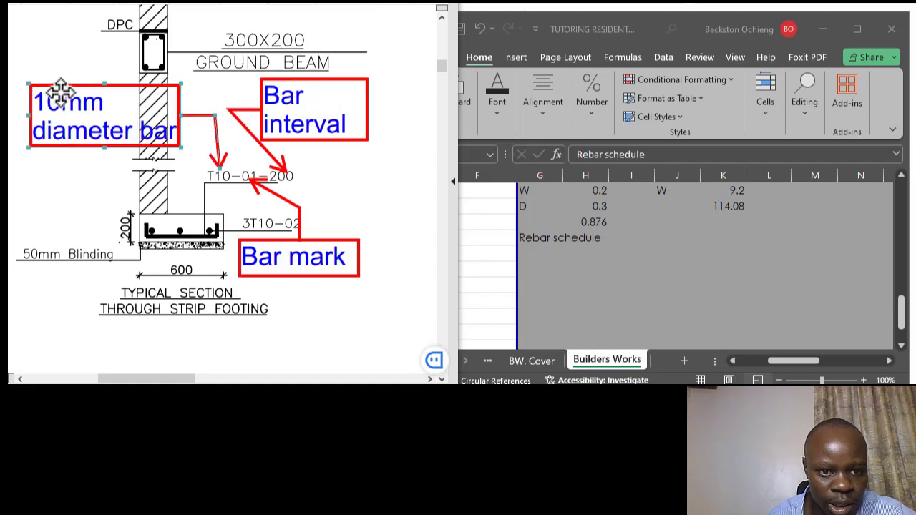
left_click(328, 94)
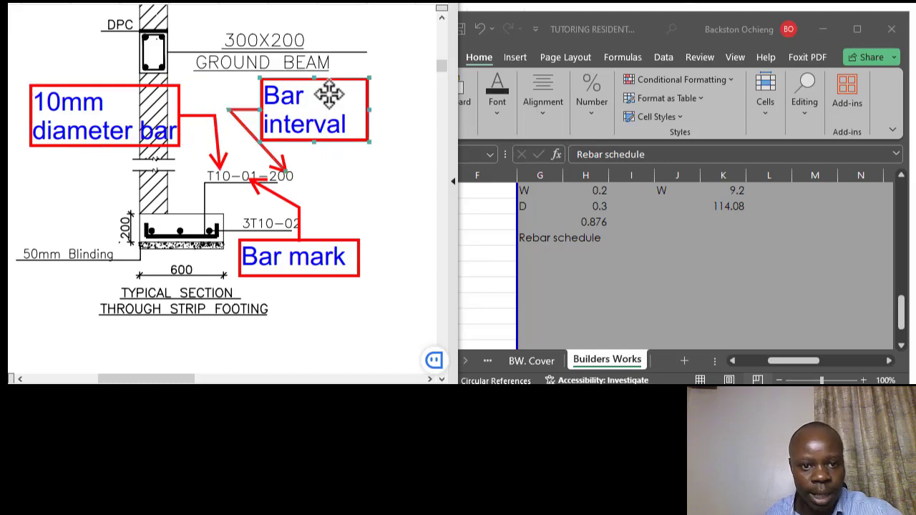
left_click_drag(329, 94, 365, 92)
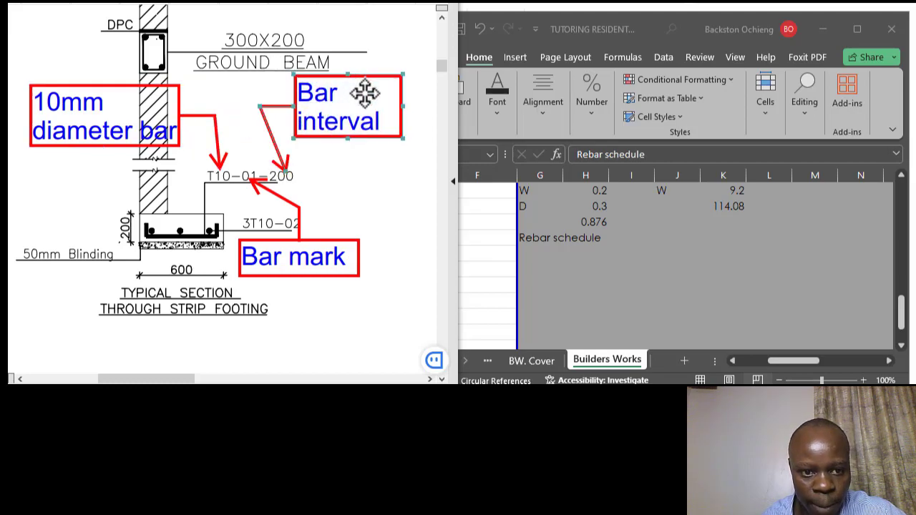
left_click(378, 185)
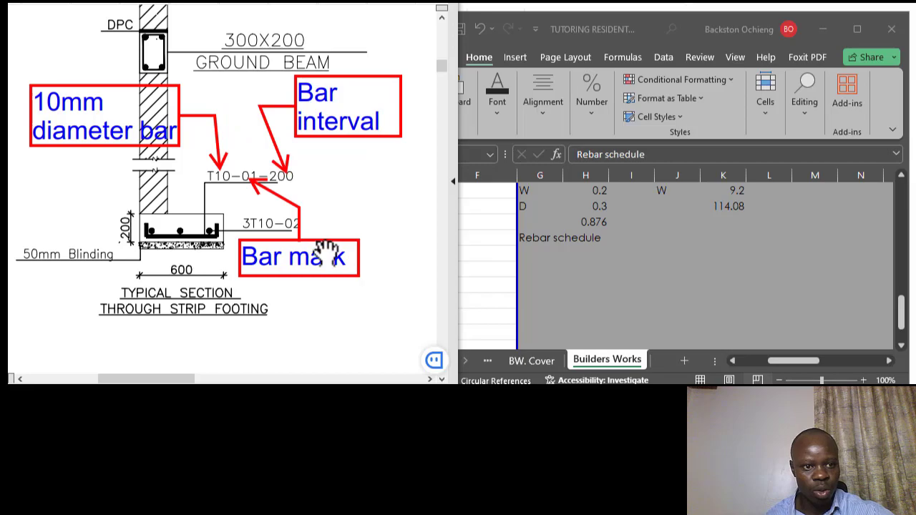
Move the "Bar mark" callout clear of the 3T10-02 label, keeping its arrow on the 01 of T10-01-200.
left_click(560, 239)
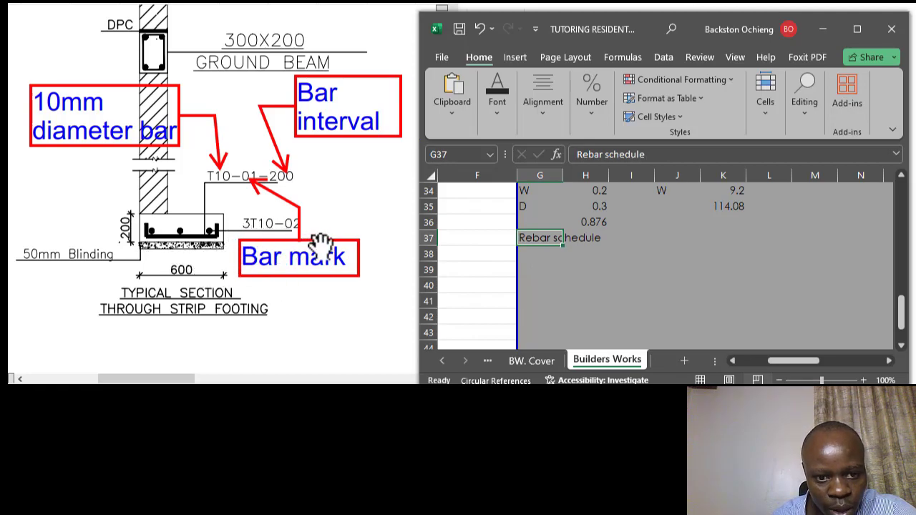
left_click(297, 223)
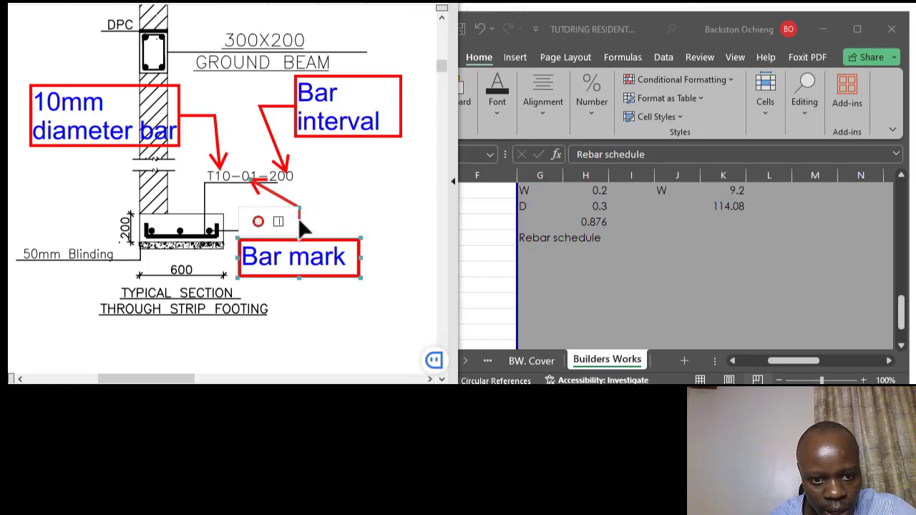
left_click_drag(297, 210, 324, 214)
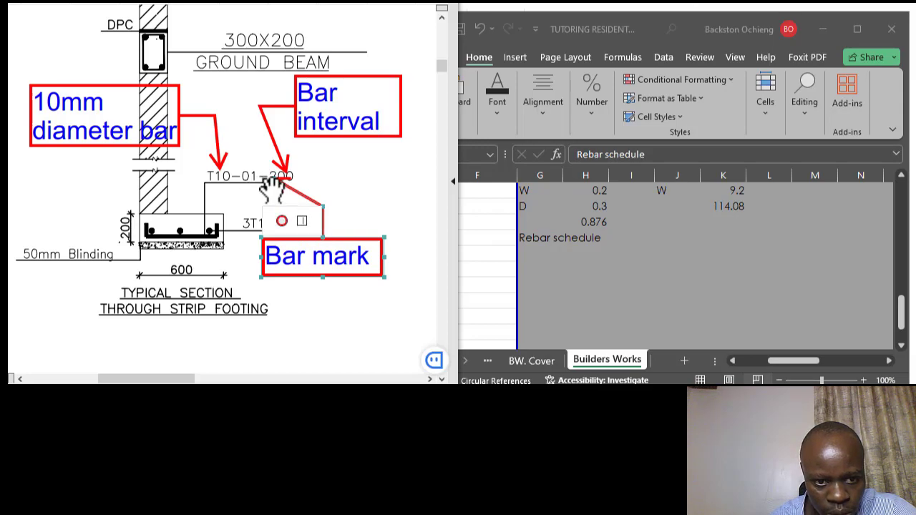
left_click_drag(274, 176, 253, 178)
left_click(357, 190)
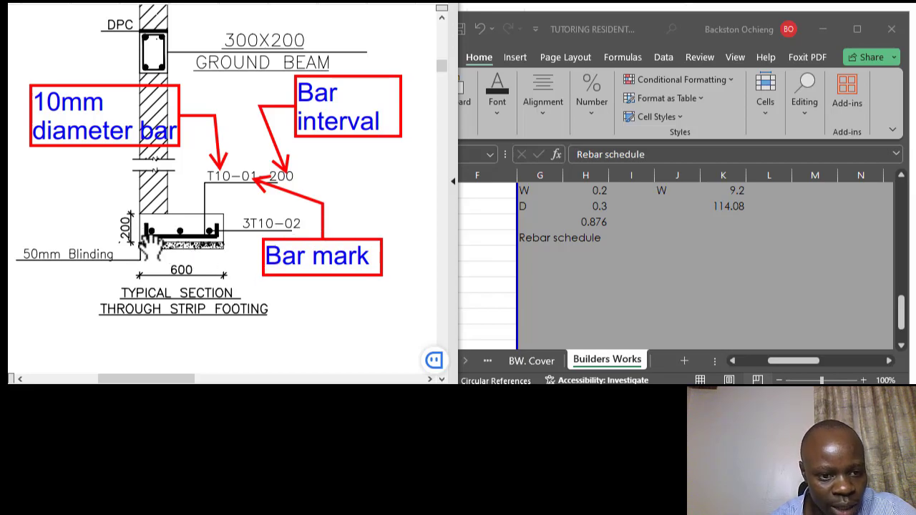
Enter the label "T10 Distribution" in G38, directly below "Rebar schedule".
scroll(151, 240, "up", 2)
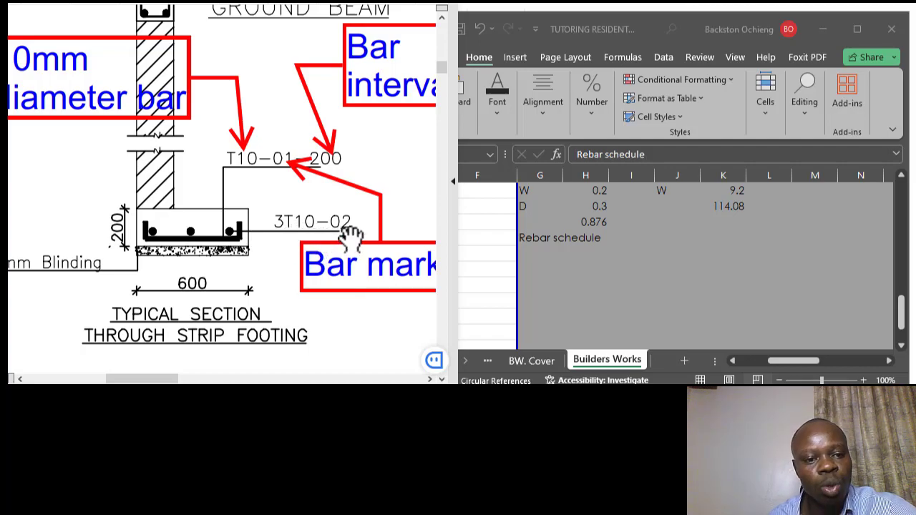
left_click(569, 277)
left_click(577, 269)
left_click(532, 250)
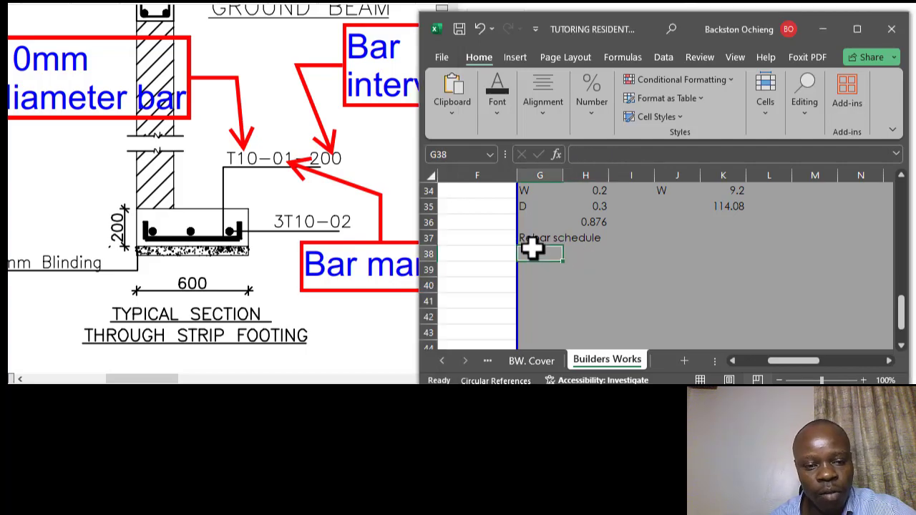
left_click(586, 263)
left_click(552, 254)
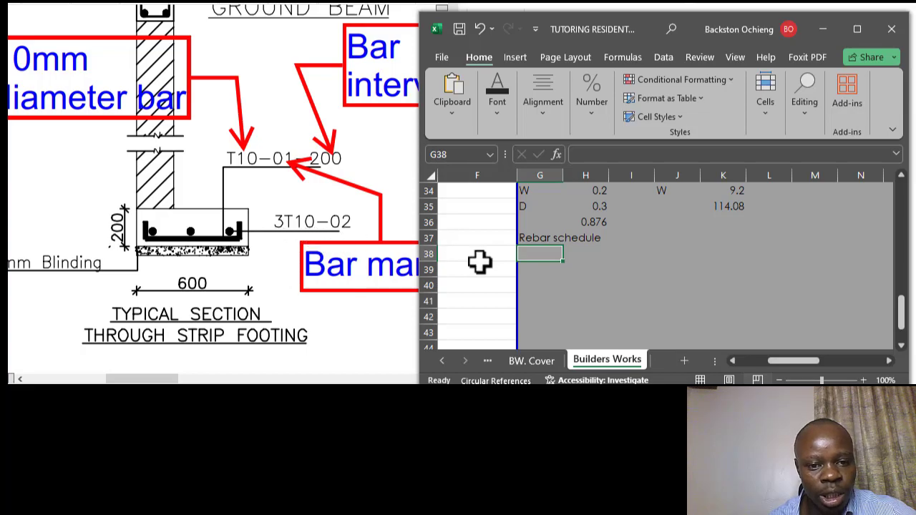
left_click(577, 267)
left_click(541, 250)
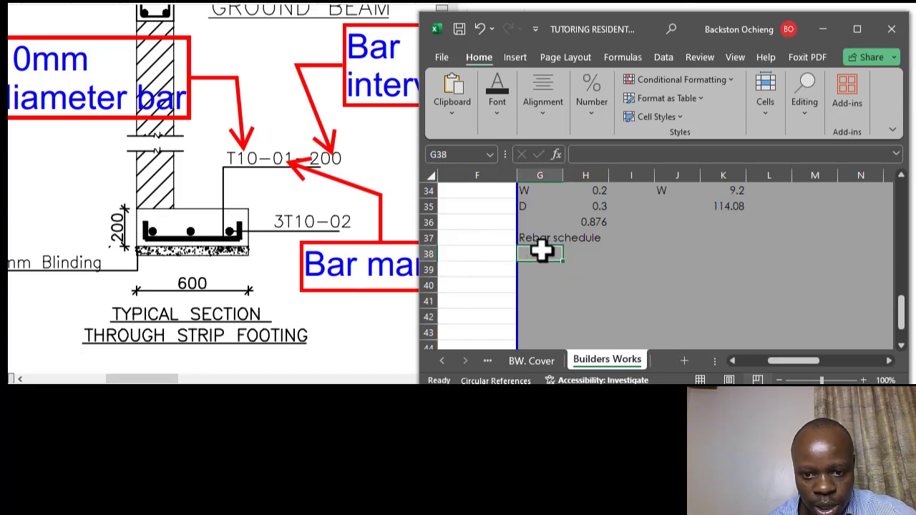
type("T10")
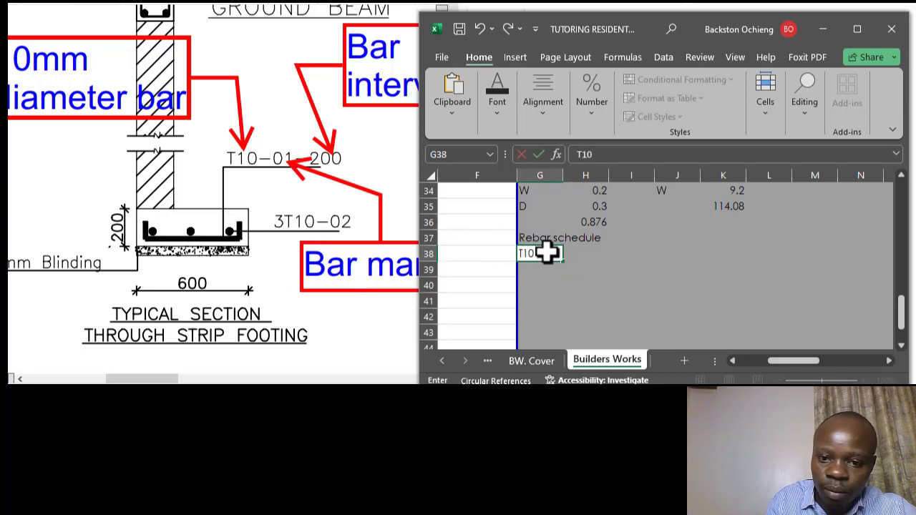
left_click(558, 297)
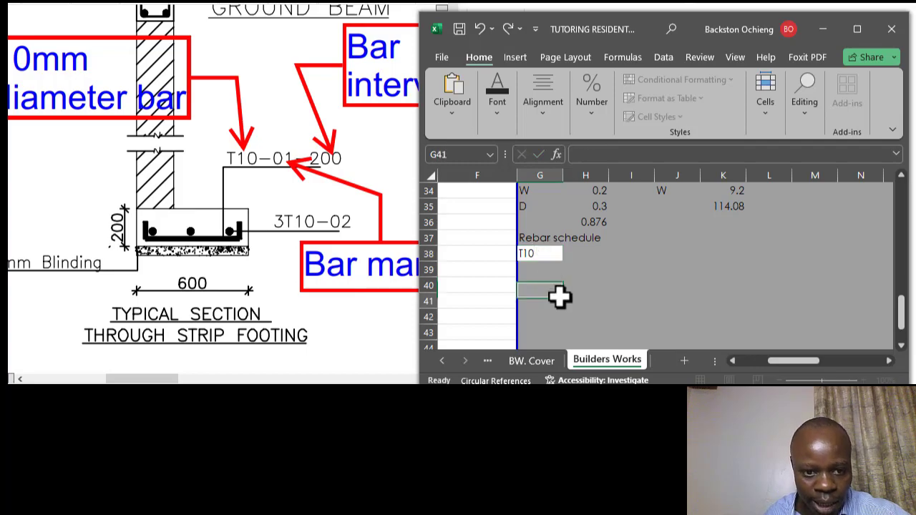
left_click(546, 258)
left_click(599, 153)
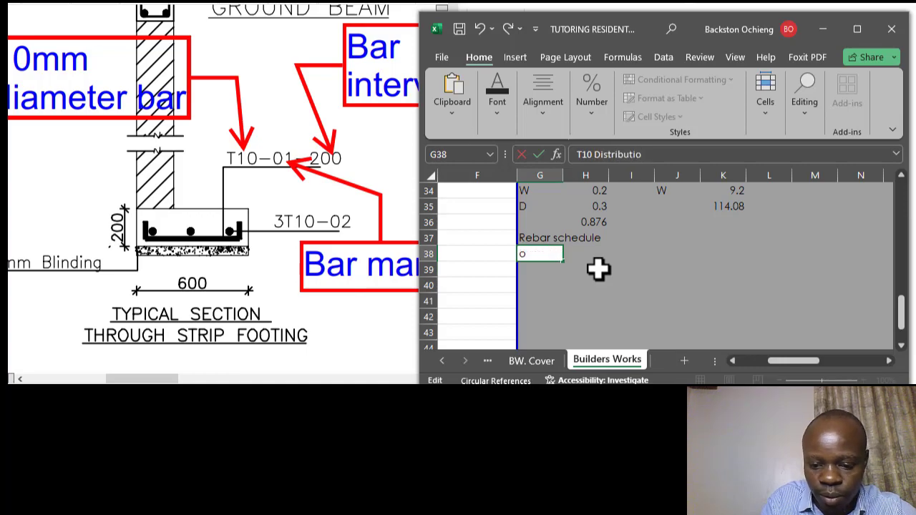
left_click(614, 267)
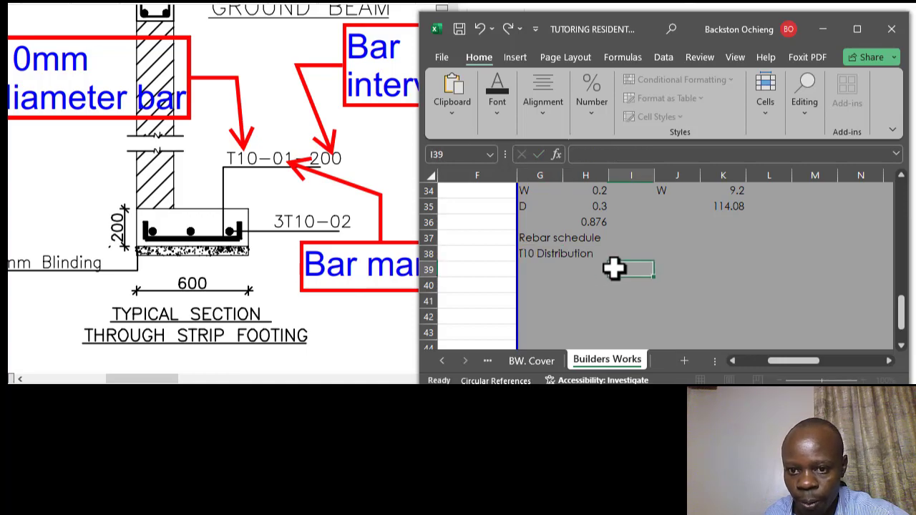
Move the "T10 Distribution" label down one row to G39 to free row 38 for column headings.
left_click(531, 252)
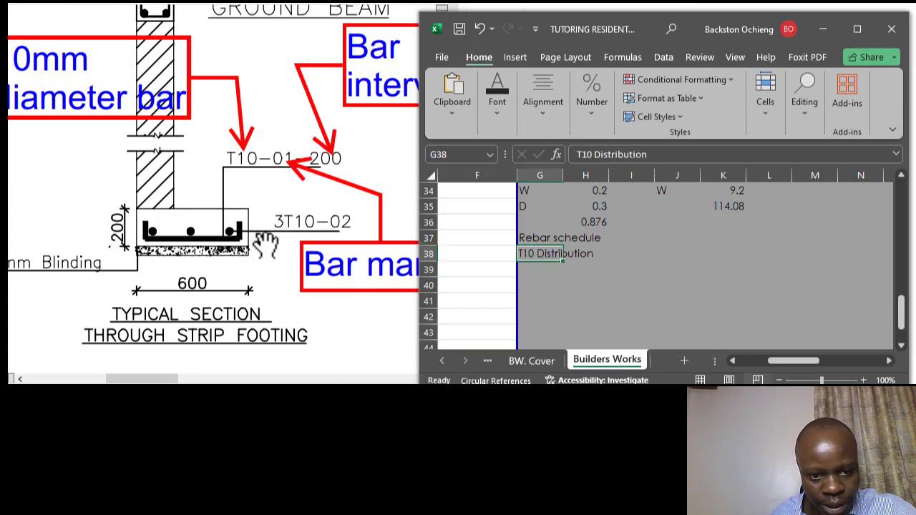
left_click(581, 285)
left_click(540, 256)
left_click(615, 240)
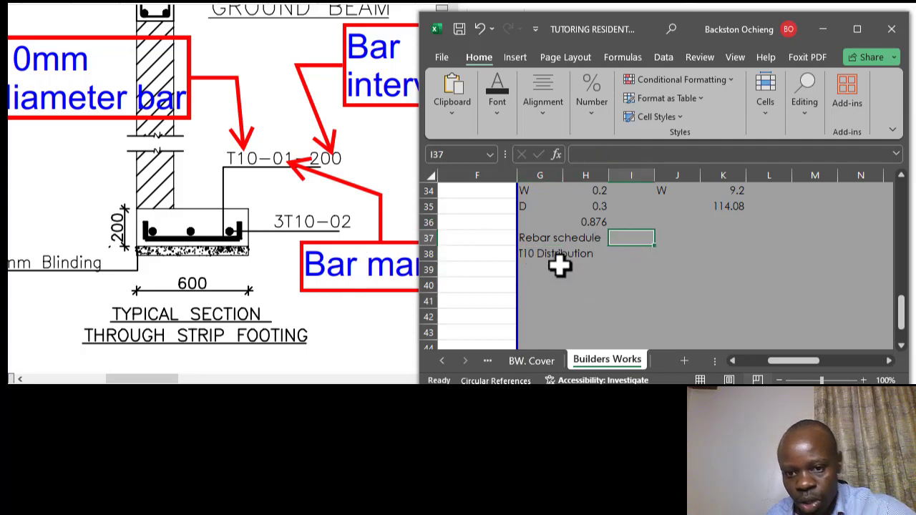
left_click(554, 241)
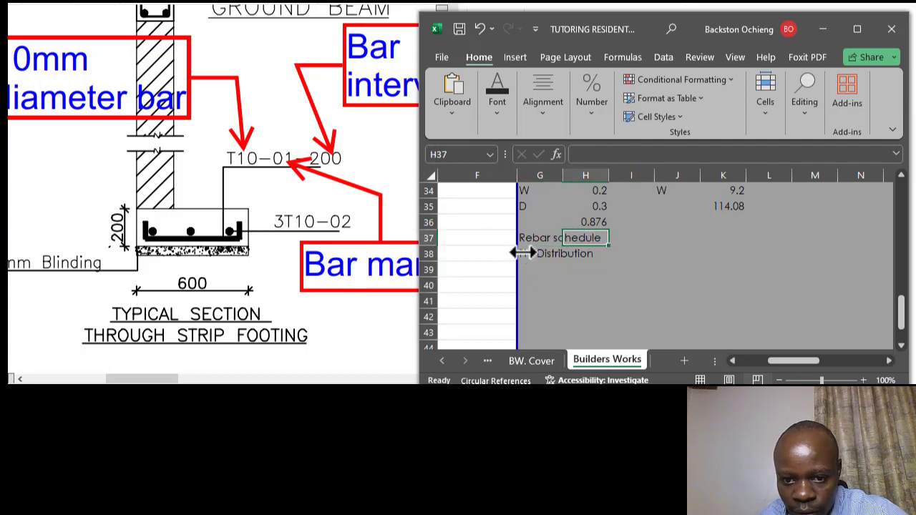
left_click(540, 256)
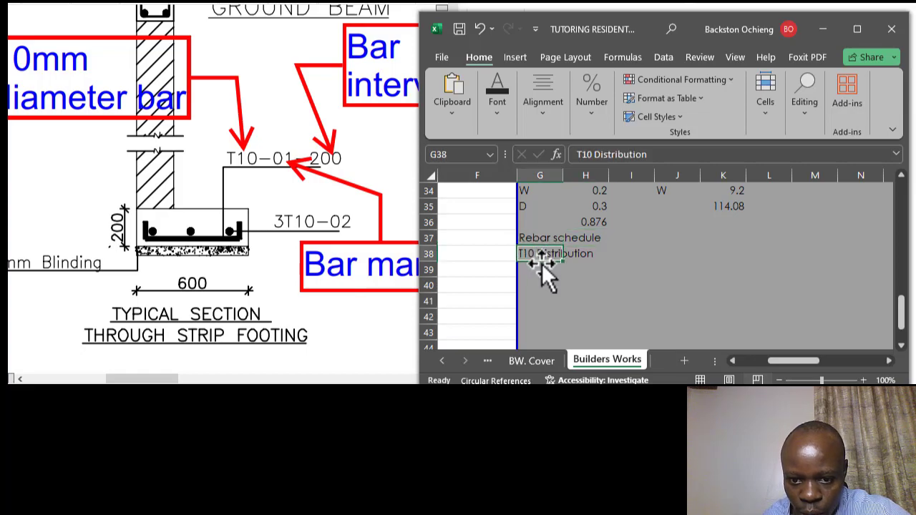
left_click_drag(542, 263, 547, 276)
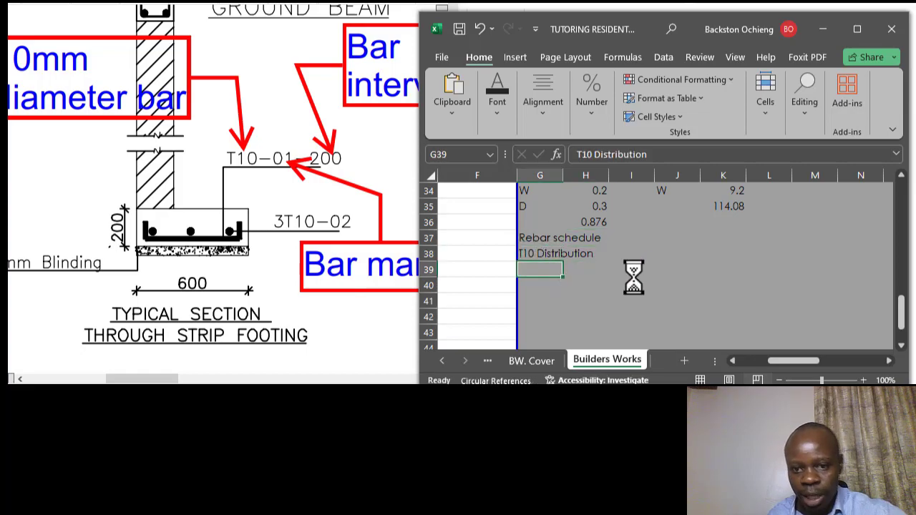
left_click(632, 279)
left_click(545, 272)
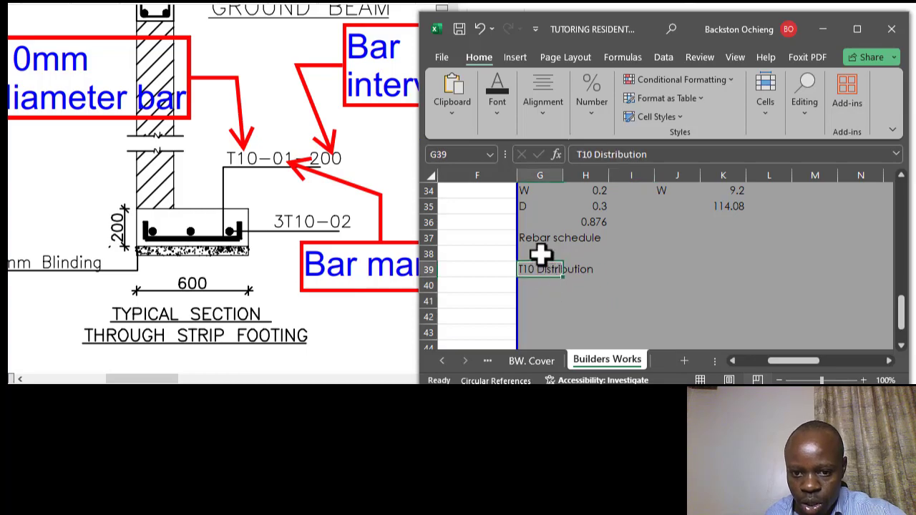
Enter the rebar schedule column headings "ID" in G38 and "Dia" in I38.
left_click(540, 254)
type("Bar")
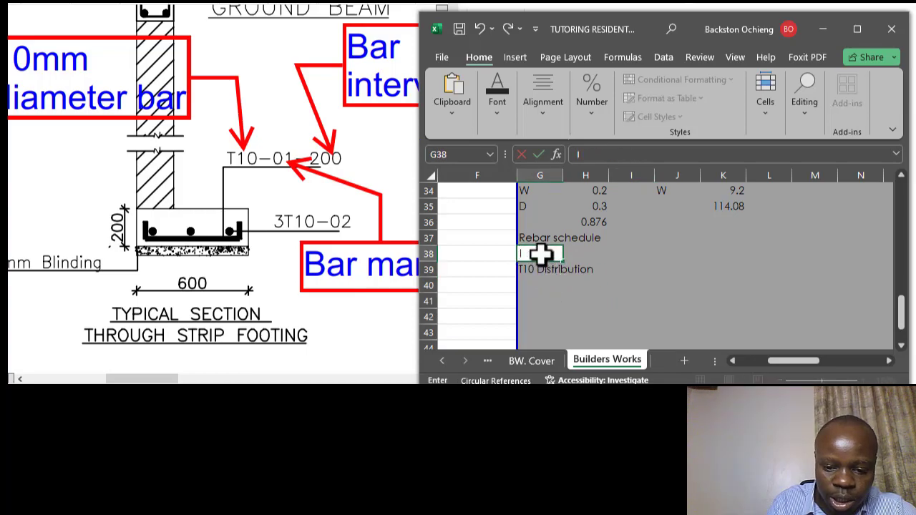
type("ID")
left_click(612, 253)
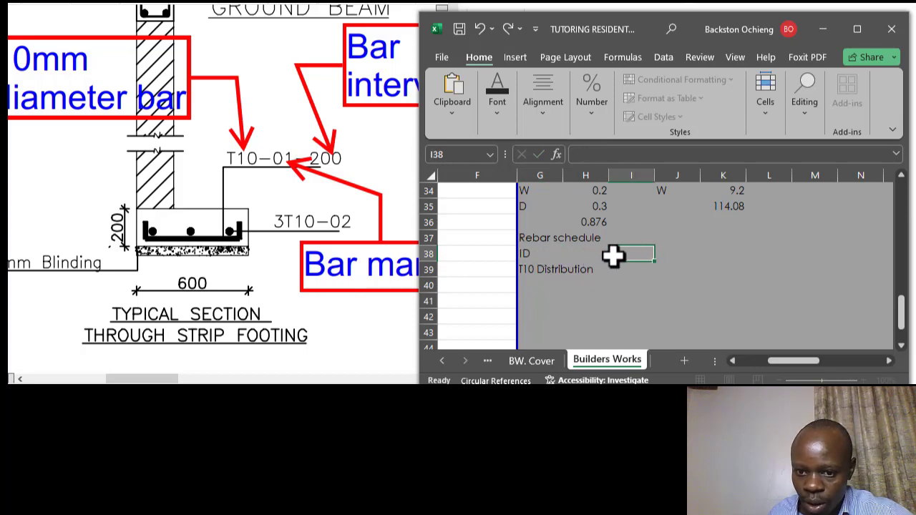
left_click(634, 268)
left_click(620, 251)
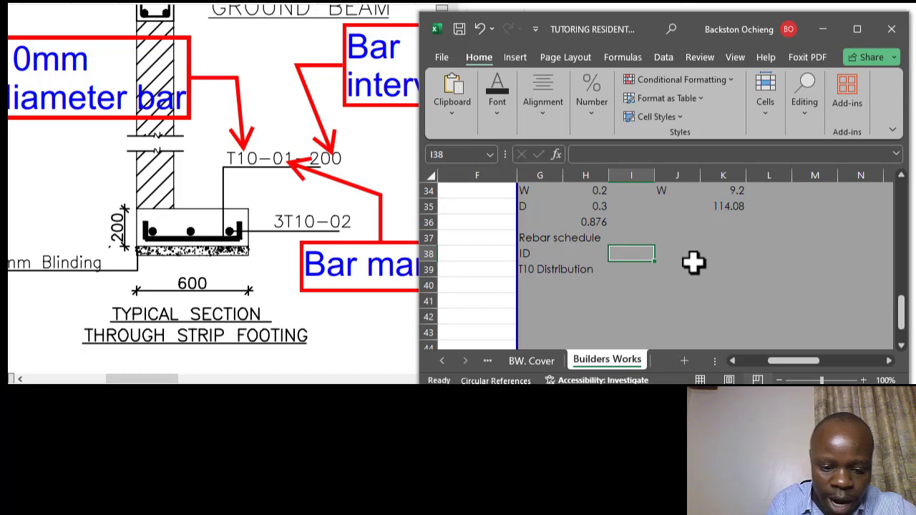
type("Dia")
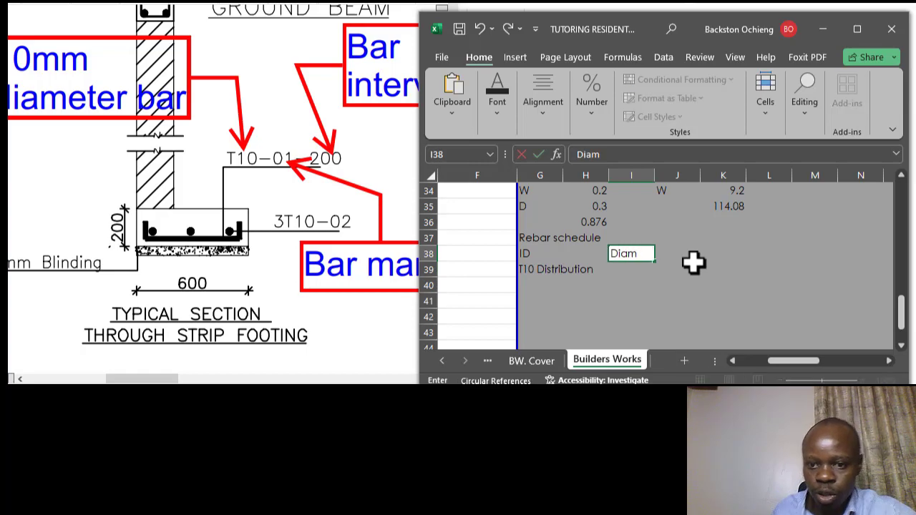
left_click(620, 267)
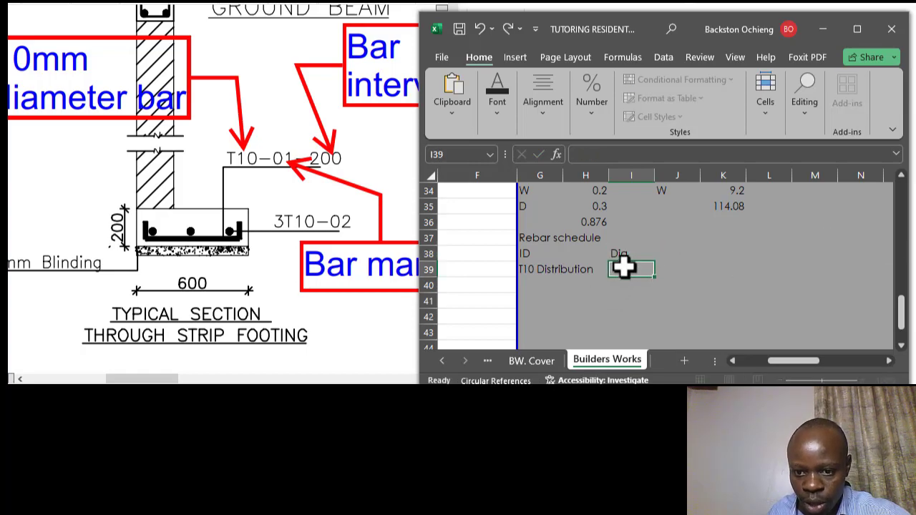
Add the column heading "Number" in J38, beside "Dia".
left_click(675, 252)
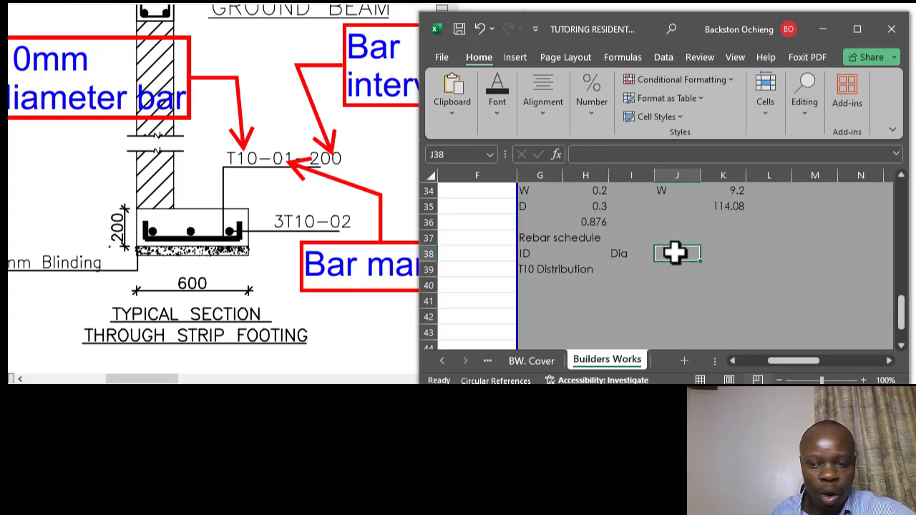
type("Numbe")
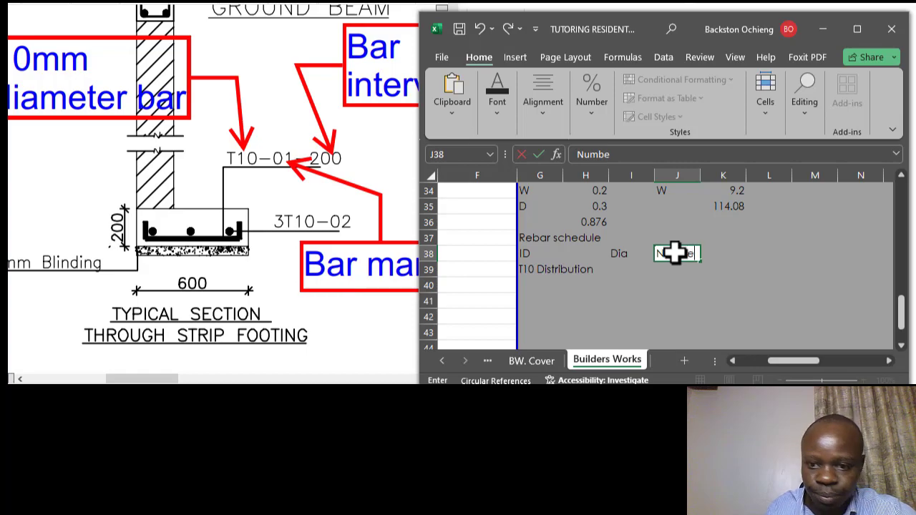
type("r")
left_click(711, 253)
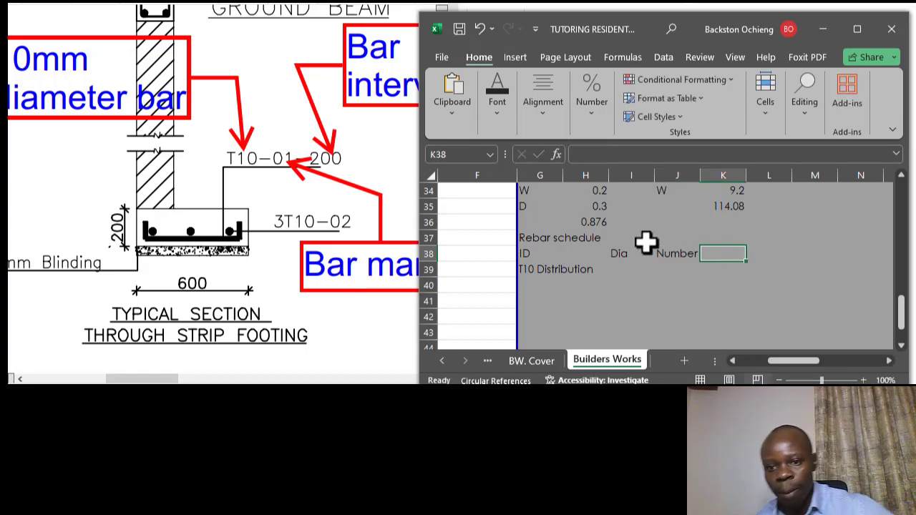
left_click(677, 250)
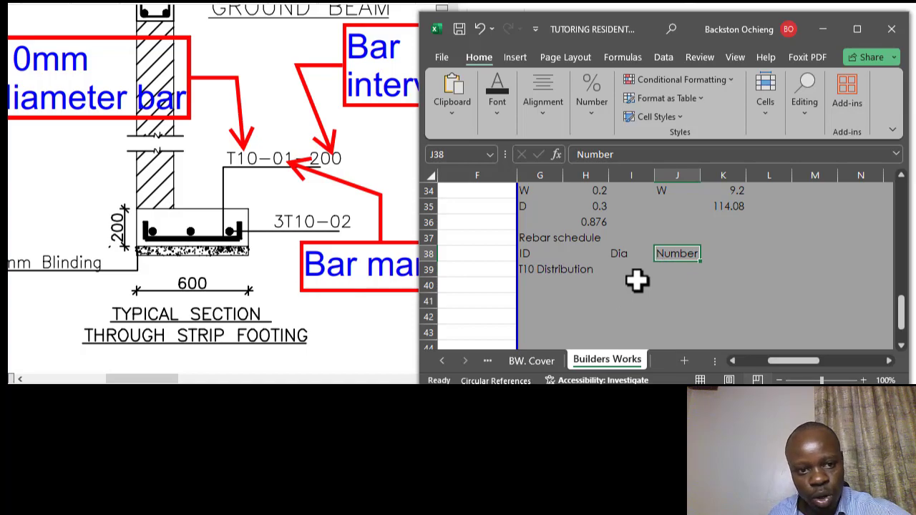
left_click(727, 252)
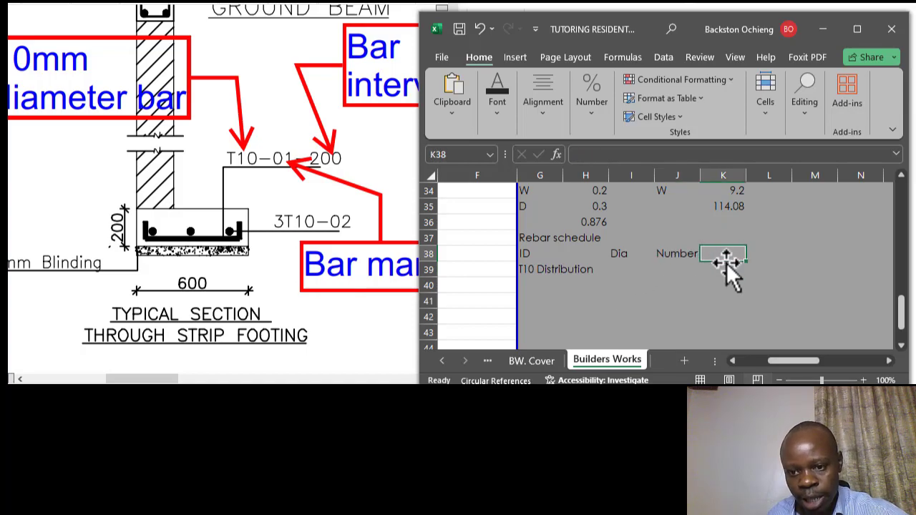
left_click(633, 257)
left_click(677, 254)
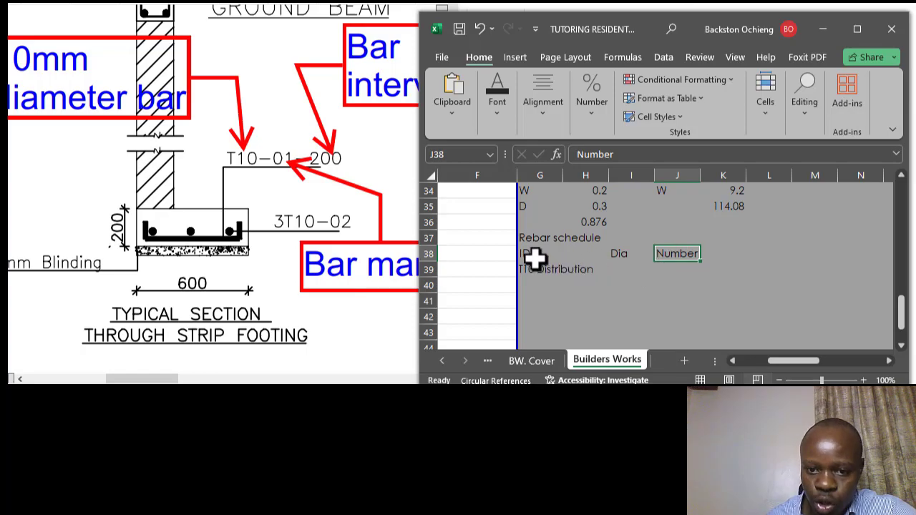
left_click(536, 258)
left_click(630, 252)
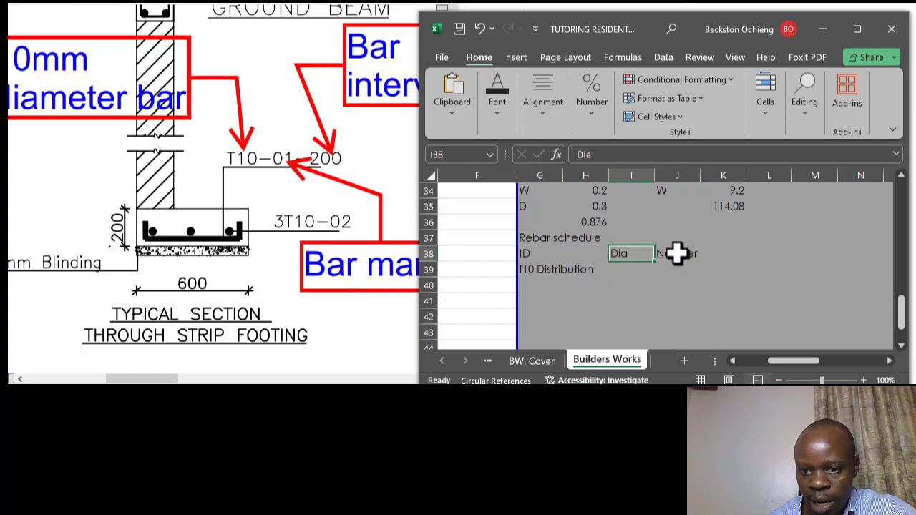
left_click(677, 254)
Add the column heading "Length (m)" in K38, beside "Number".
left_click(716, 254)
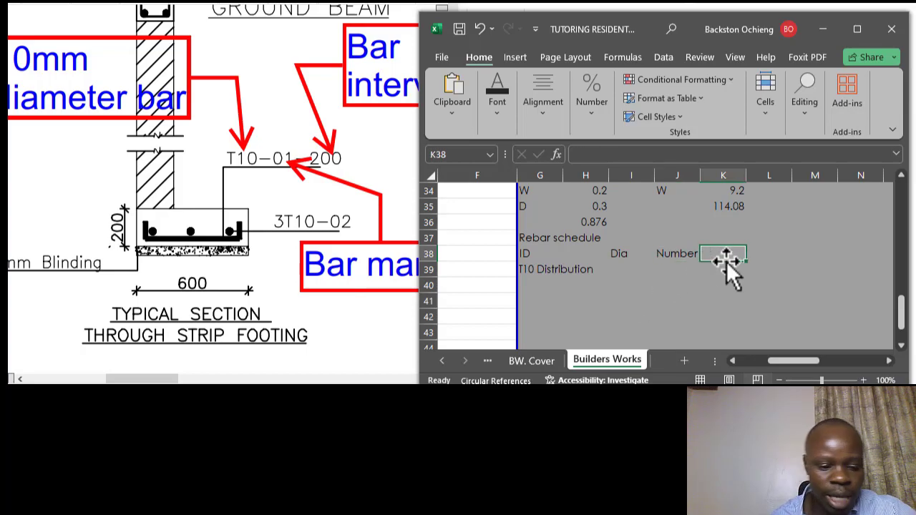
type("L")
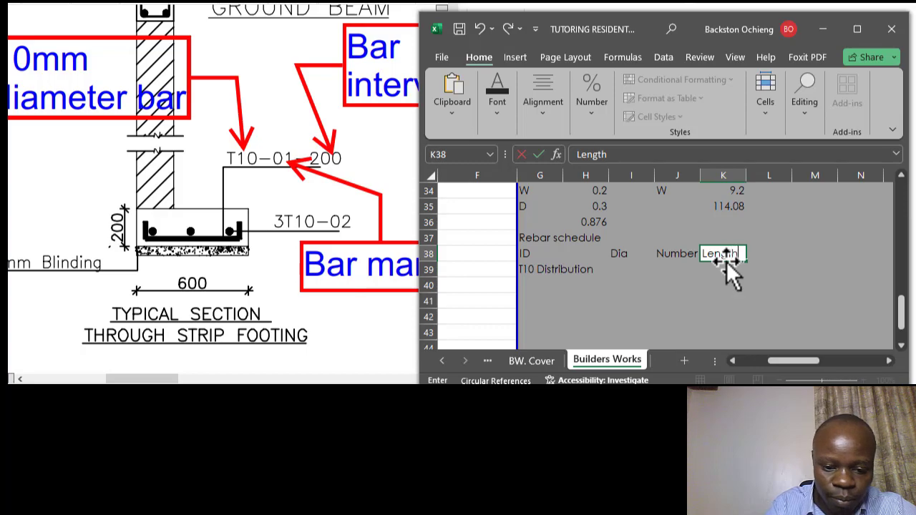
type("ength")
key("Return")
left_click(728, 252)
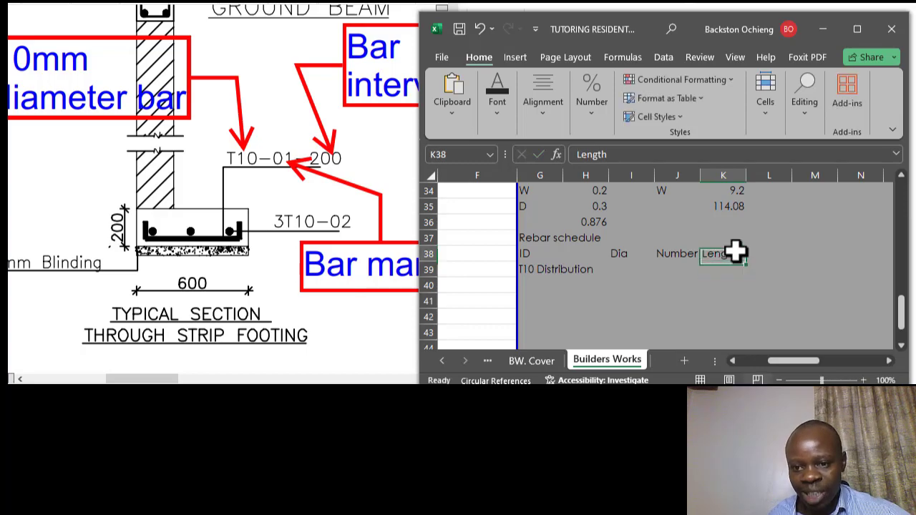
left_click(630, 158)
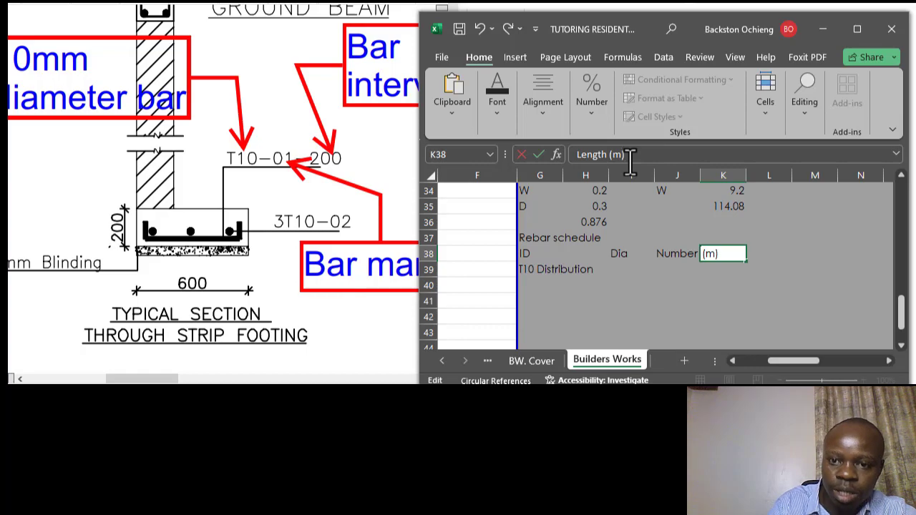
left_click(708, 270)
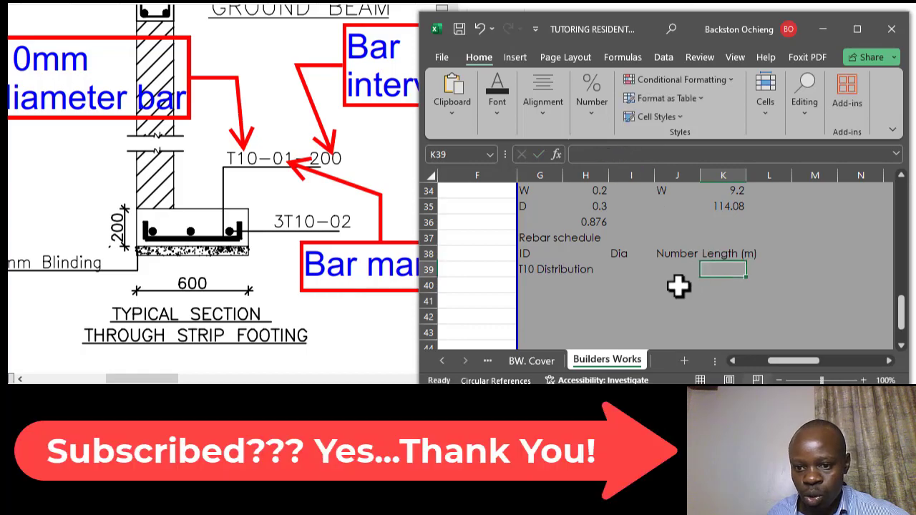
Add the rebar schedule column heading "Kgs" in M38, leaving L38 empty beside "Length (m)".
left_click(720, 254)
left_click(723, 270)
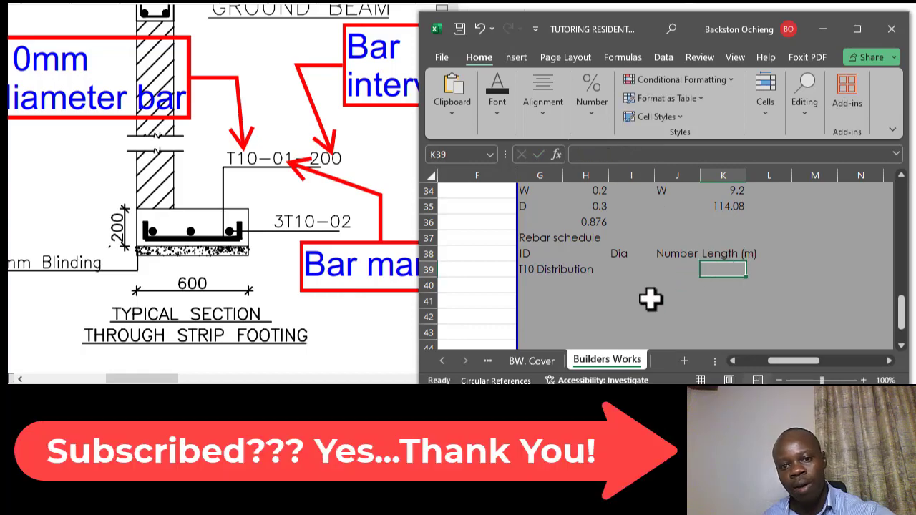
left_click(776, 255)
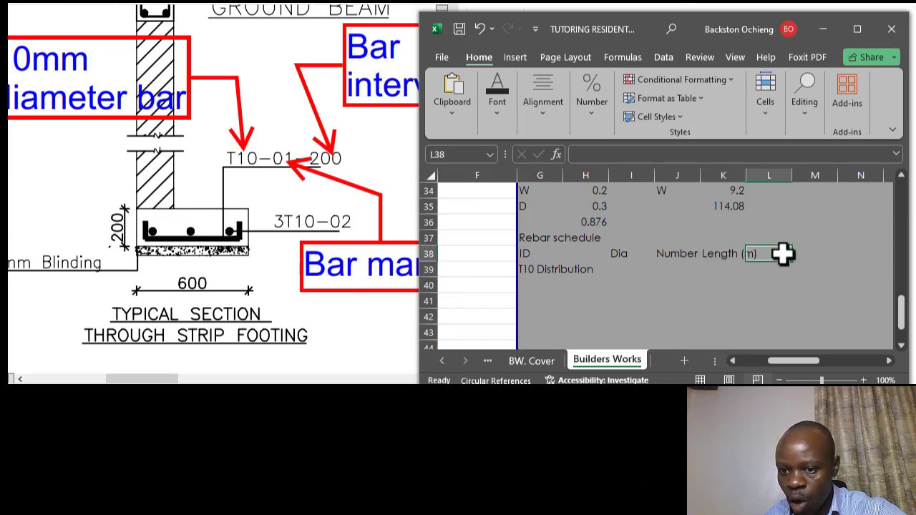
left_click(796, 253)
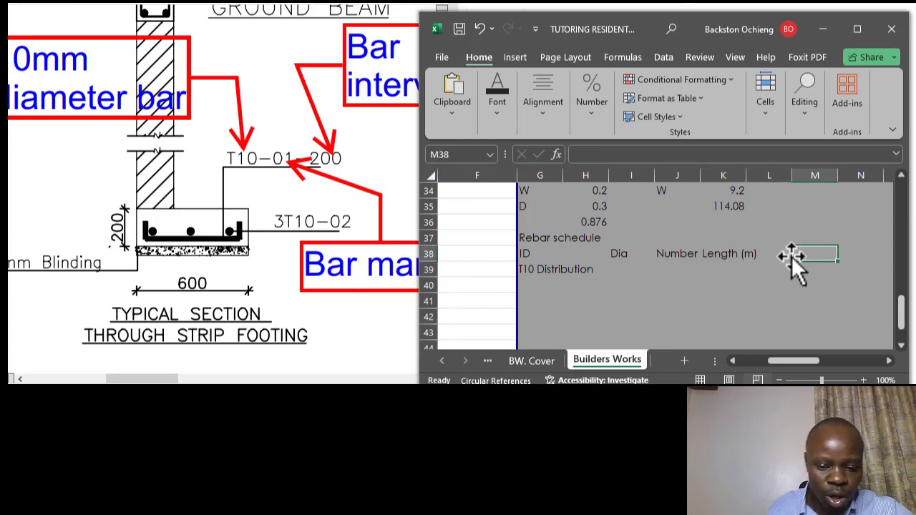
type("Kgs")
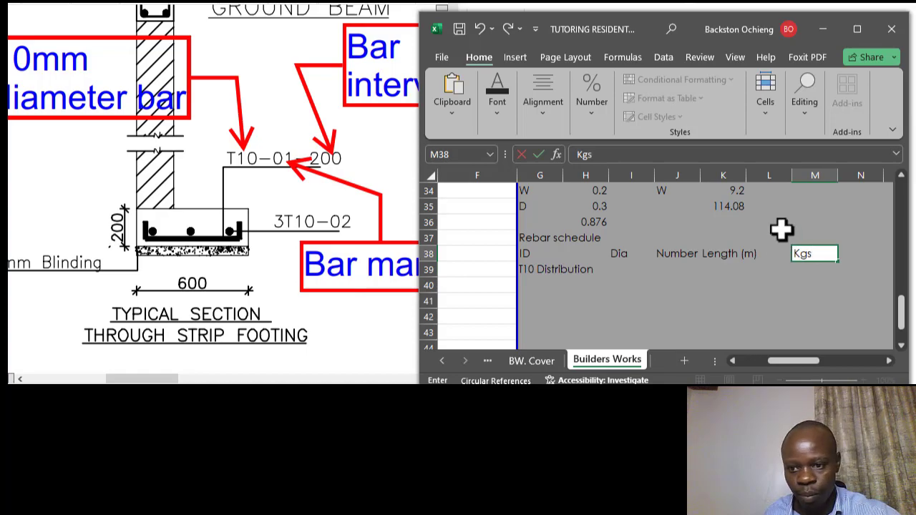
left_click(769, 206)
left_click(807, 255)
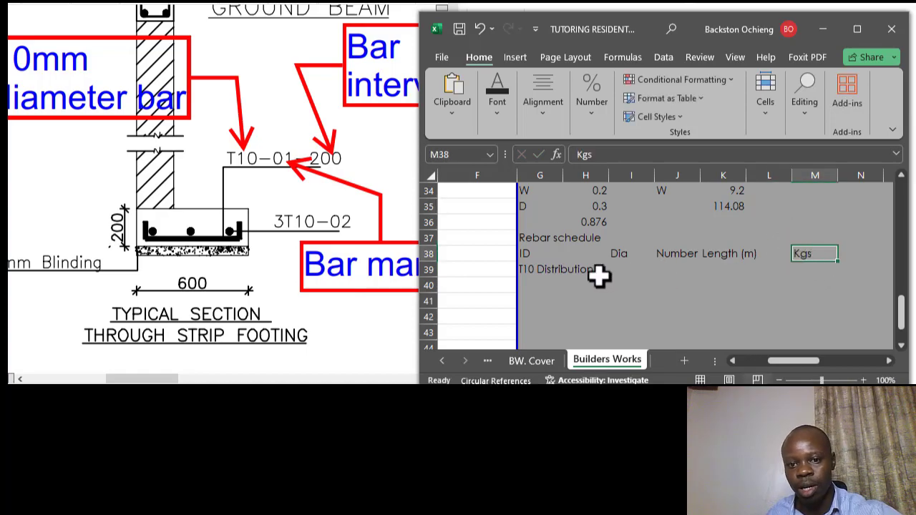
left_click(801, 269)
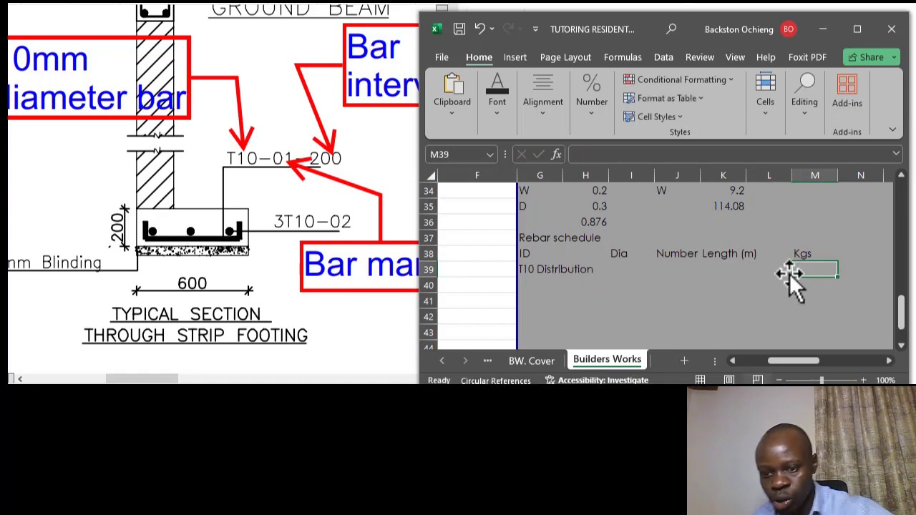
type("=")
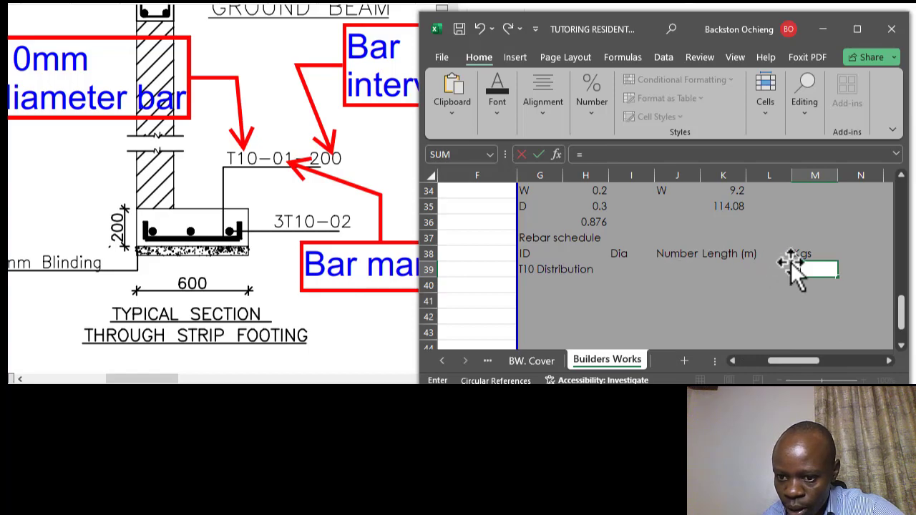
key("Escape")
left_click(772, 283)
Widen column K so the "Length (m)" heading fits inside K38.
left_click(805, 252)
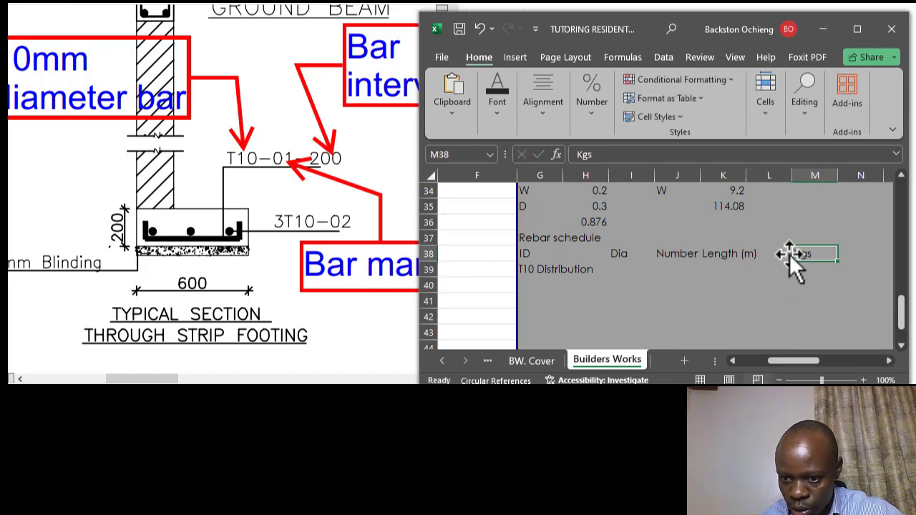
left_click_drag(792, 256, 783, 253)
left_click(795, 282)
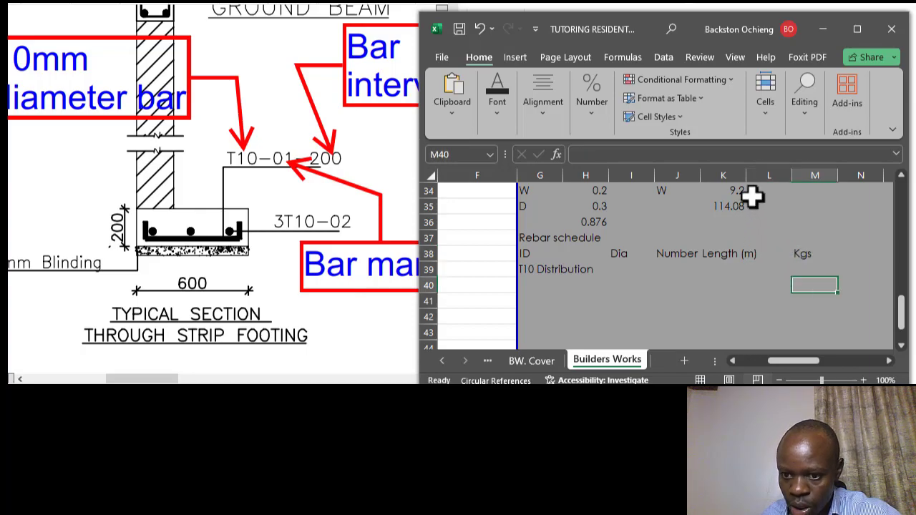
left_click_drag(744, 180, 759, 180)
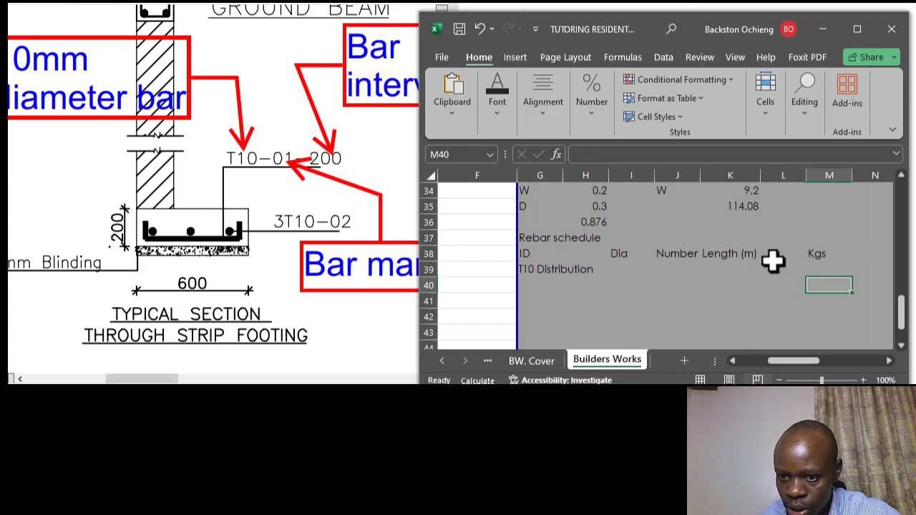
left_click(773, 257)
left_click(750, 257)
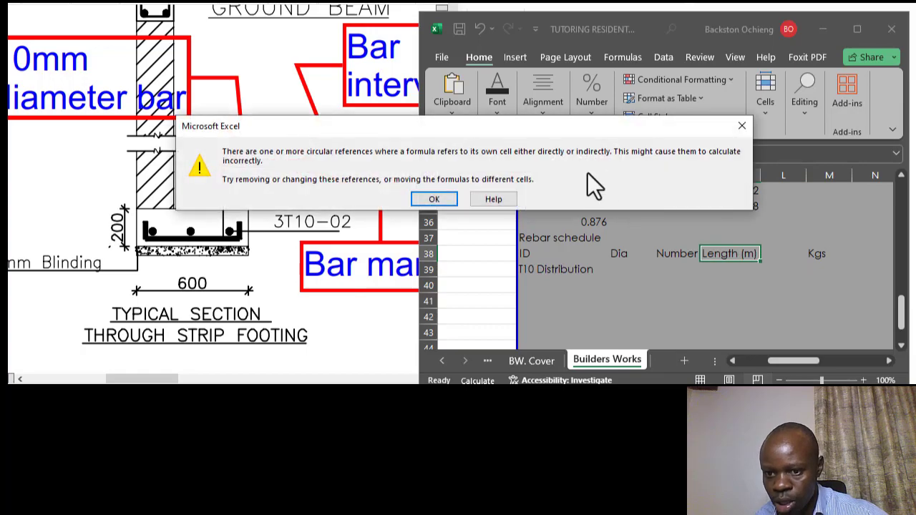
left_click(434, 200)
Add the column heading "Conversion constant" in L38, between "Length (m)" and "Kgs".
left_click(778, 257)
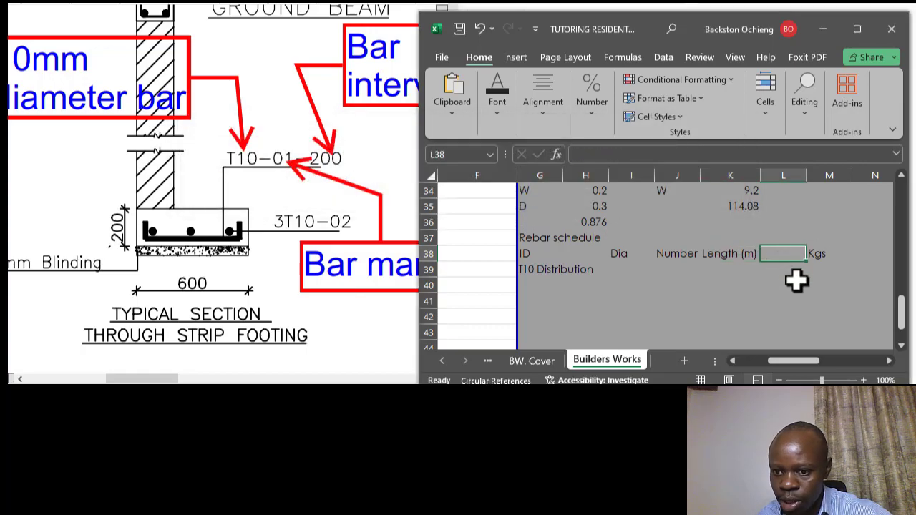
left_click(792, 284)
left_click(787, 255)
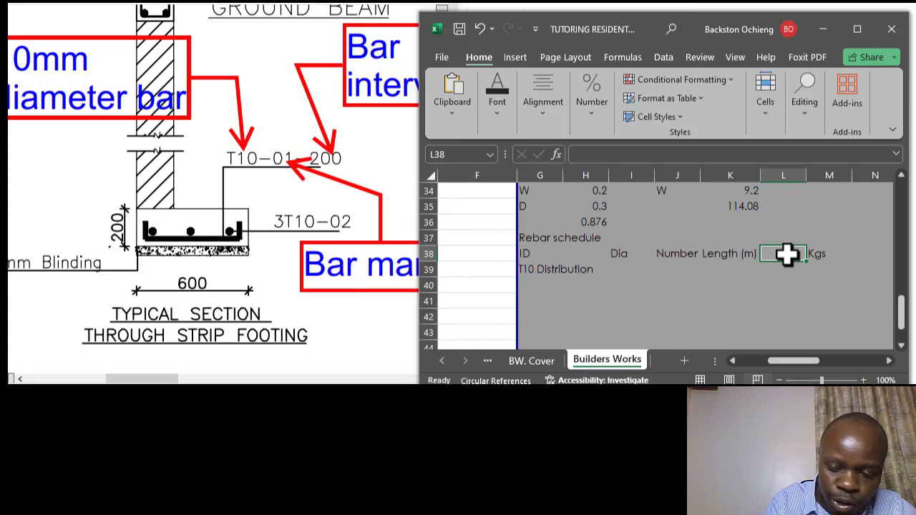
type("Conver")
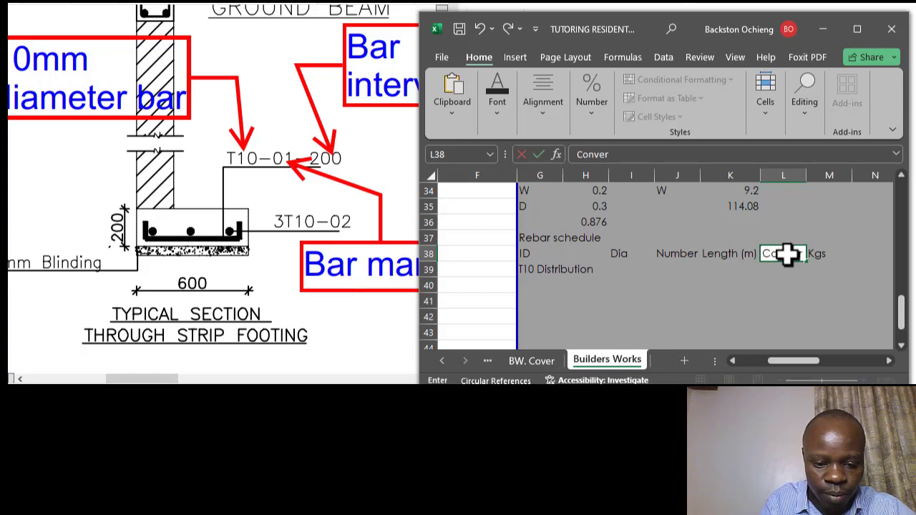
type("sion cons")
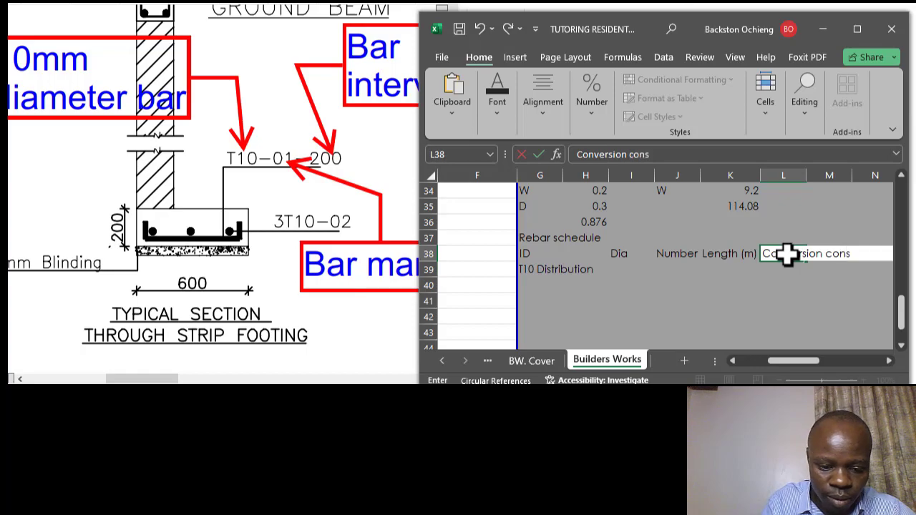
type("tant")
left_click(787, 283)
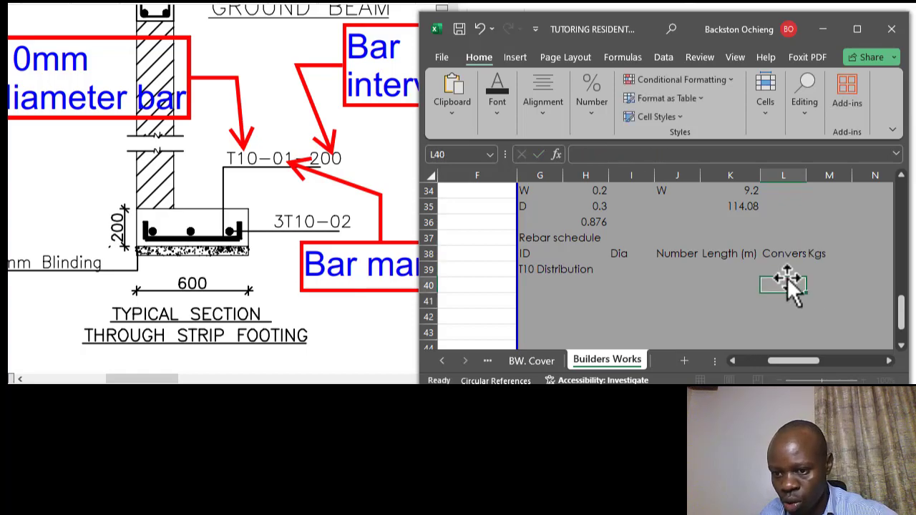
Wrap the text of the "Conversion constant" heading in L38.
left_click(791, 255)
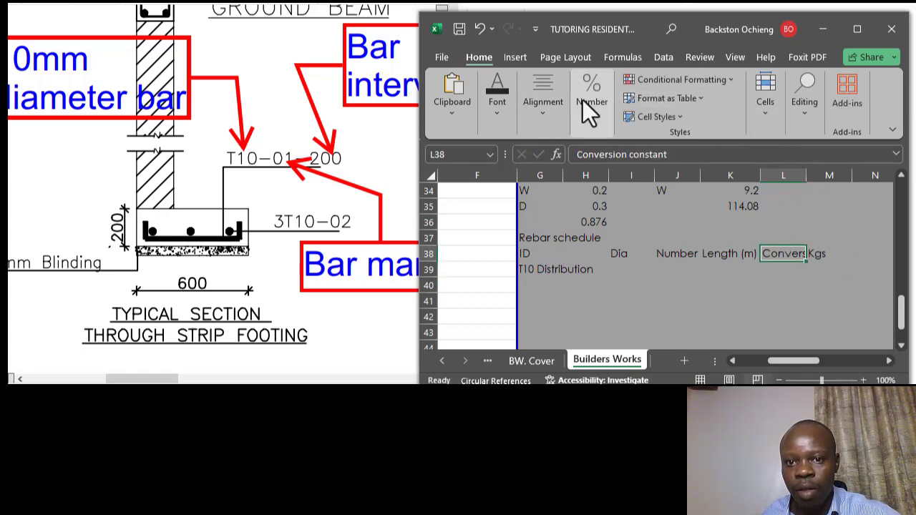
left_click(548, 122)
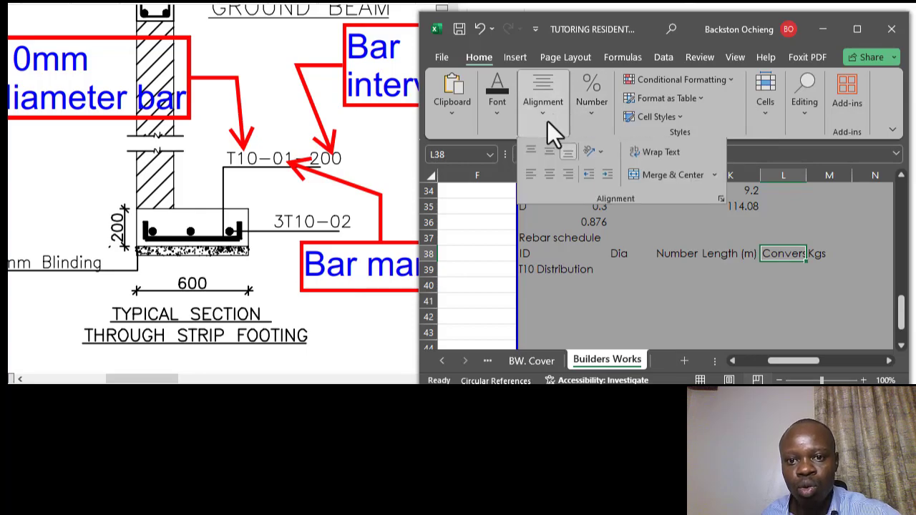
left_click(649, 154)
left_click(701, 254)
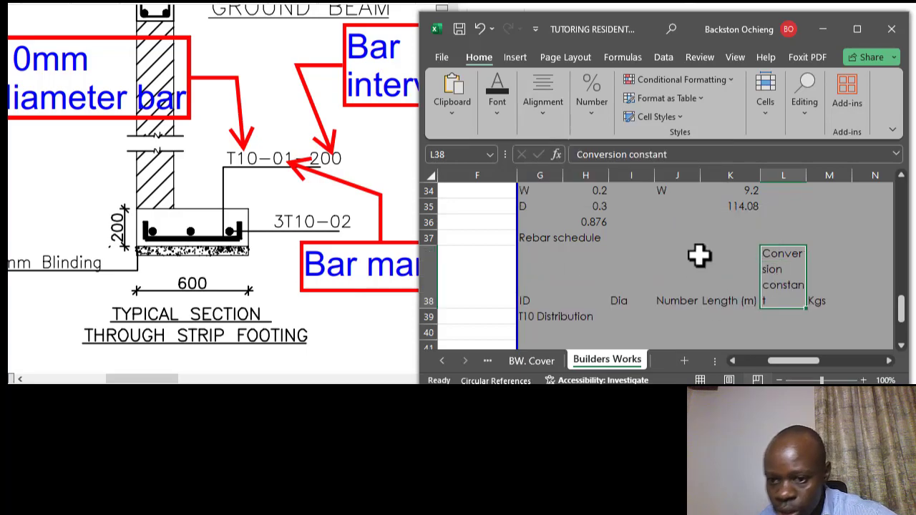
Widen column L to fit the whole words of its heading and auto-fit the height of row 38.
left_click(709, 240)
left_click_drag(806, 172, 834, 174)
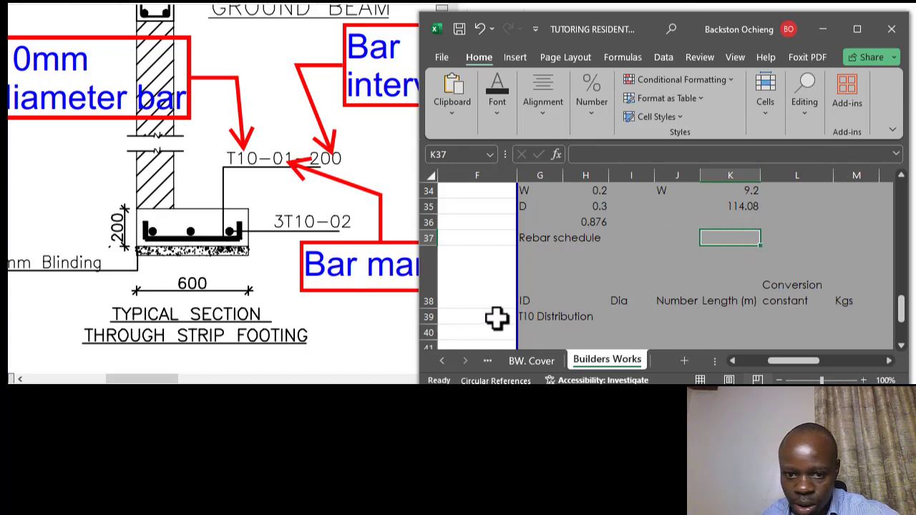
double_click(437, 308)
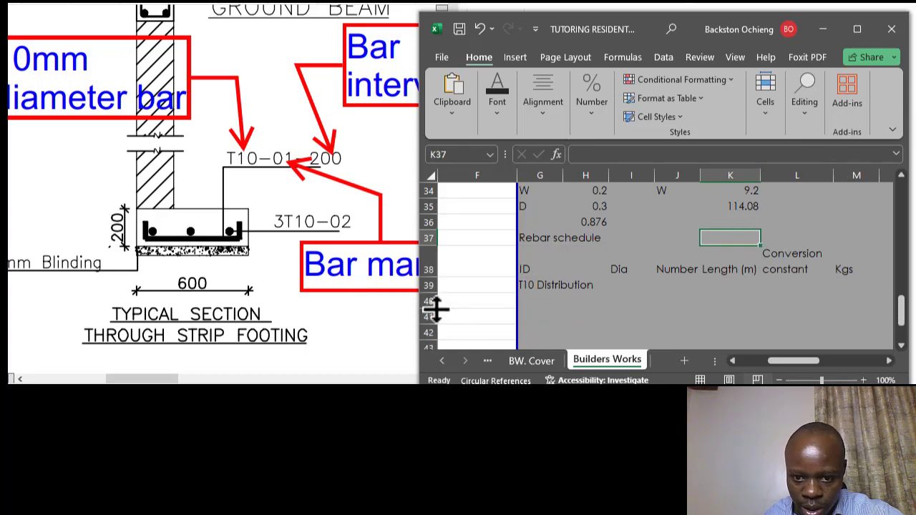
left_click(669, 301)
Review the rebar schedule headings in row 38 and the "T10 Distribution" entry against the footing section.
left_click(782, 255)
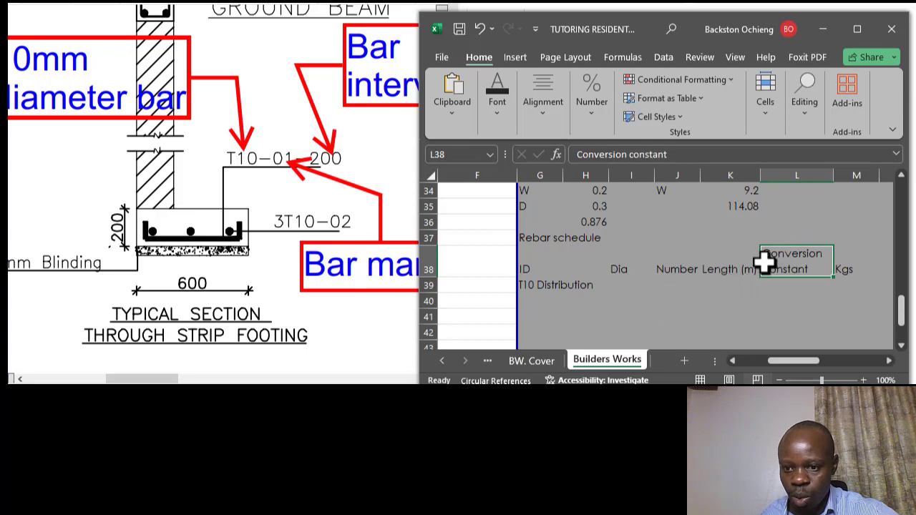
left_click(728, 270)
left_click(683, 270)
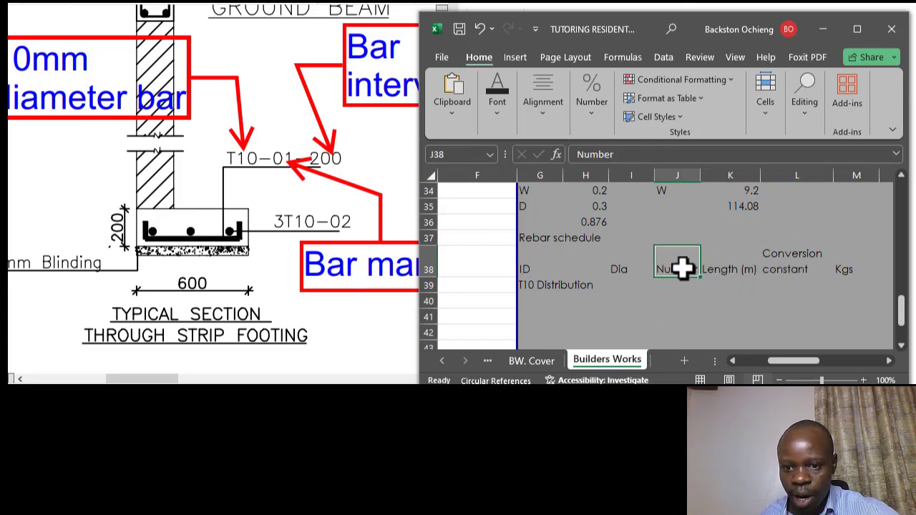
left_click(851, 268)
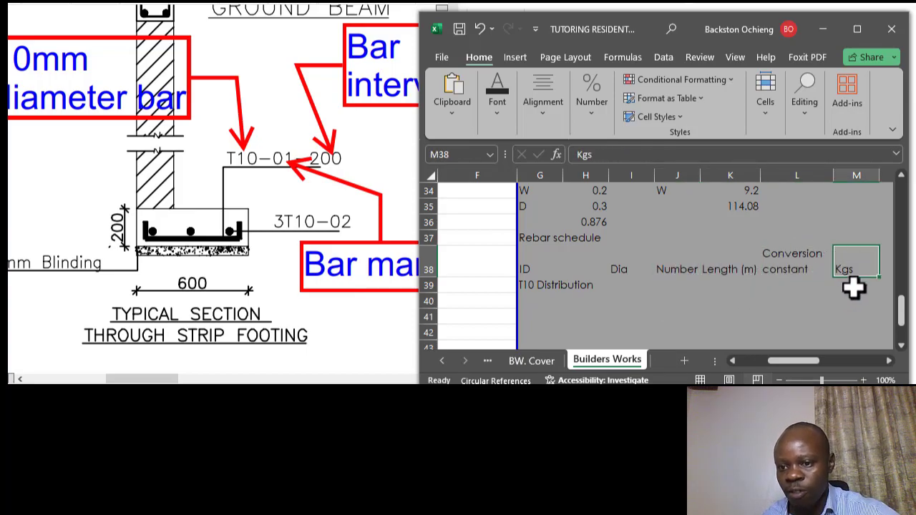
left_click(851, 285)
left_click(532, 271)
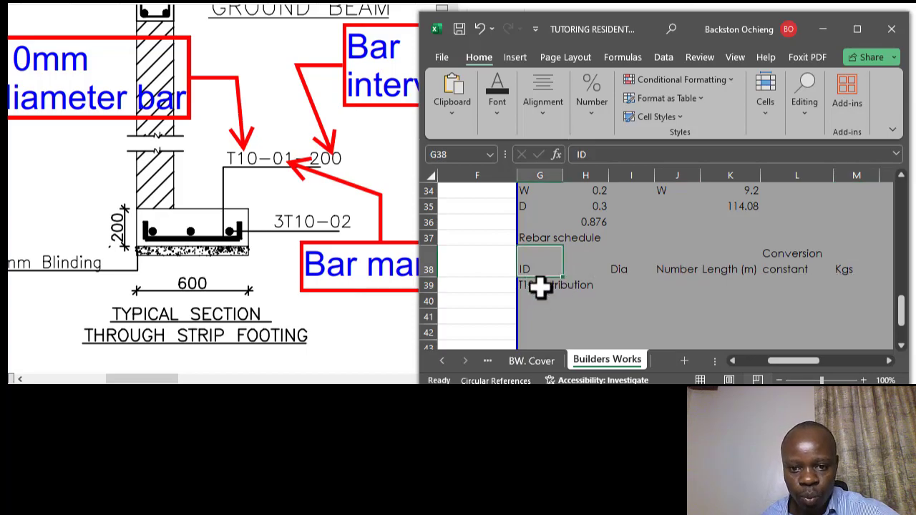
left_click(541, 288)
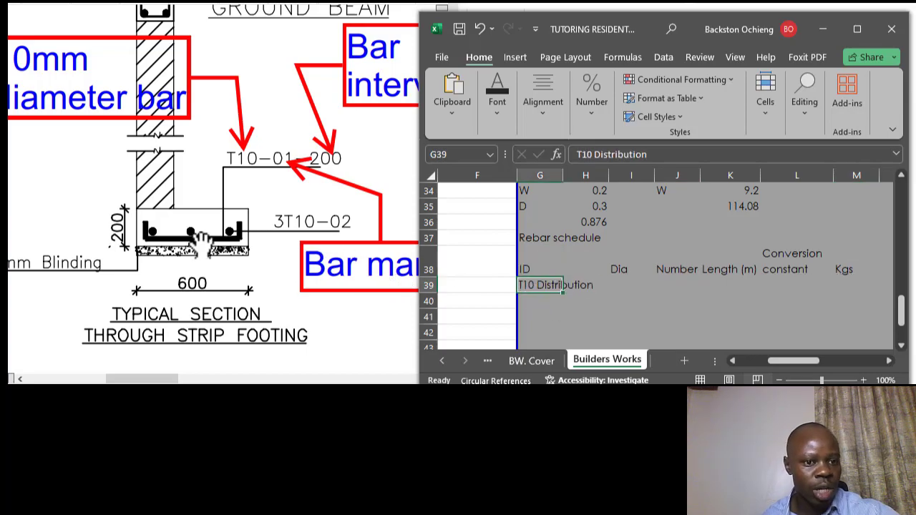
left_click(615, 270)
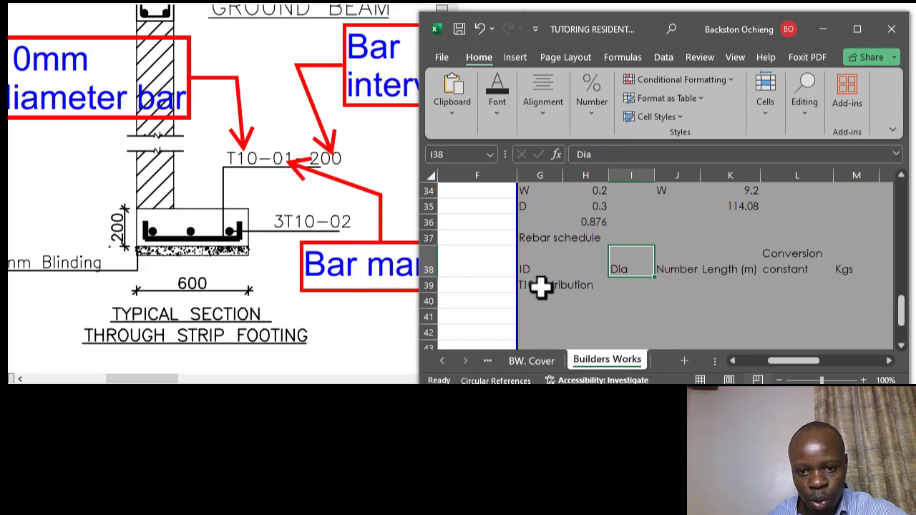
left_click(542, 287)
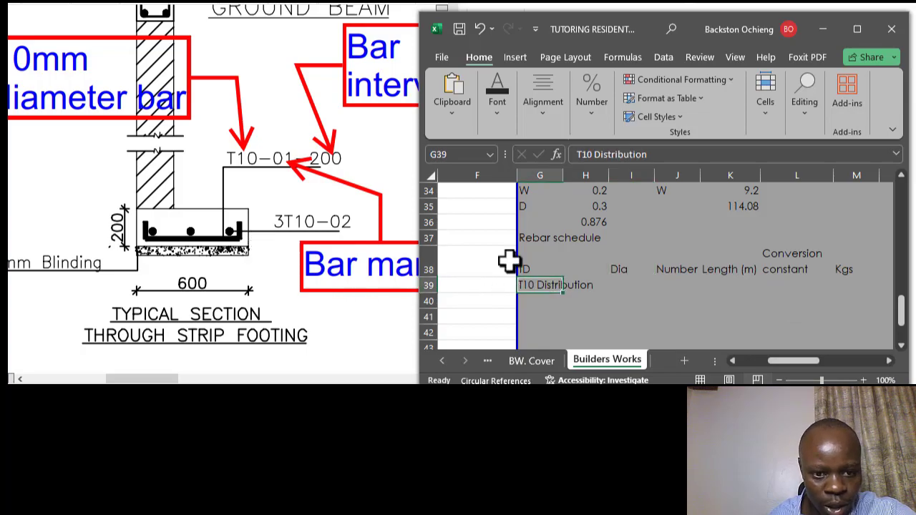
left_click(595, 269)
left_click(656, 272)
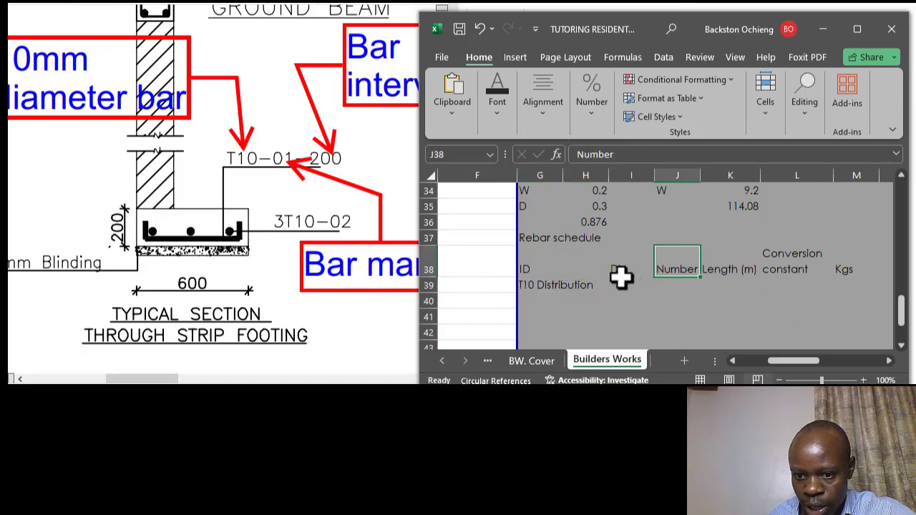
Enter 10 as the diameter in I39 and 3 as the number of bars in J39 for T10 Distribution.
left_click(621, 276)
left_click(624, 286)
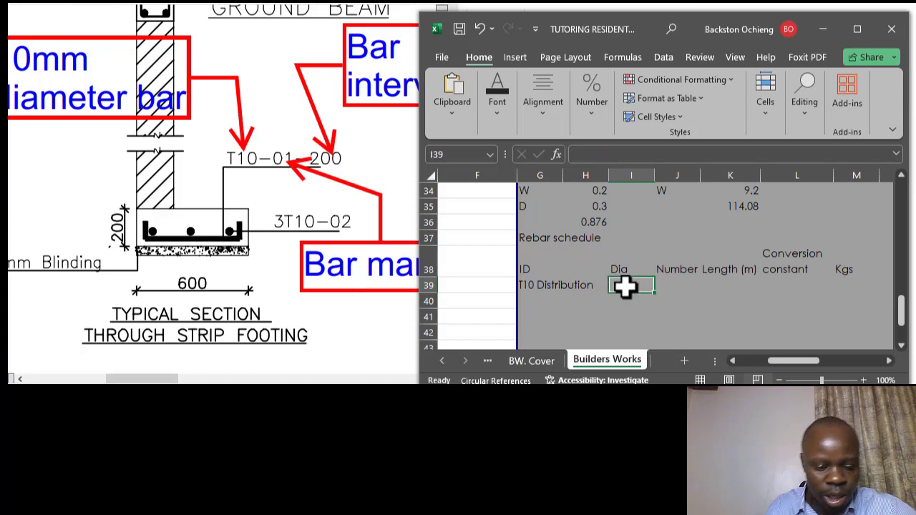
type("19")
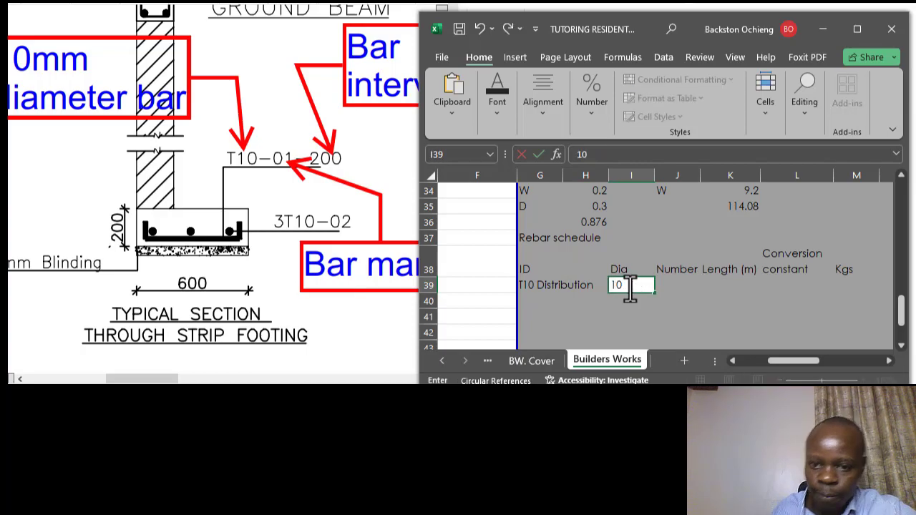
left_click(665, 268)
left_click(674, 288)
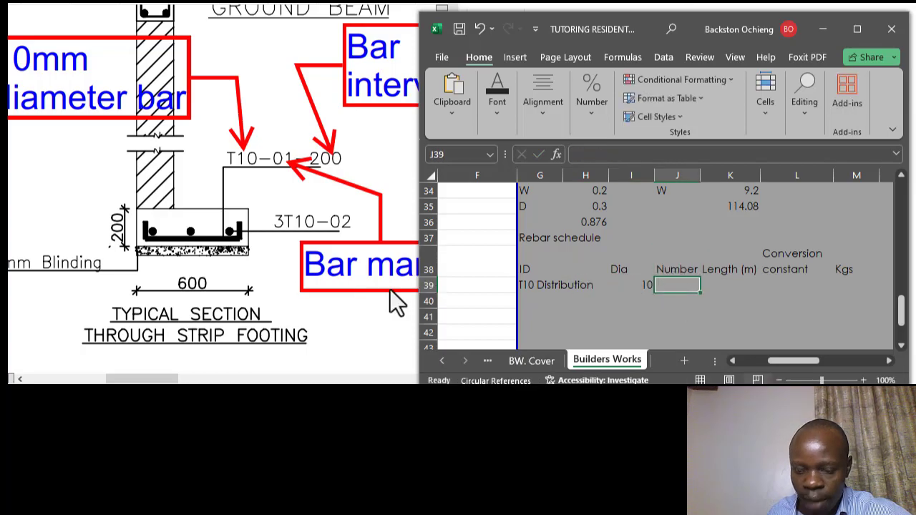
type("3")
left_click(740, 300)
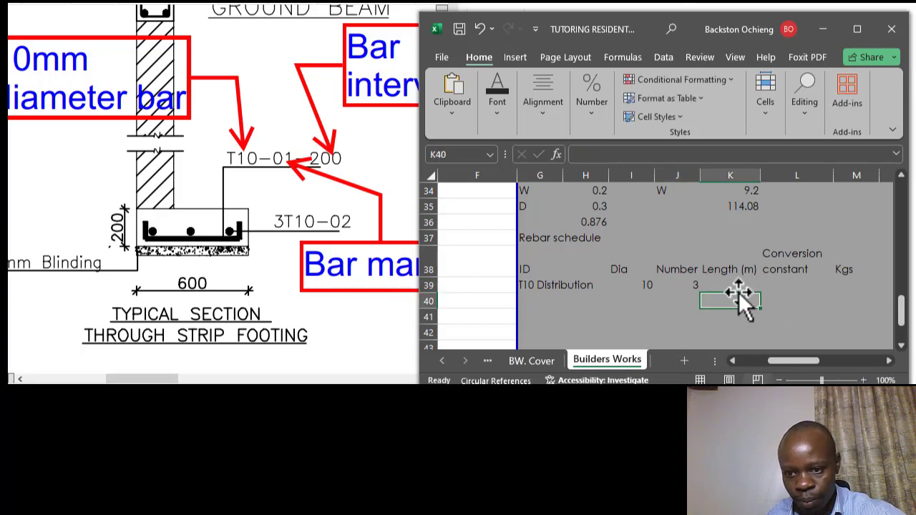
left_click(744, 284)
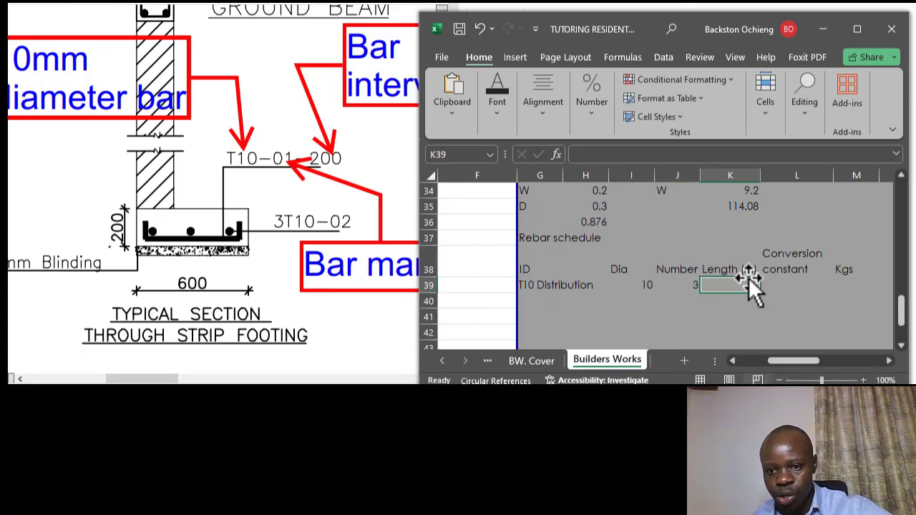
left_click(737, 315)
left_click(739, 269)
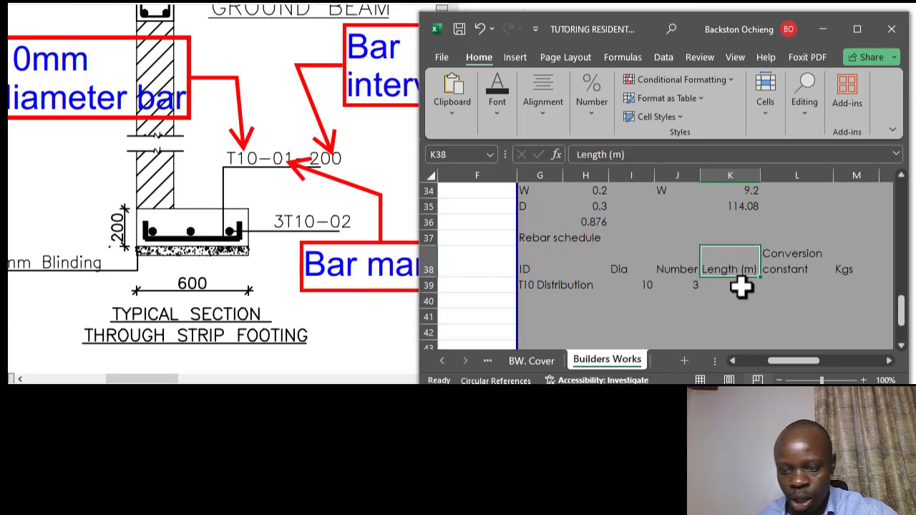
left_click(741, 286)
left_click(736, 269)
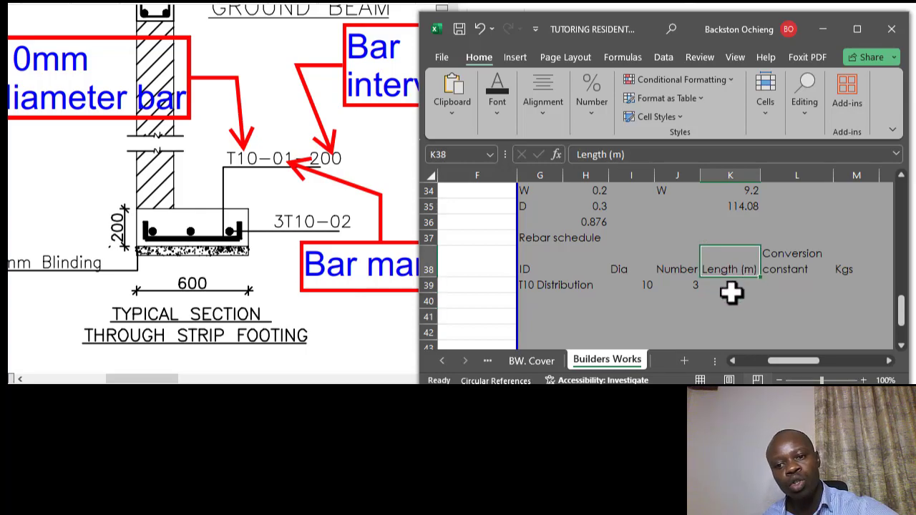
left_click(737, 300)
left_click(740, 286)
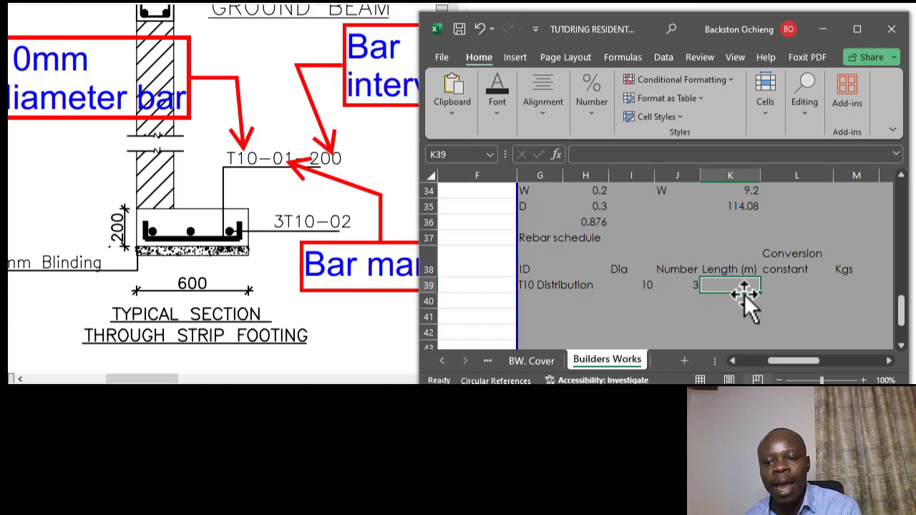
Insert a blank column before the "Conversion constant" column of the rebar schedule.
left_click(796, 175)
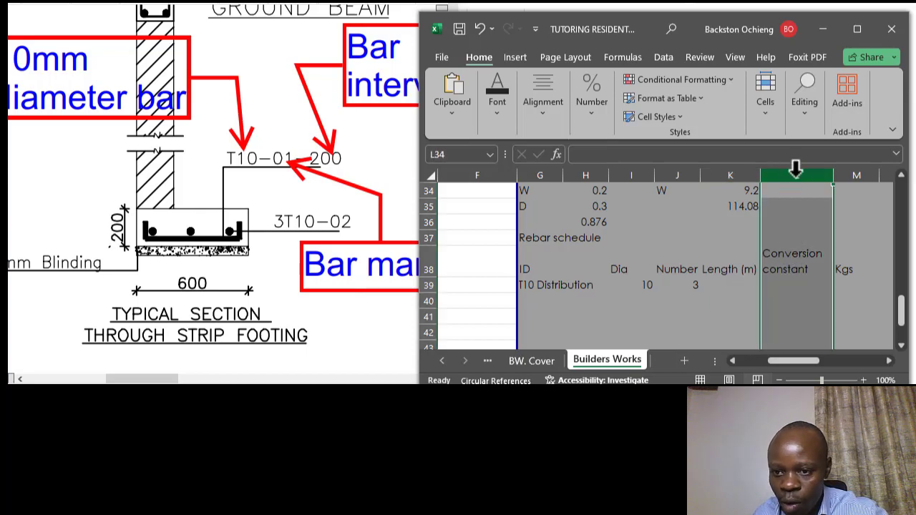
right_click(814, 246)
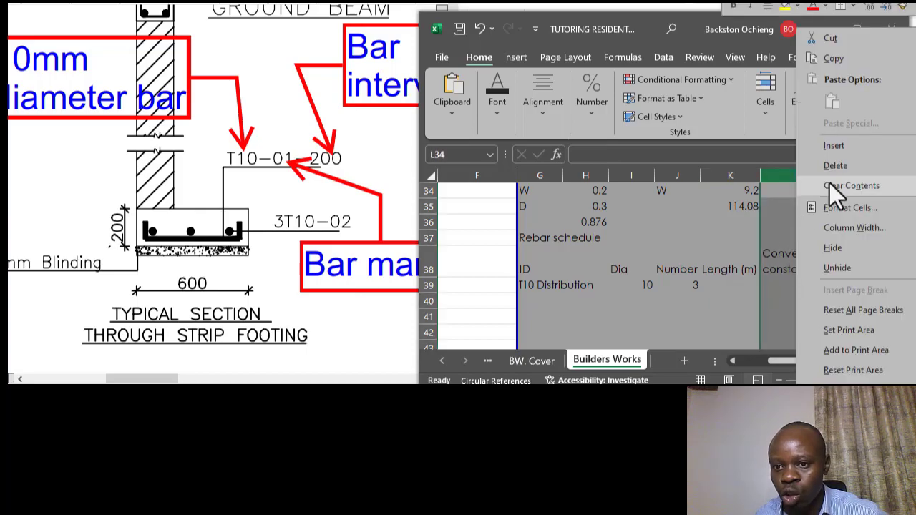
left_click(846, 146)
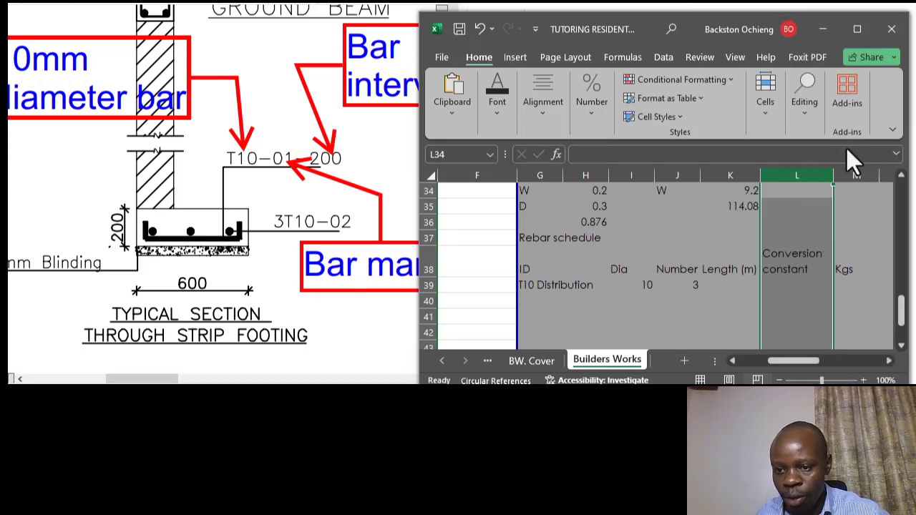
left_click(728, 256)
left_click(795, 262)
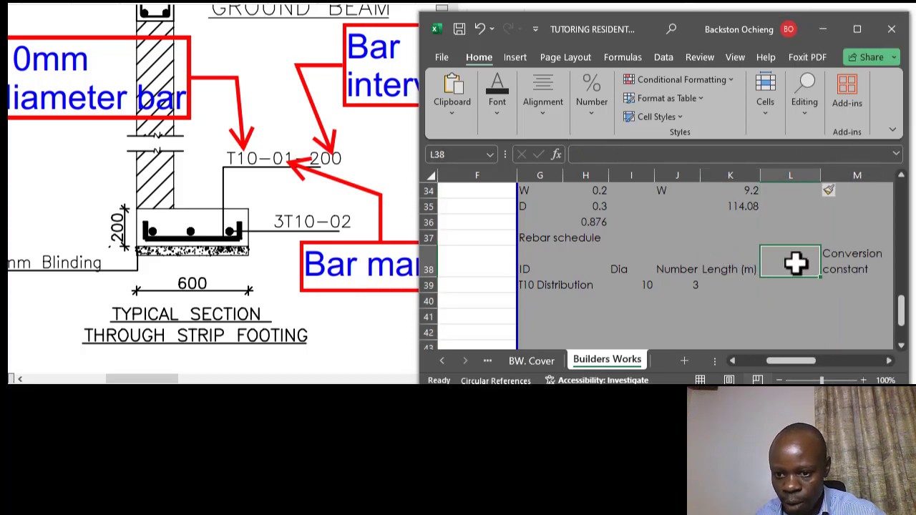
Copy the "Length (m)" heading from K38 into L38 and change the copy to "Total Length (m)".
left_click(734, 266)
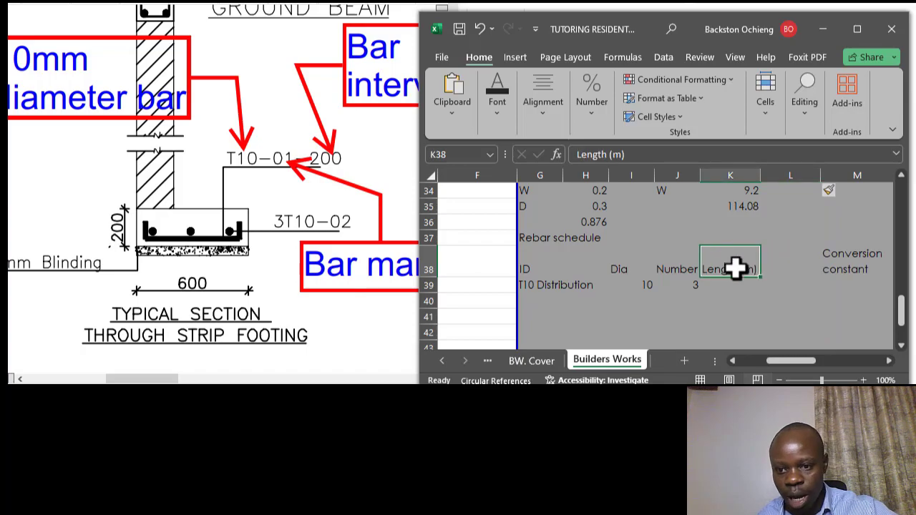
key("ctrl+c")
left_click(778, 267)
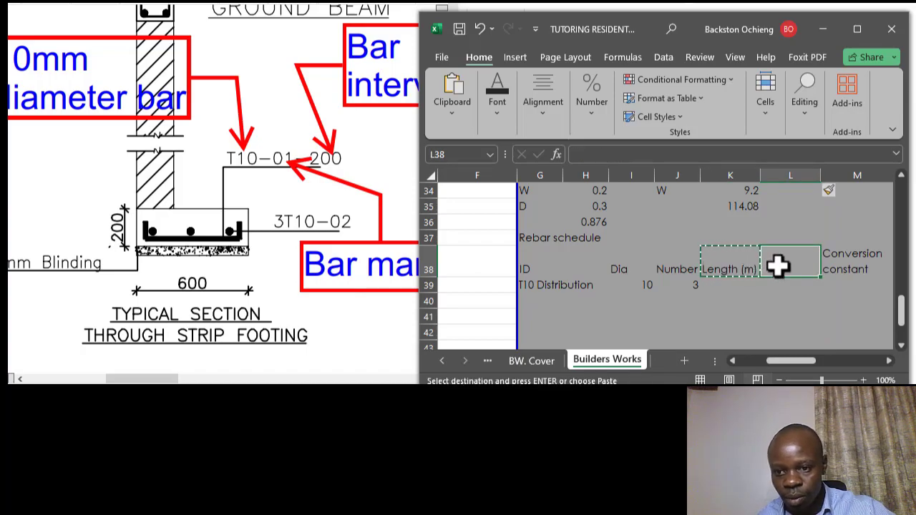
key("ctrl+v")
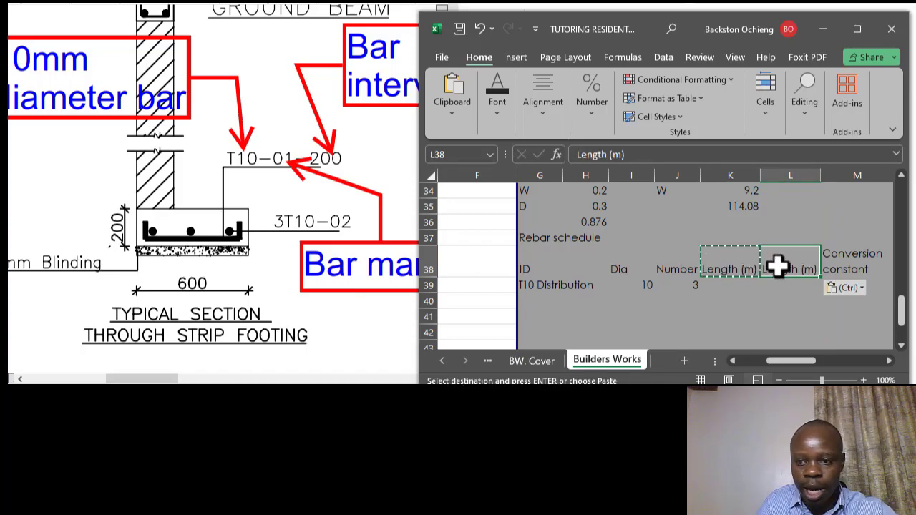
left_click(580, 154)
type("Total")
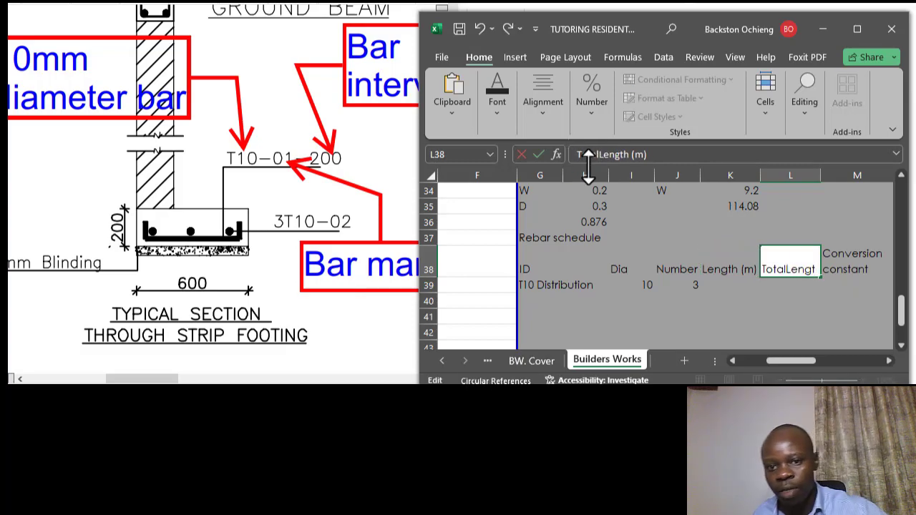
left_click(777, 222)
Wrap the text of the "Total Length (m)" heading in L38.
left_click(783, 262)
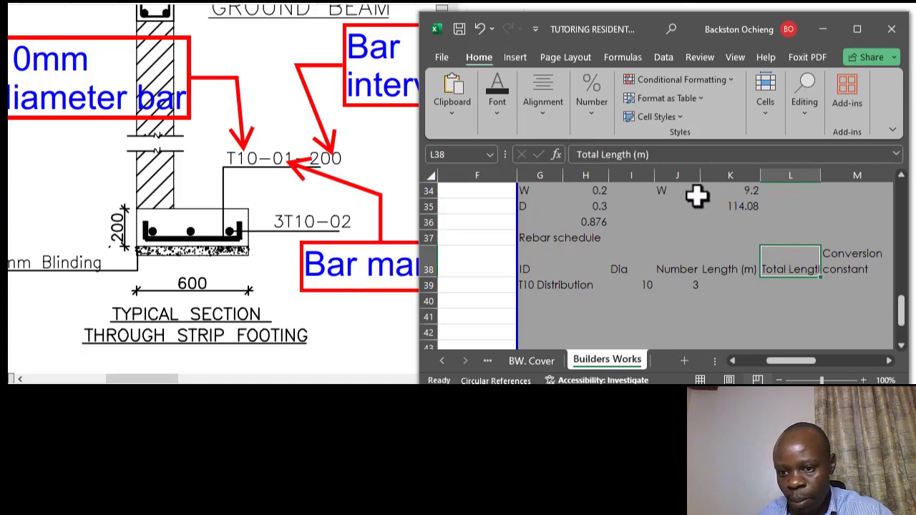
left_click(542, 116)
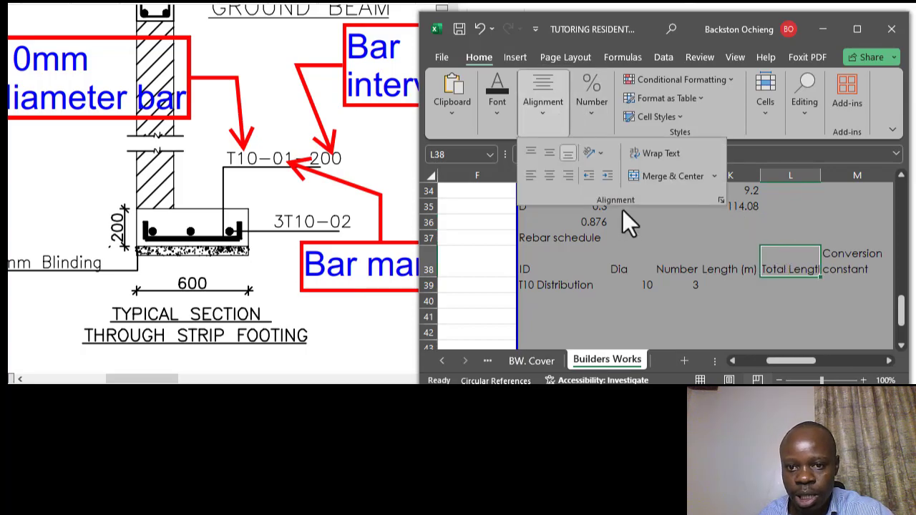
left_click(639, 159)
left_click(781, 300)
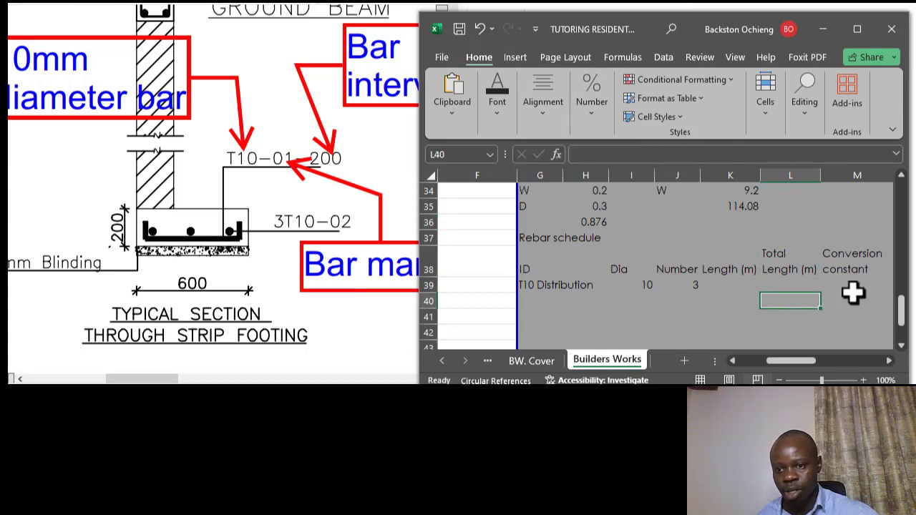
Review the rebar schedule headings through to Kgs and the diameter, number and length cells of the T10 Distribution row.
left_click(888, 361)
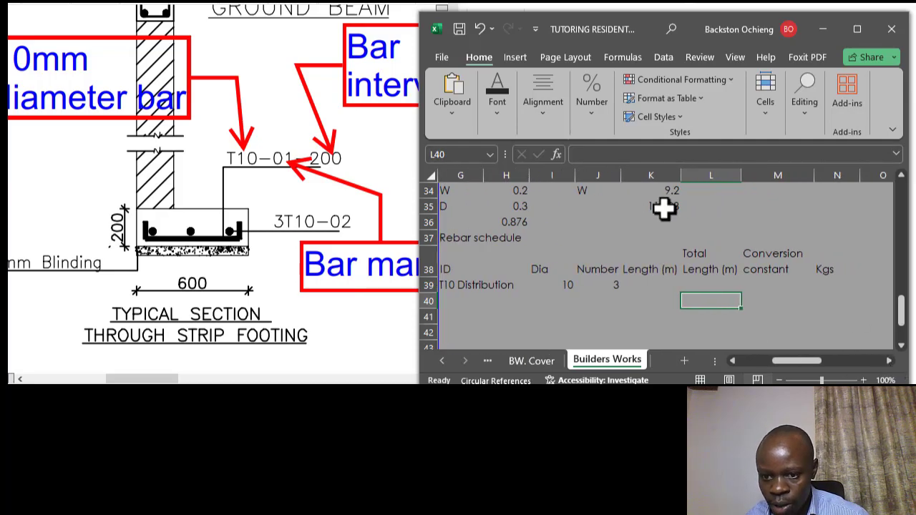
left_click(775, 265)
left_click(839, 263)
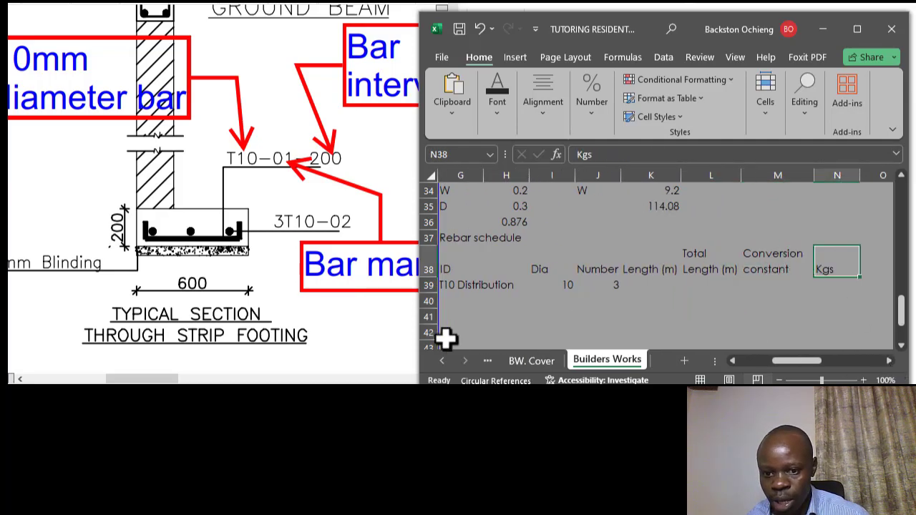
left_click(733, 360)
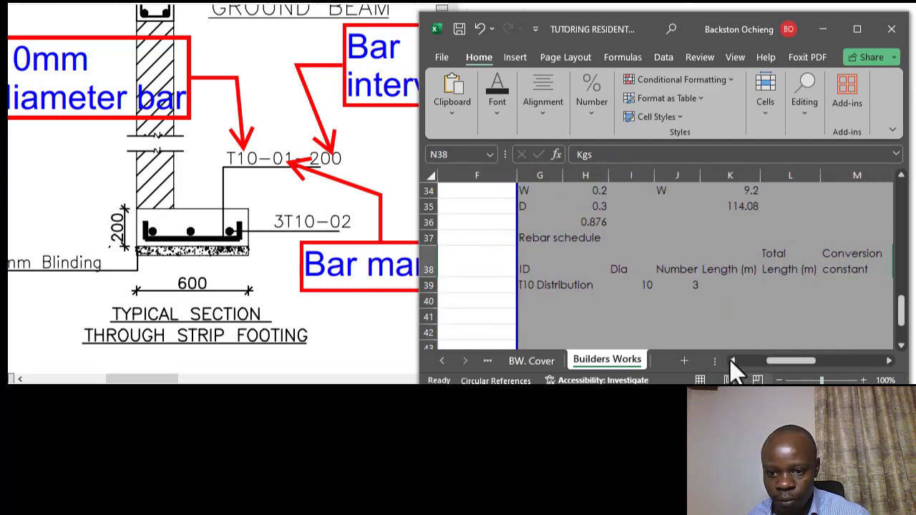
left_click(627, 272)
left_click(642, 284)
type("10")
left_click(675, 269)
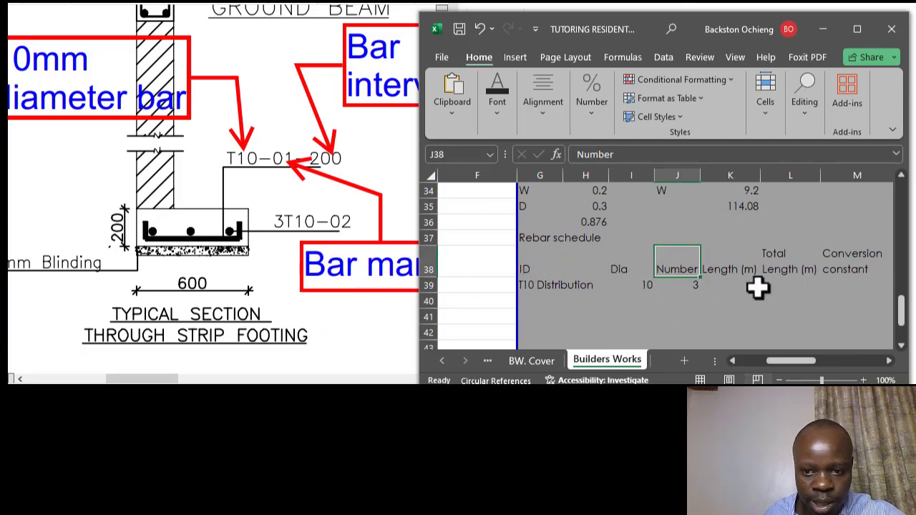
left_click(626, 284)
left_click(671, 269)
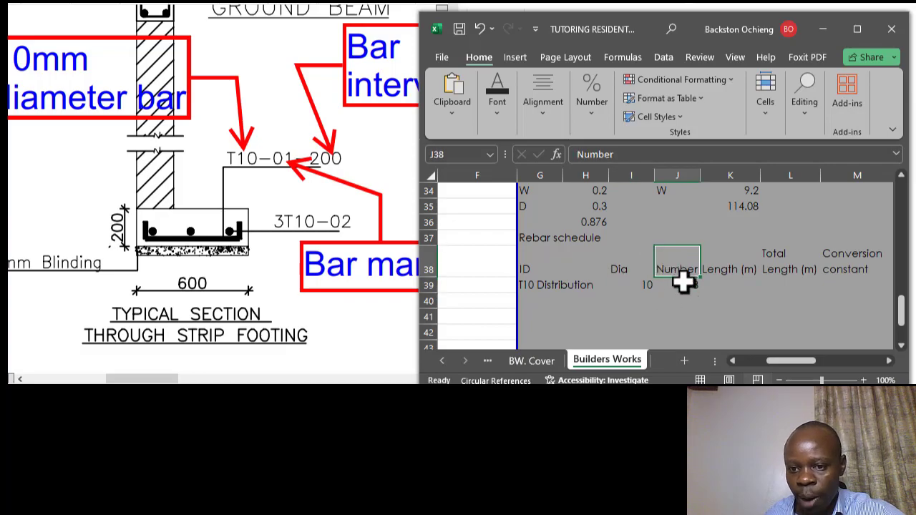
left_click(683, 286)
left_click(729, 271)
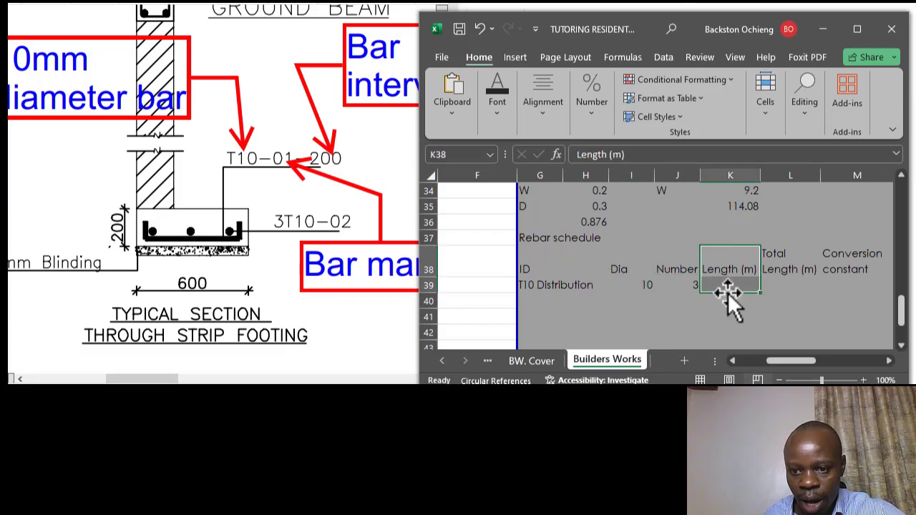
left_click(731, 285)
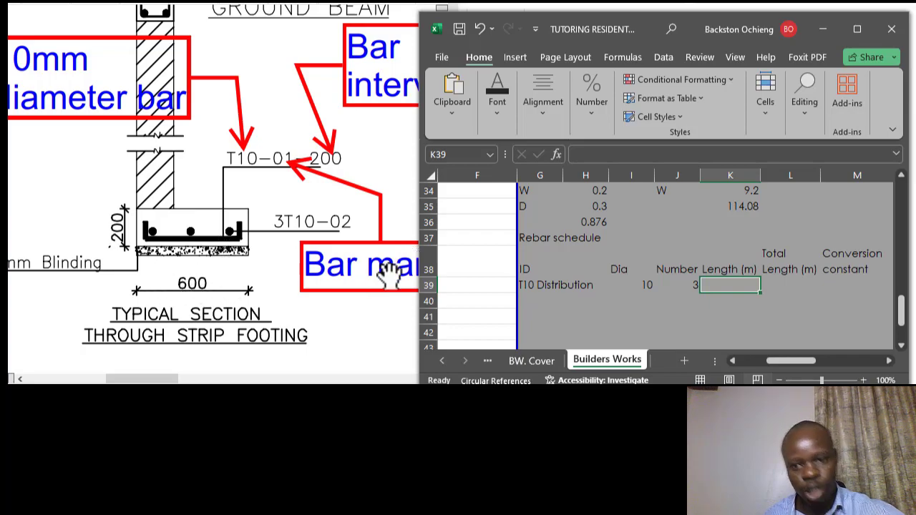
left_click(743, 267)
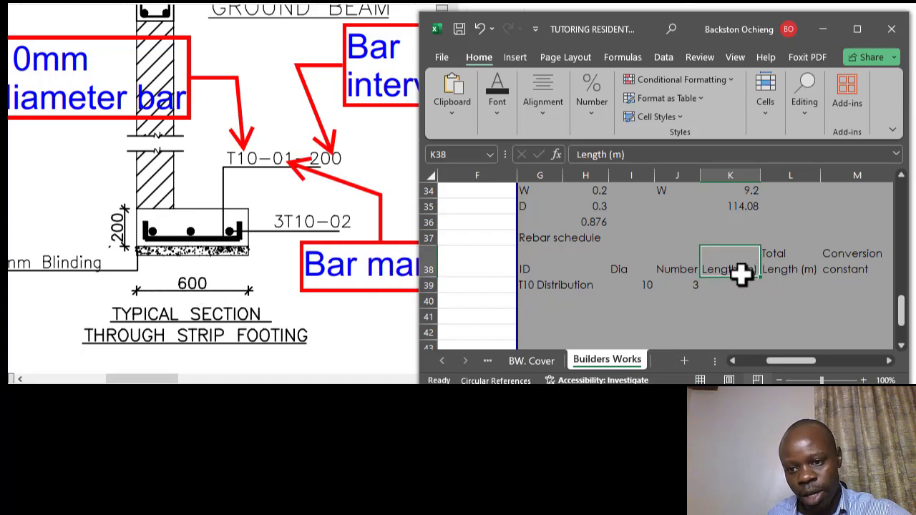
Enter the formula =I21 in K39 to link the T10 Distribution bar length to the footing length.
left_click(733, 286)
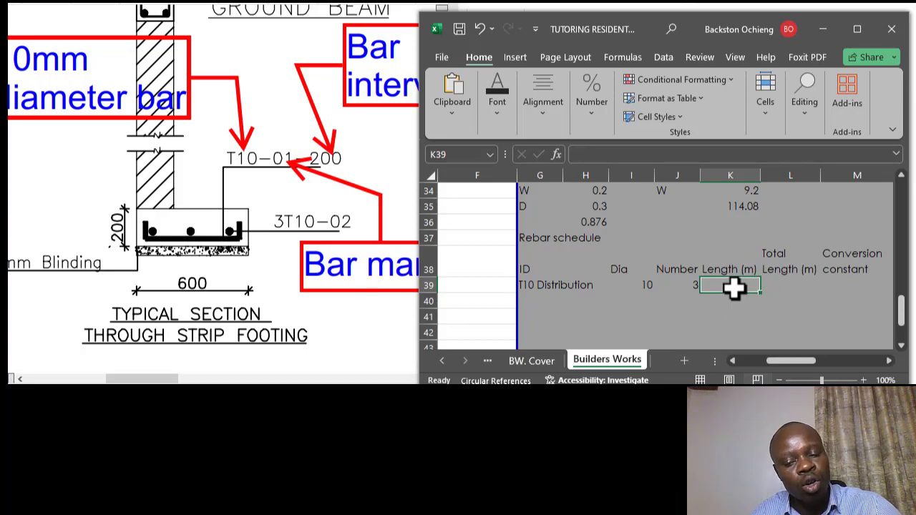
type("=")
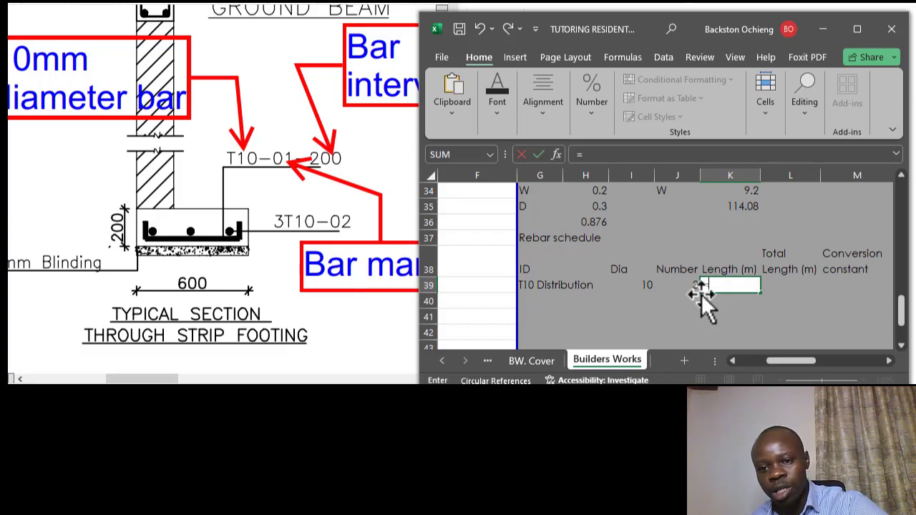
scroll(652, 269, "up", 4)
scroll(665, 266, "up", 2)
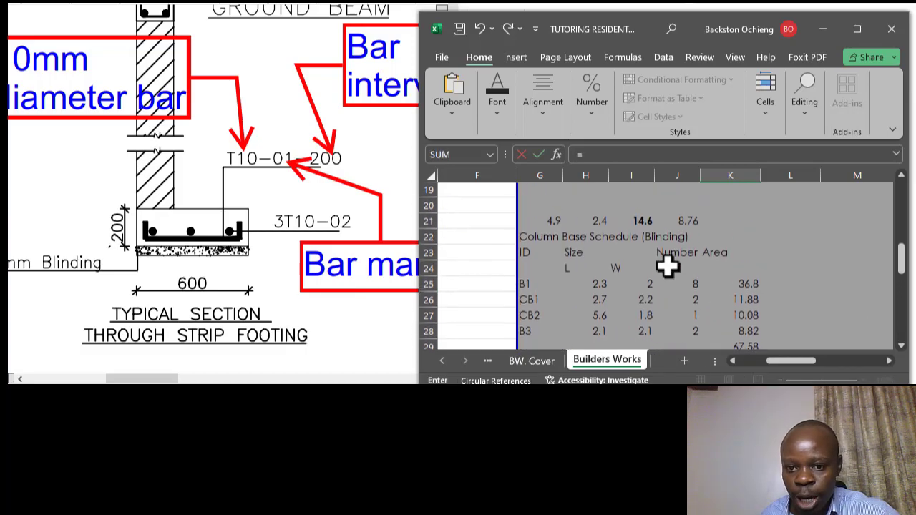
mouse_move(776, 359)
left_mouse_down()
mouse_move(751, 359)
mouse_move(769, 359)
left_mouse_up()
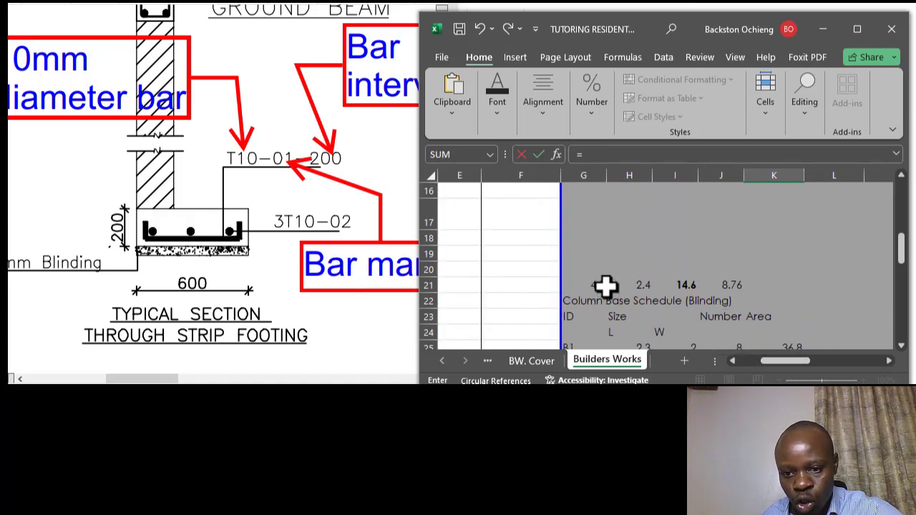
left_click(677, 287)
key("Return")
scroll(669, 286, "down", 6)
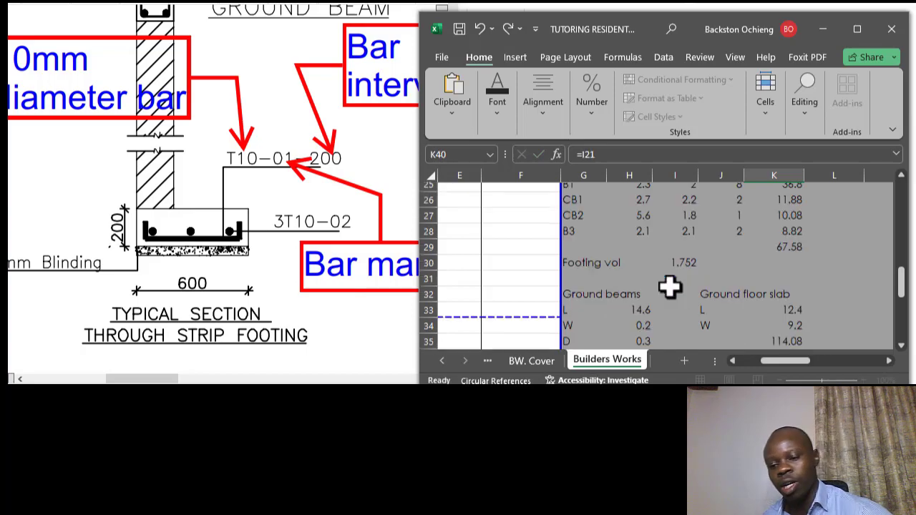
left_click(783, 271)
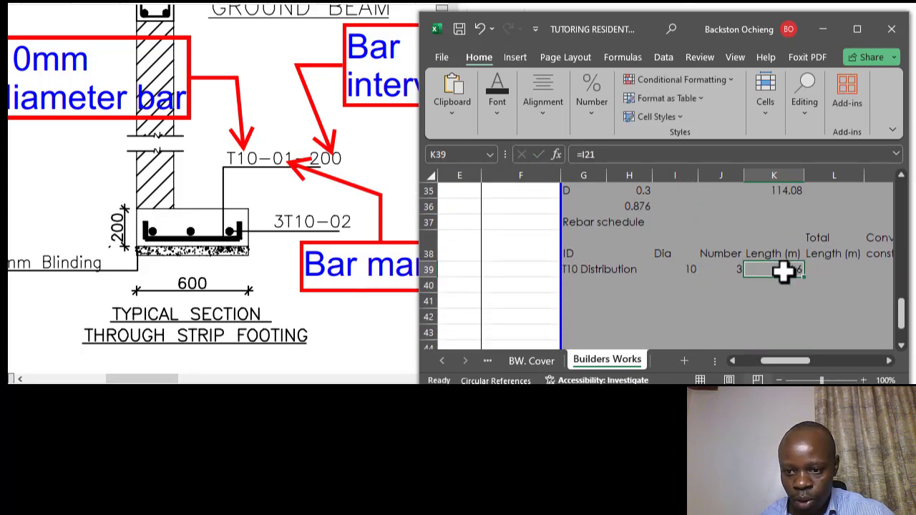
left_click(789, 287)
left_click(791, 270)
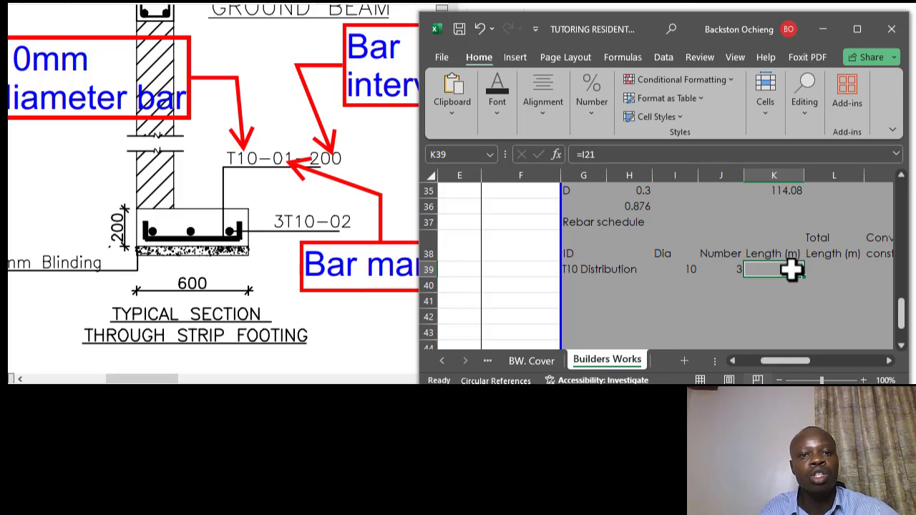
Extend the T10 Distribution length formula in K39 to =I21*1.2 and check the cell.
left_click(786, 252)
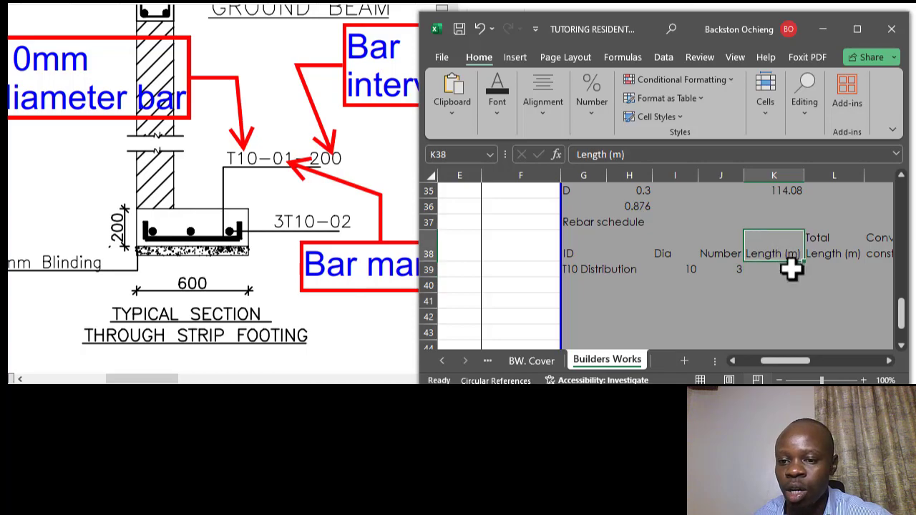
left_click(791, 268)
left_click(607, 155)
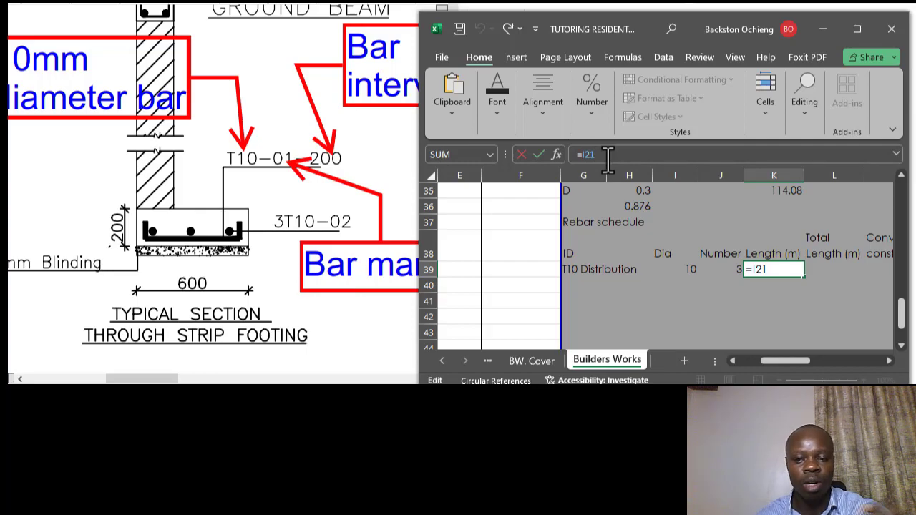
type("*")
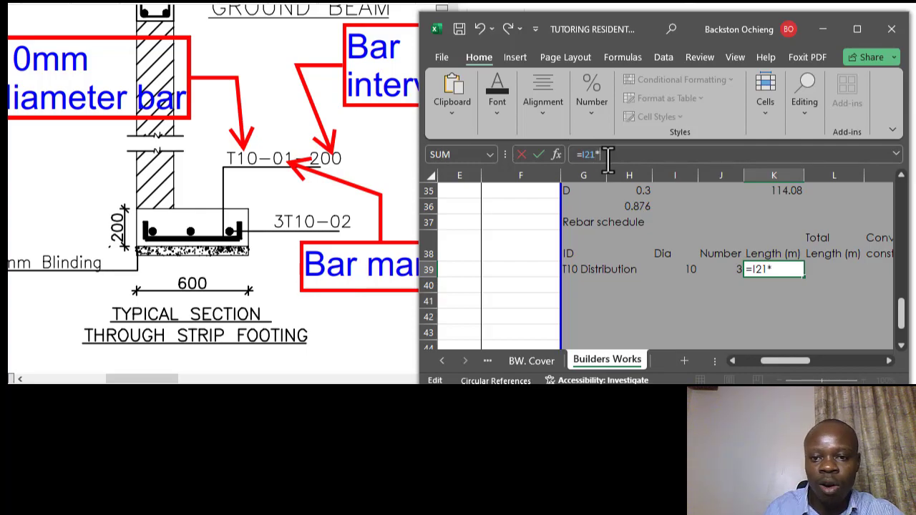
type("1")
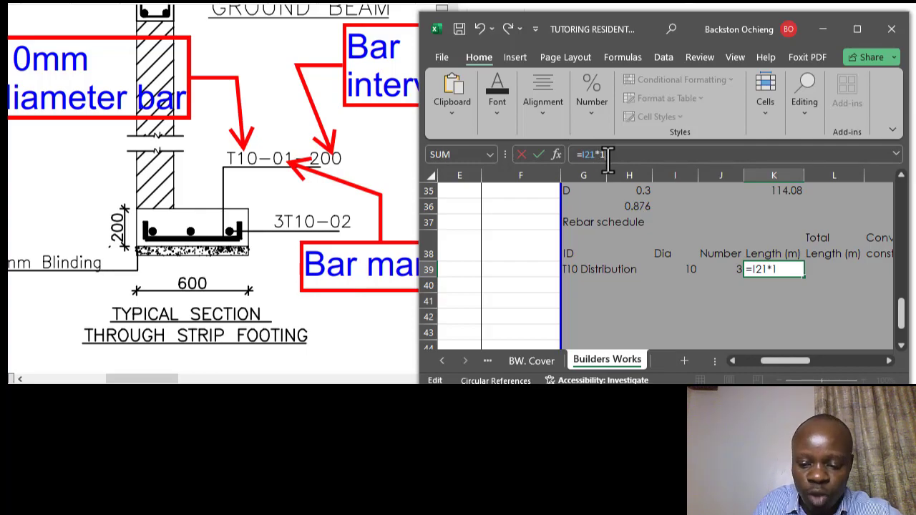
type(".2")
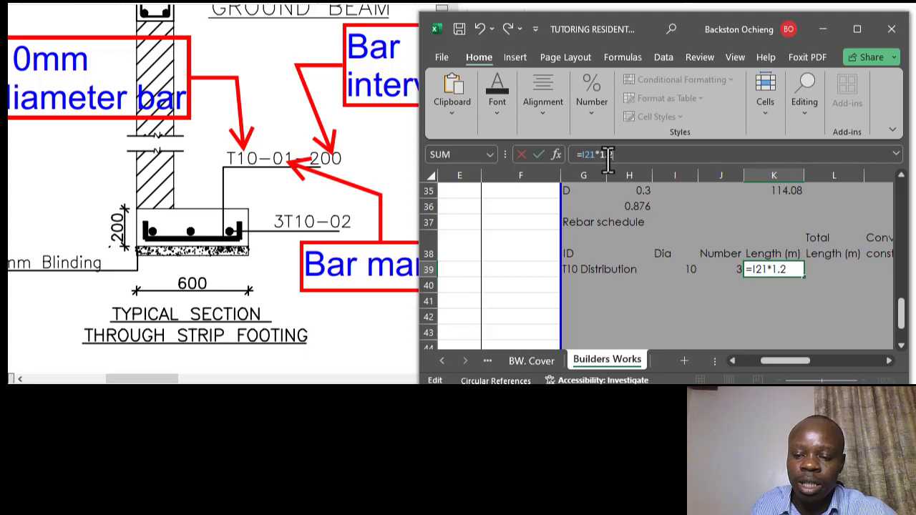
key("Return")
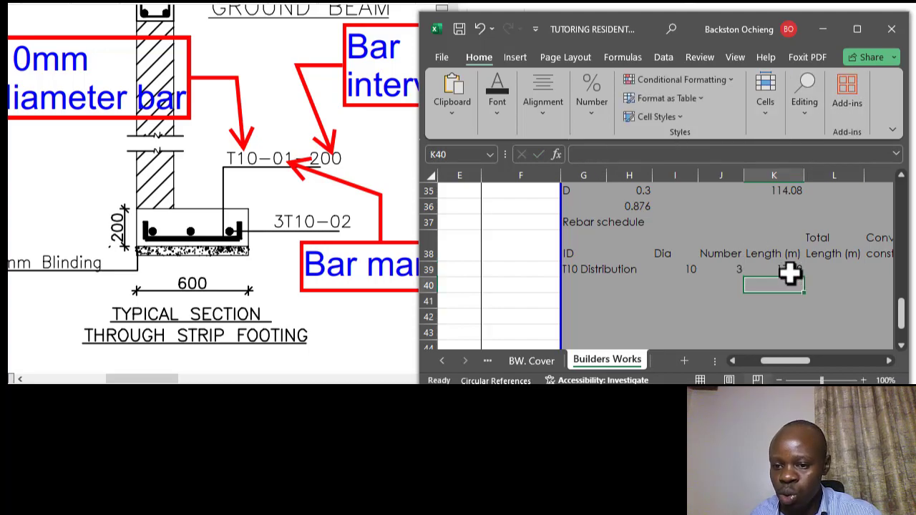
left_click(791, 272)
left_click(785, 286)
left_click(787, 270)
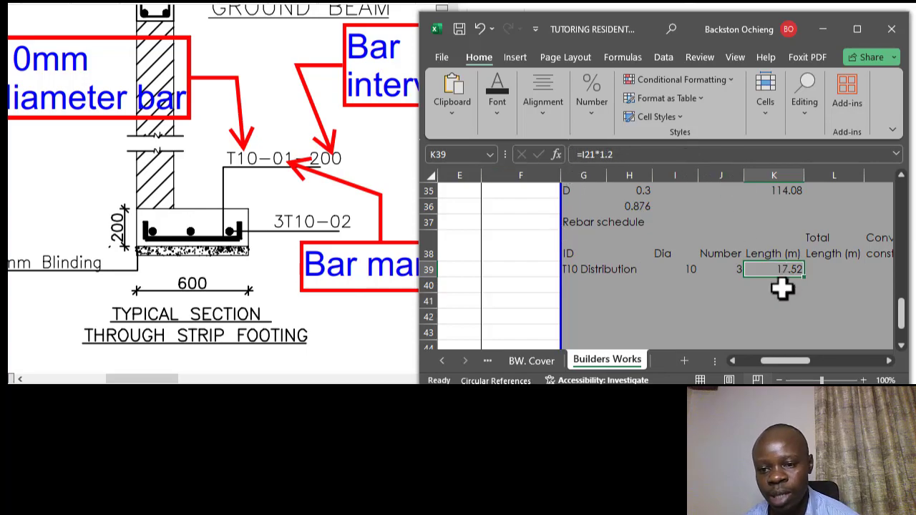
Calculate the T10 Distribution total length in L39 with the formula =J39*K39.
left_click(821, 269)
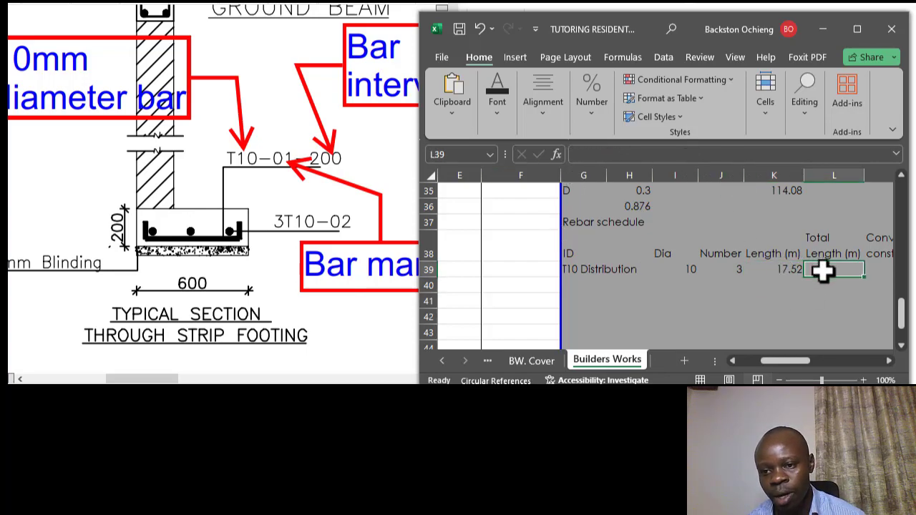
type("=")
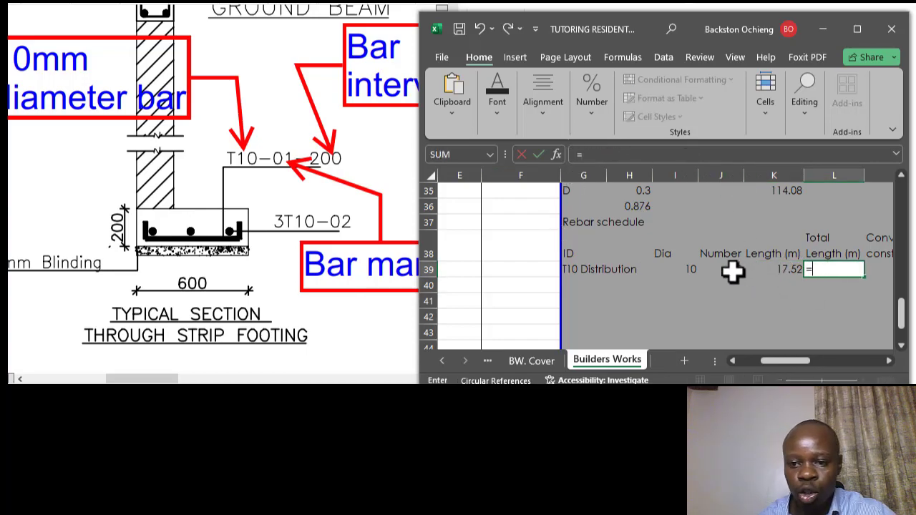
left_click(733, 271)
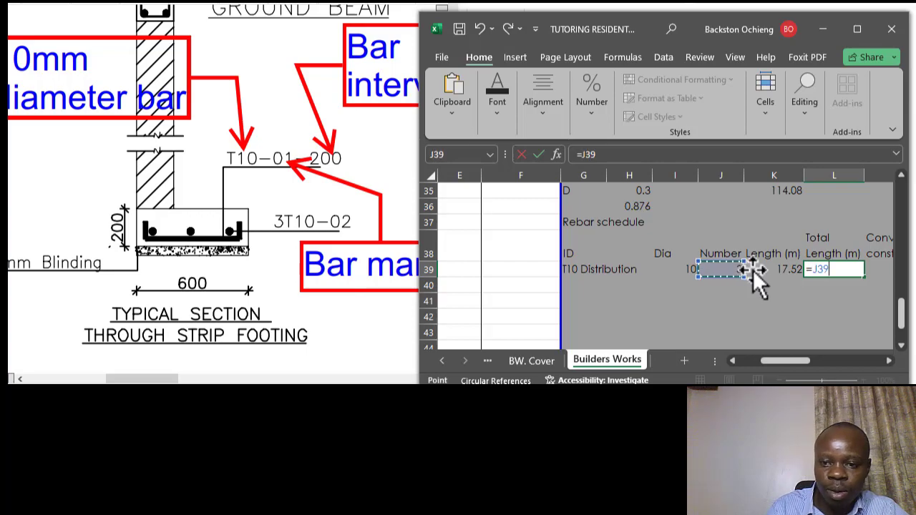
type("*")
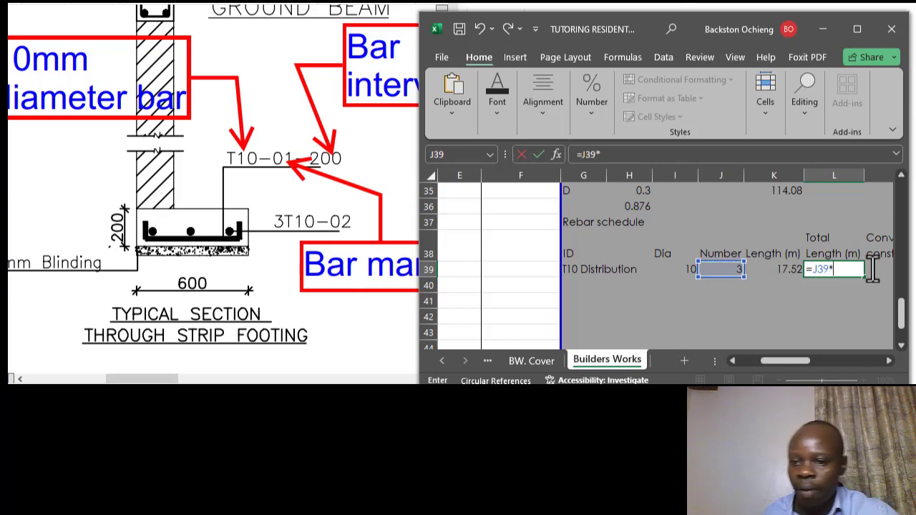
left_click(788, 270)
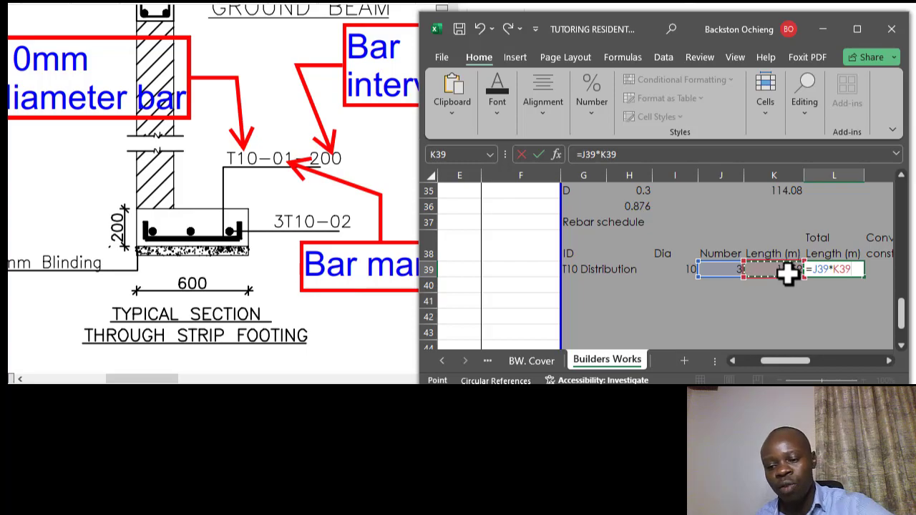
key("Return")
Replace the T10 Distribution total length formula in L39 with =K39*J39 and check the cell.
left_click(824, 267)
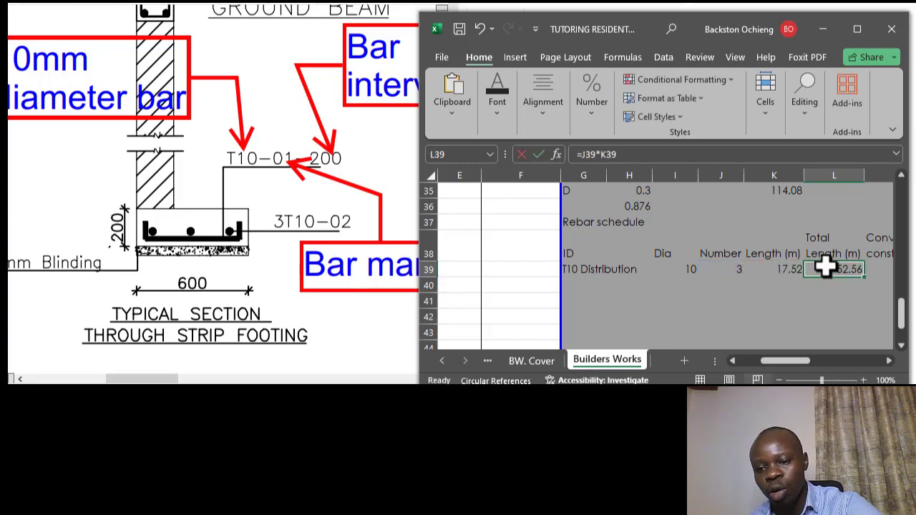
type("=")
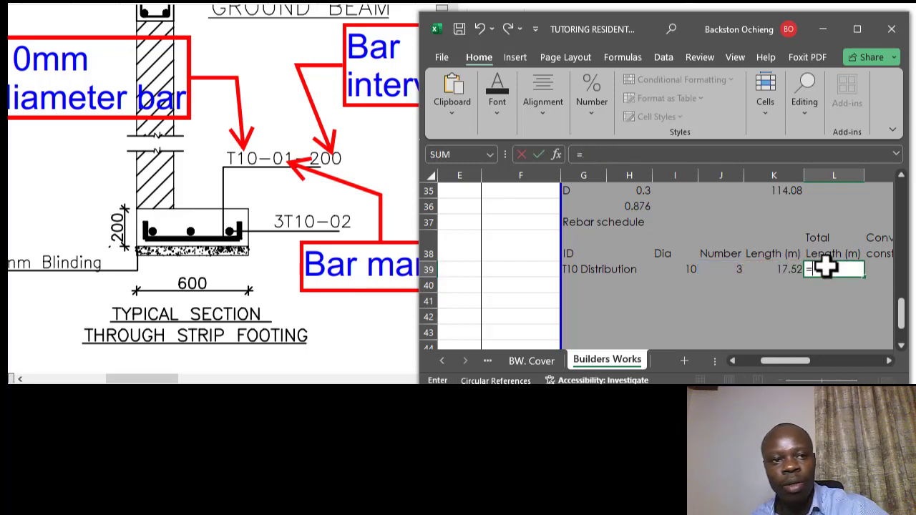
left_click(785, 269)
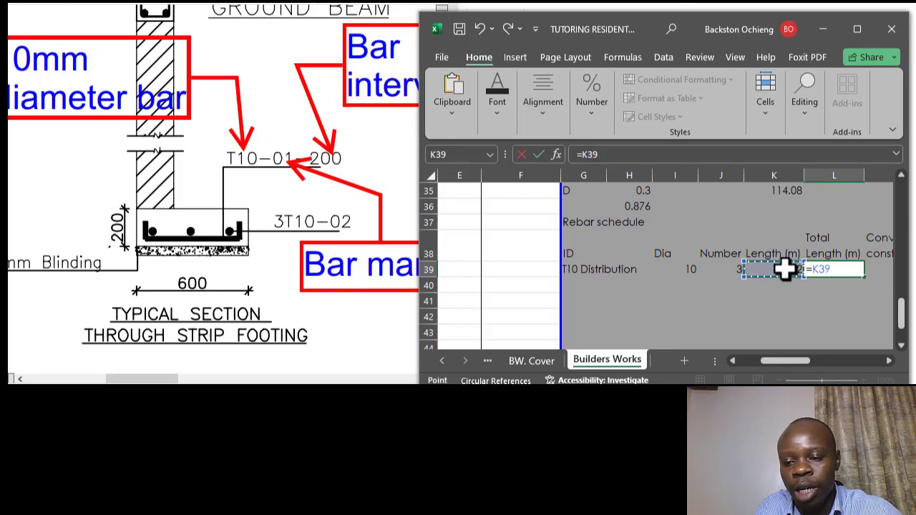
type("*")
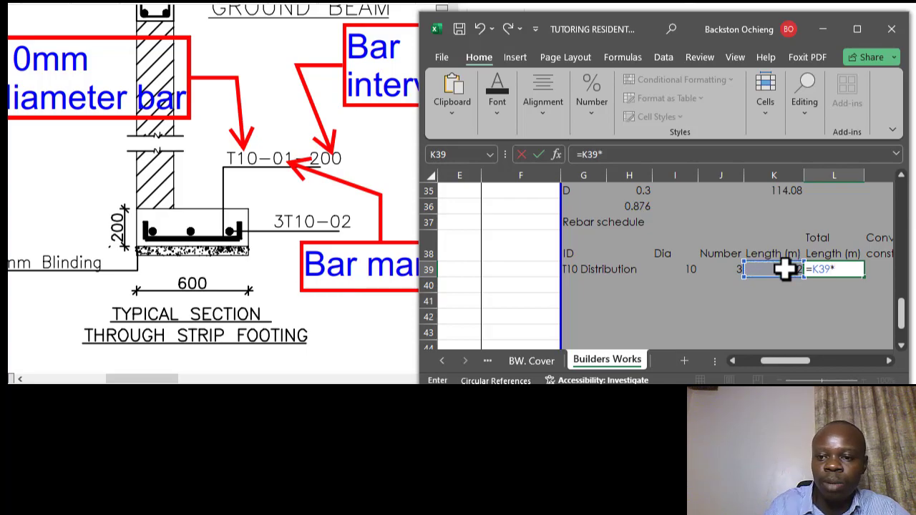
left_click(721, 271)
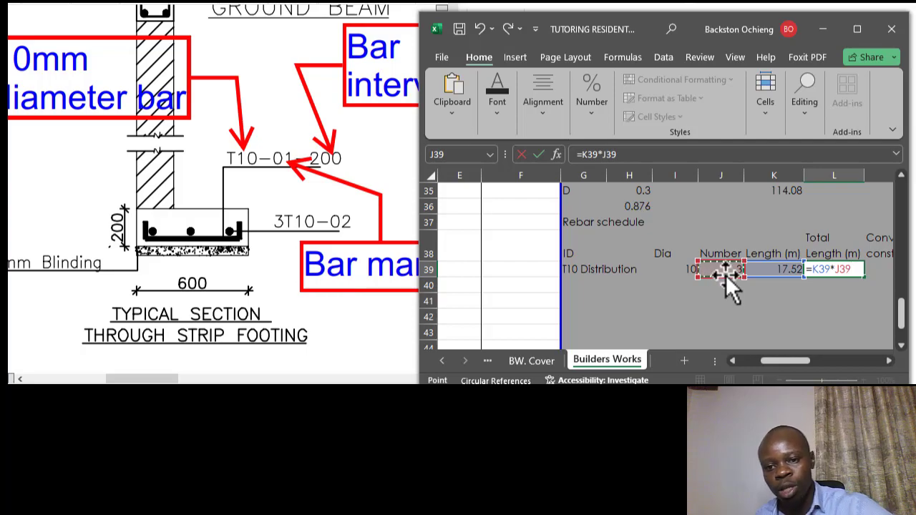
key("Return")
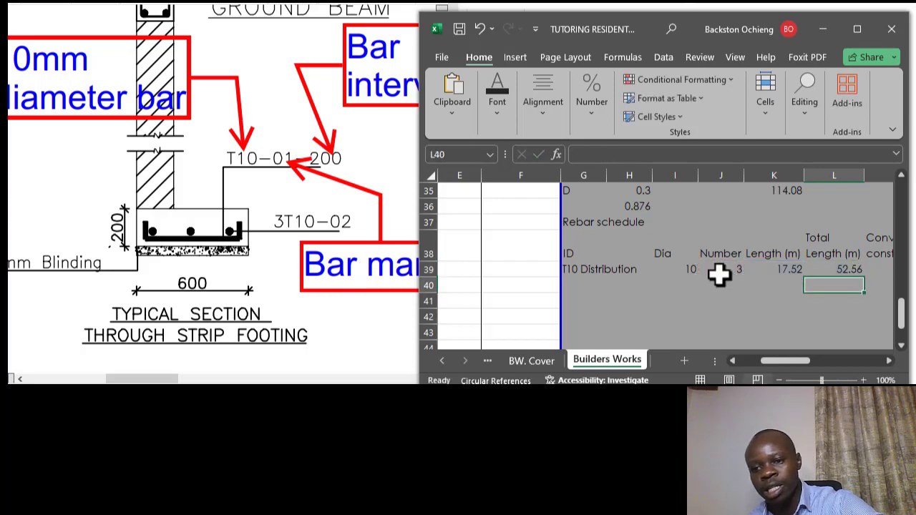
left_click(843, 266)
Enter 162 in M39 as the conversion constant for the T10 Distribution bars.
left_click(889, 361)
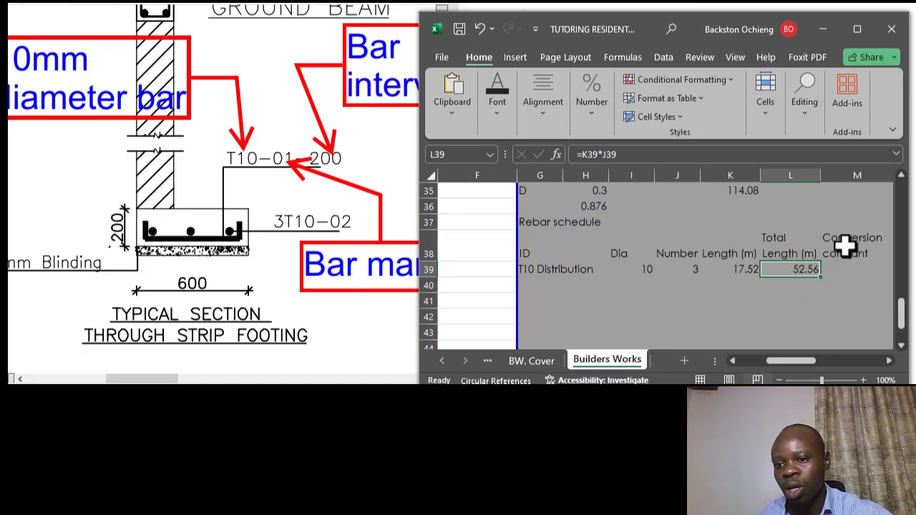
left_click(848, 247)
left_click(889, 361)
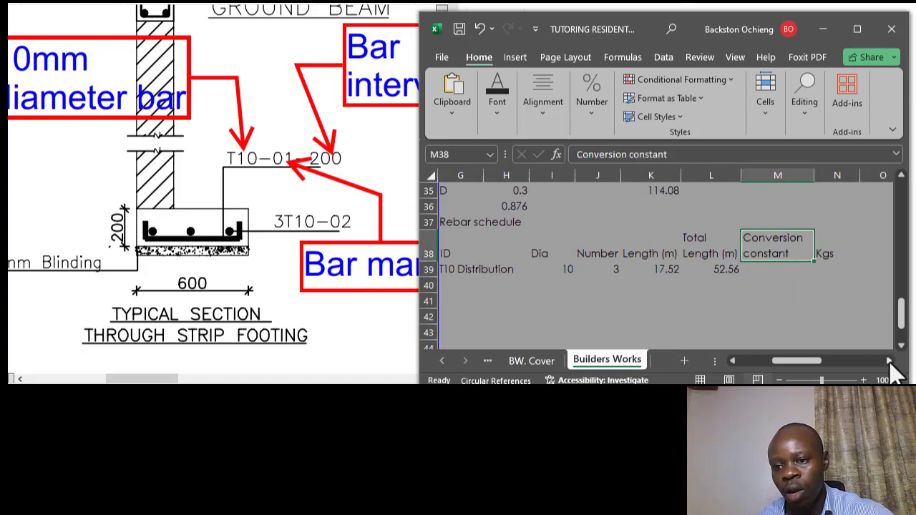
left_click(778, 273)
left_click(791, 298)
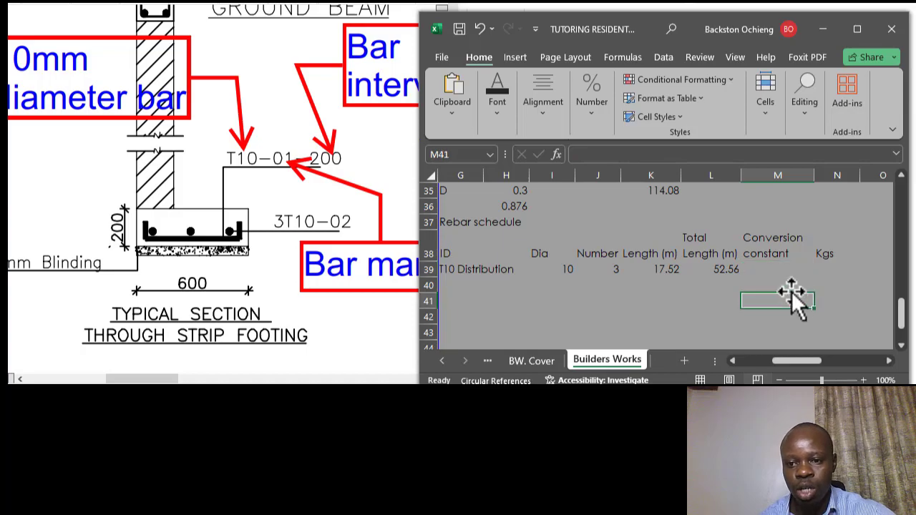
left_click(785, 271)
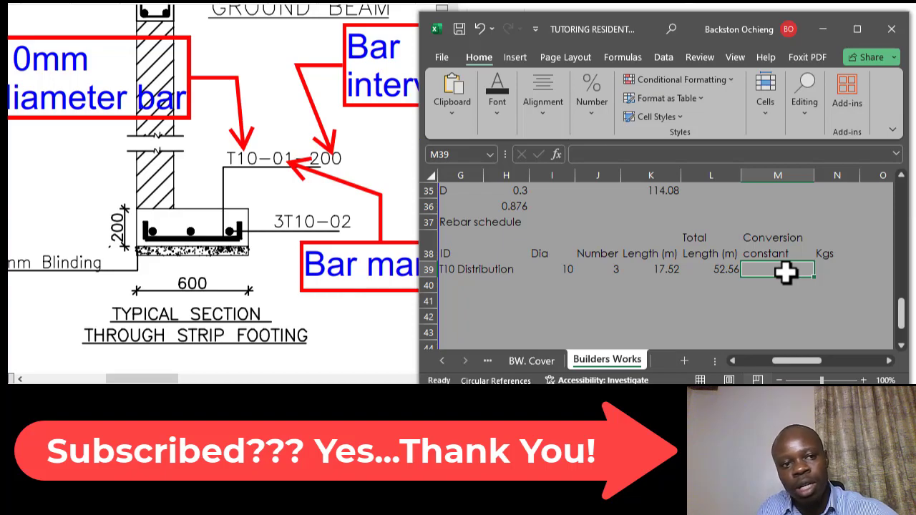
type("162")
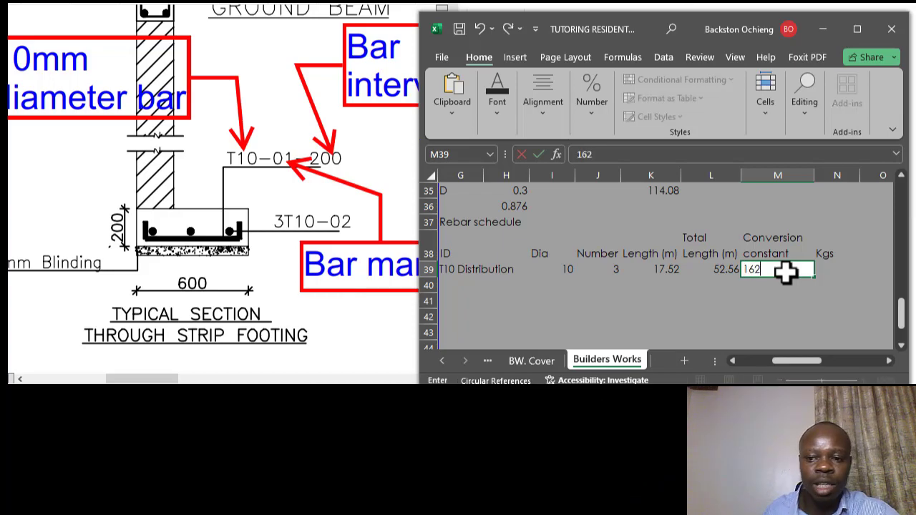
key("Return")
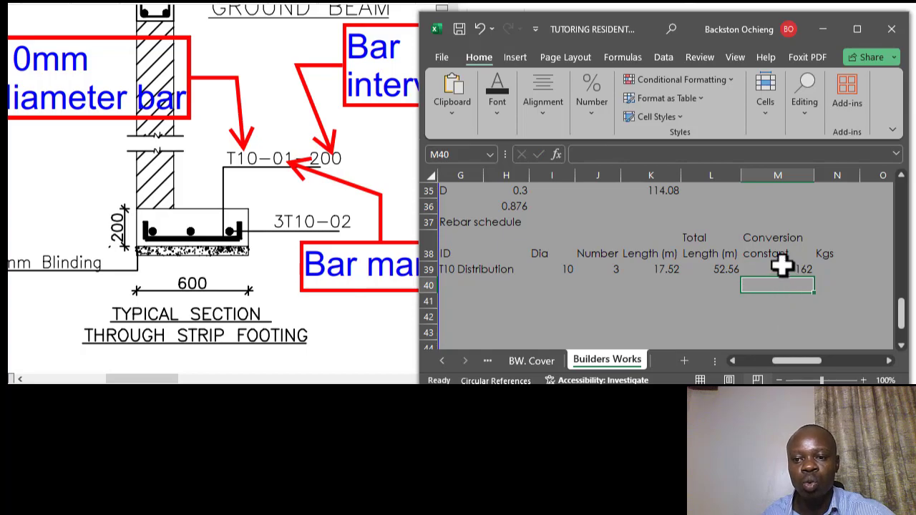
Review the Conversion constant heading in M38 and the value below it in M39.
left_click(781, 267)
left_click(792, 283)
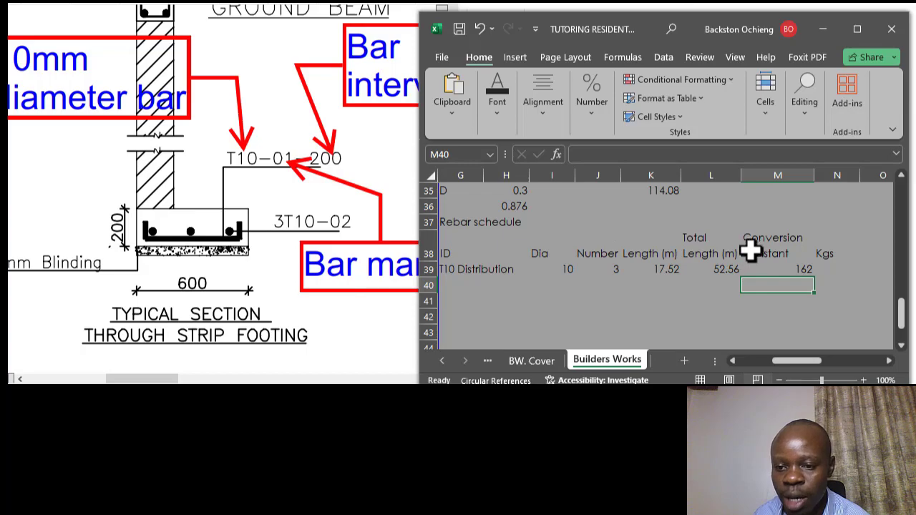
left_click(755, 251)
left_click(789, 269)
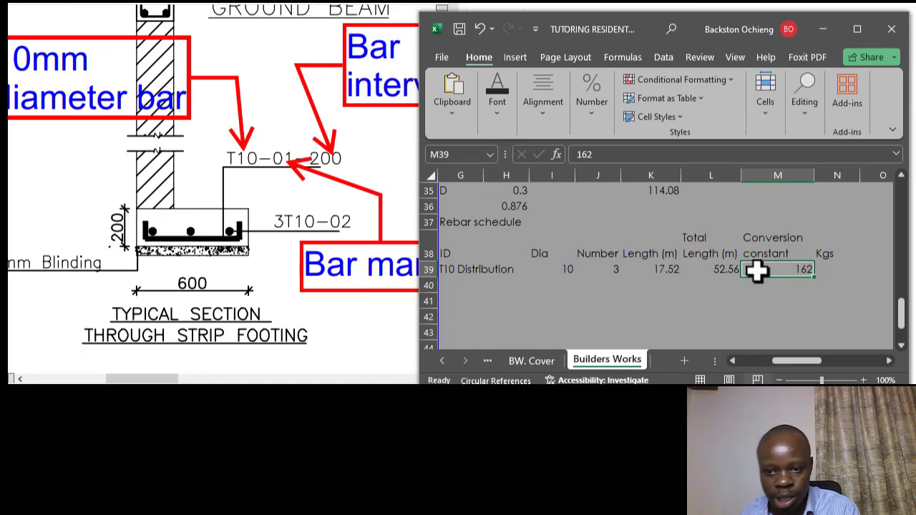
left_click(758, 245)
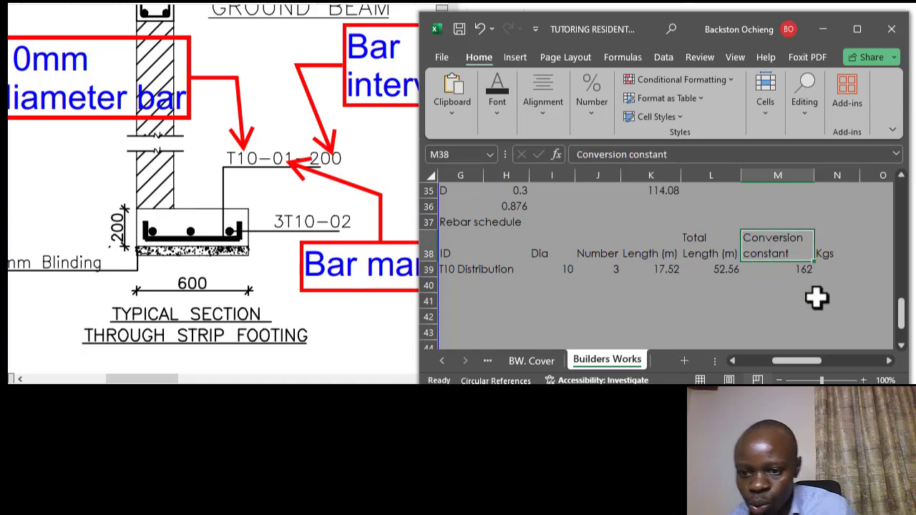
left_click(786, 269)
left_click(792, 236)
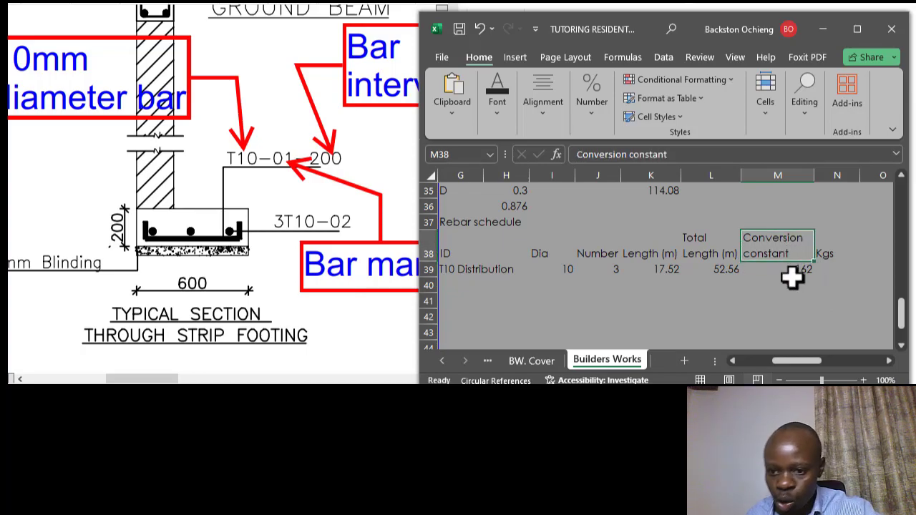
left_click(792, 272)
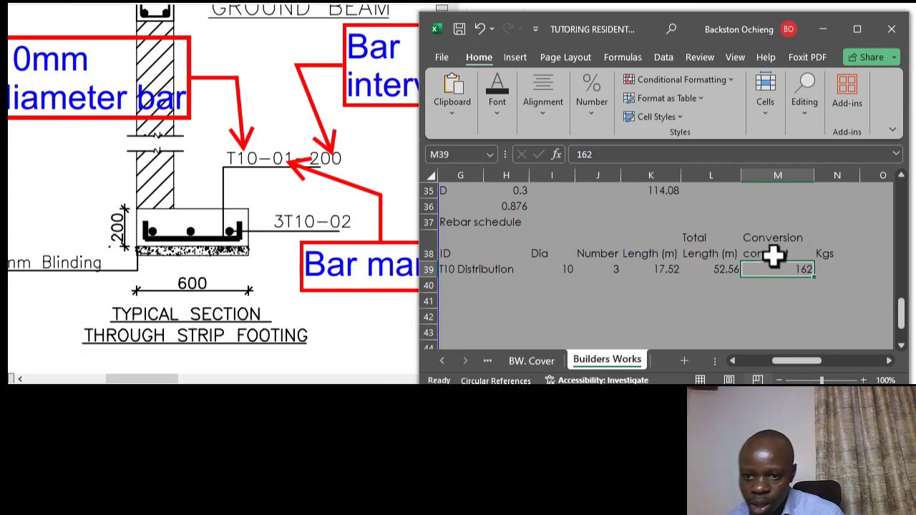
left_click(780, 246)
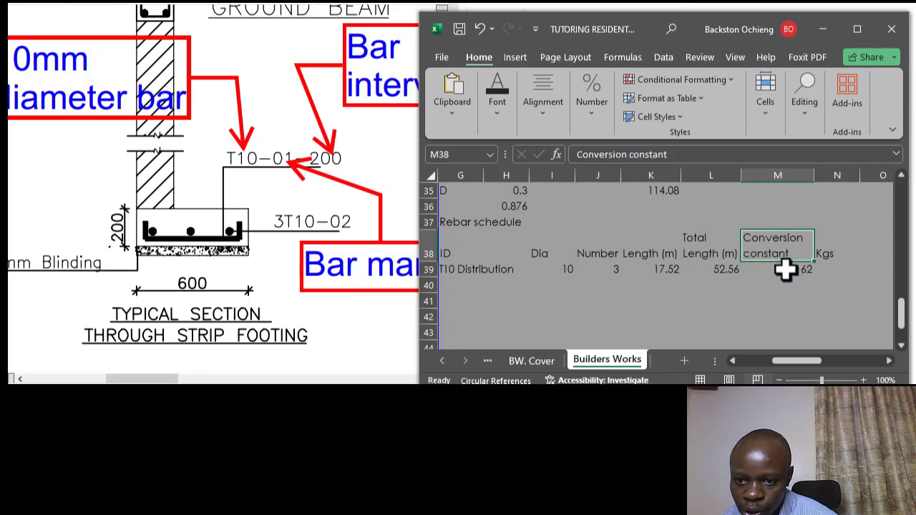
left_click(785, 269)
Rename the heading in M38 as "Length Conversion constant" and check the cell.
left_click(775, 255)
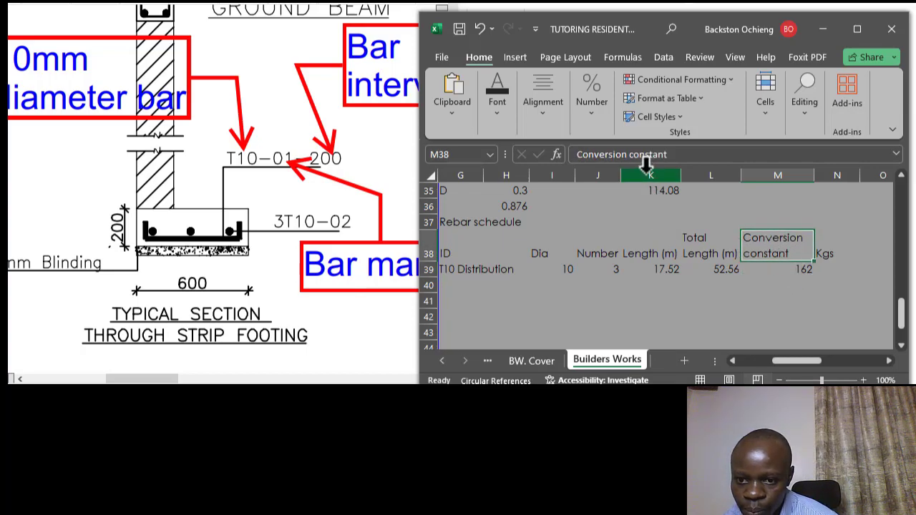
left_click(580, 154)
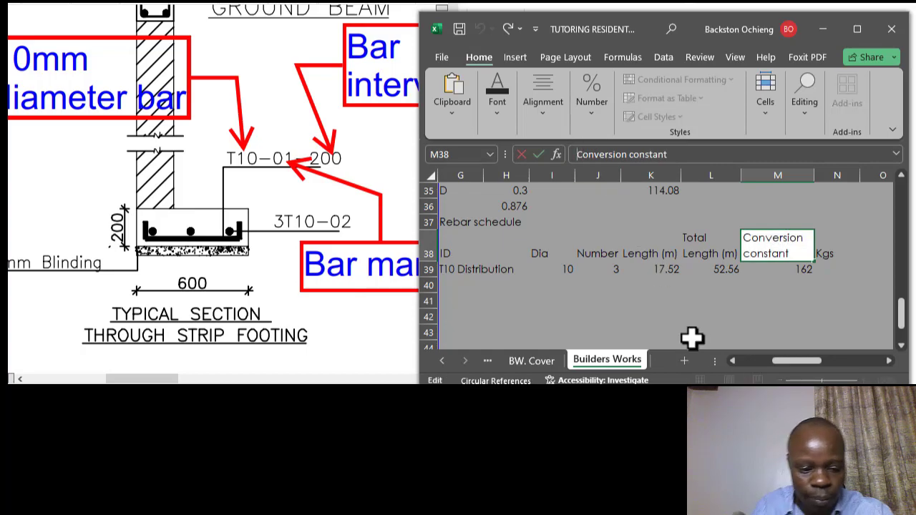
type("Length")
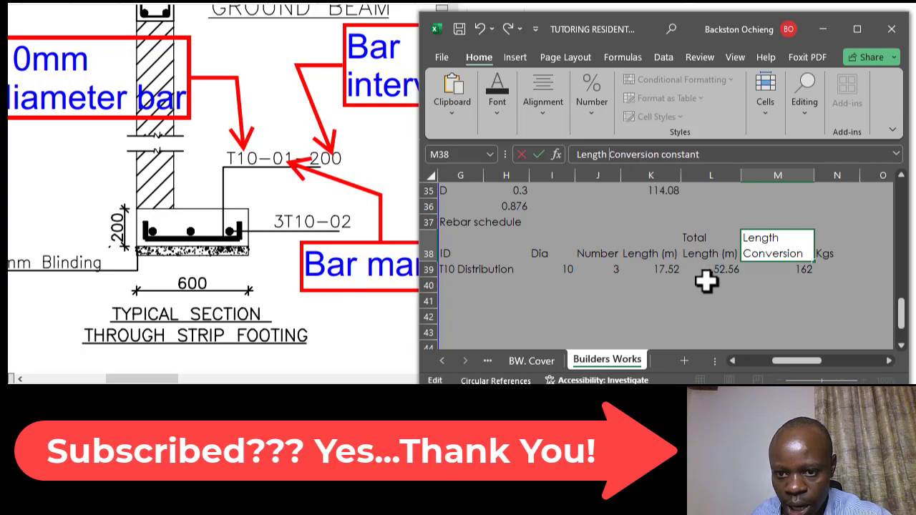
key("Return")
left_click(754, 256)
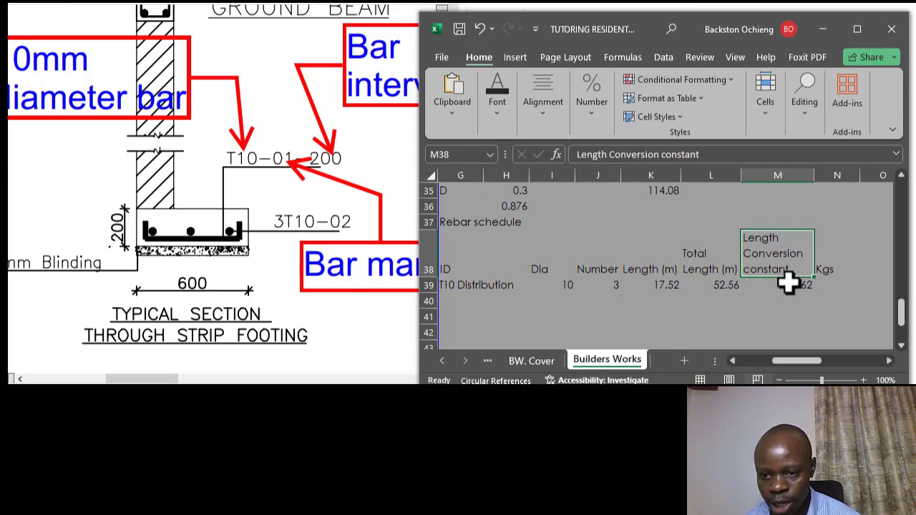
Calculate the T10 Distribution weight in kilograms in N39 with the formula =I39*I39*L39/M39.
left_click(795, 284)
left_click(829, 285)
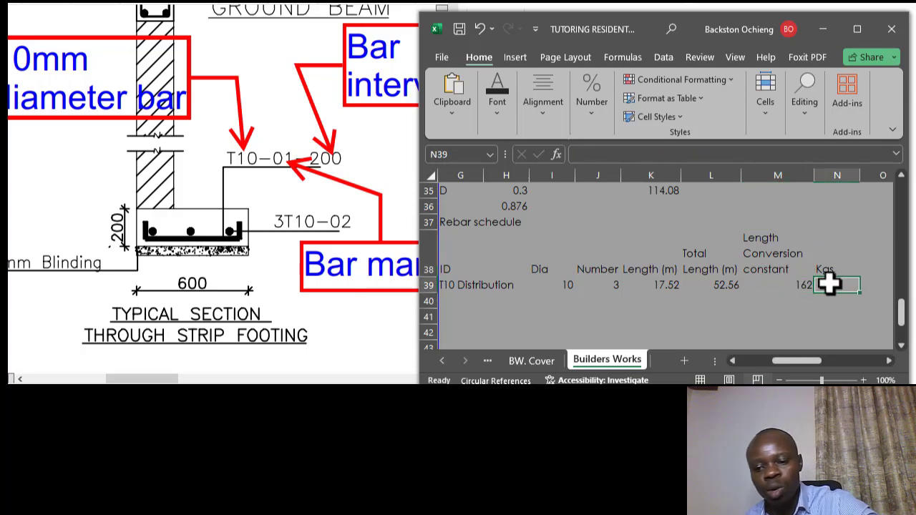
type("=")
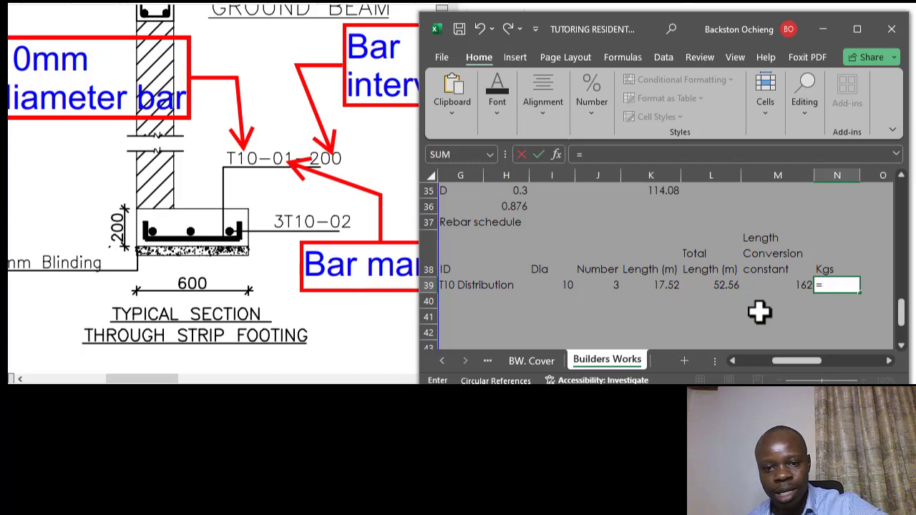
left_click(552, 284)
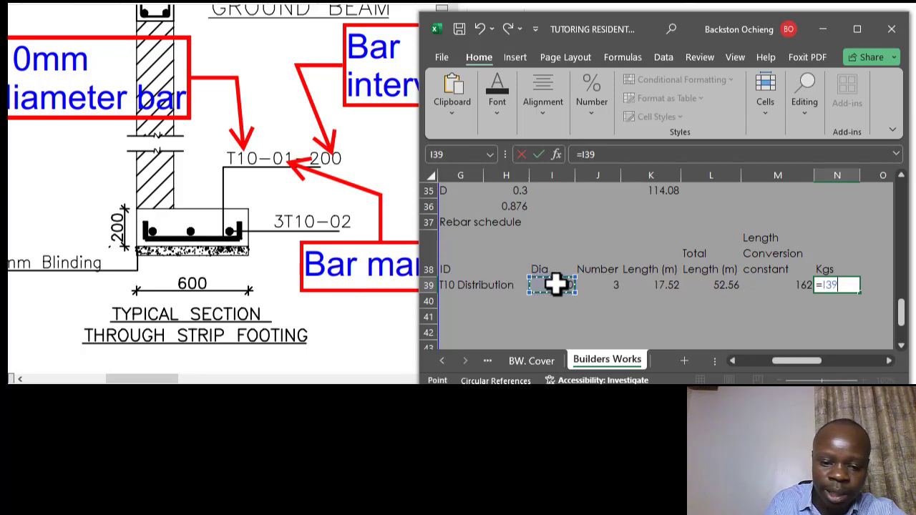
type("*")
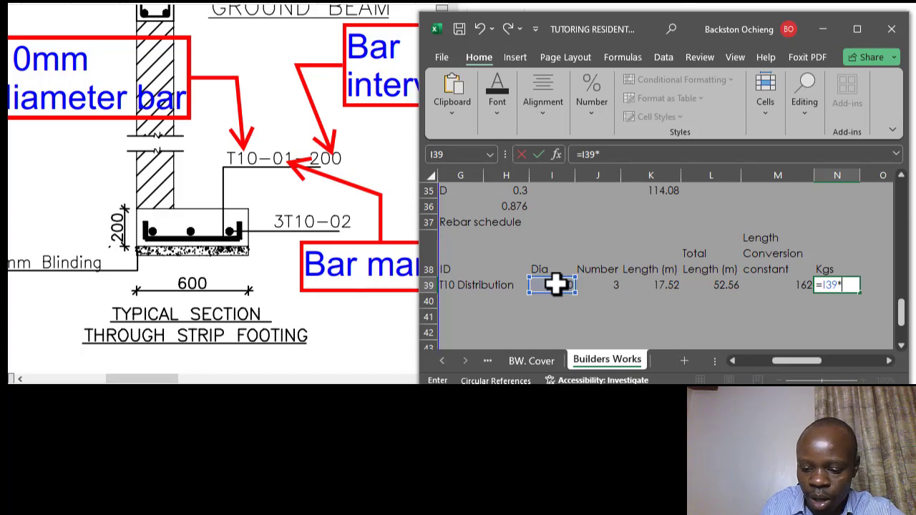
left_click(553, 285)
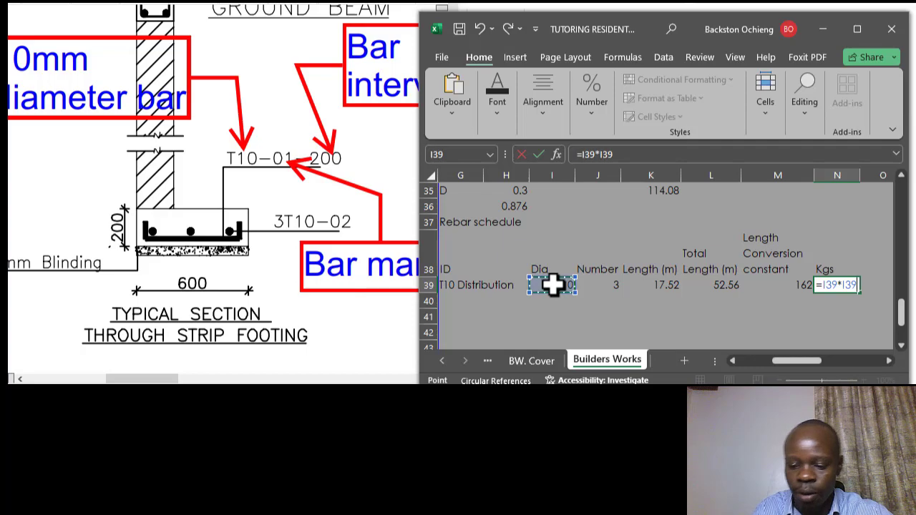
type("*")
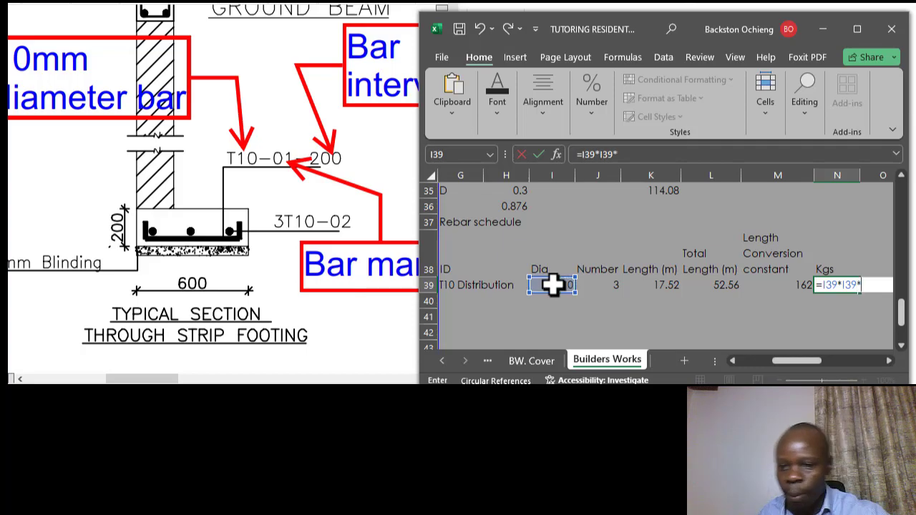
left_click(714, 285)
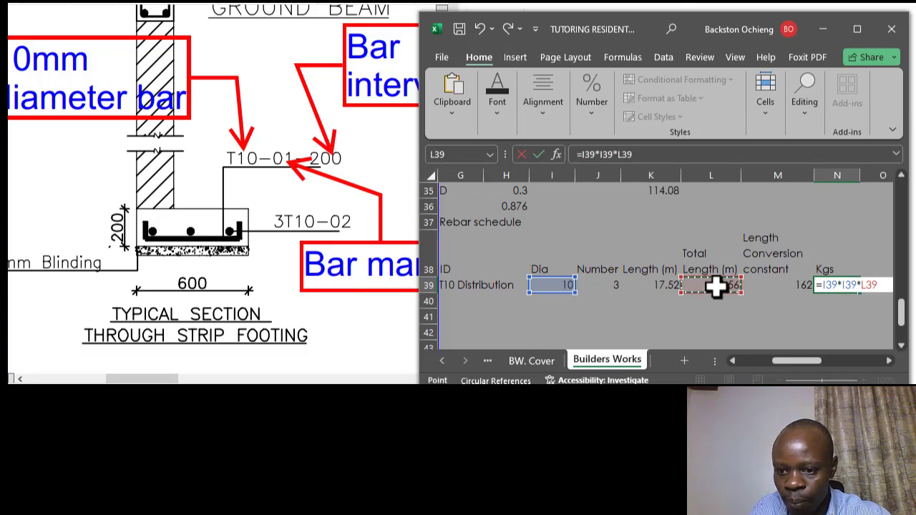
type("/")
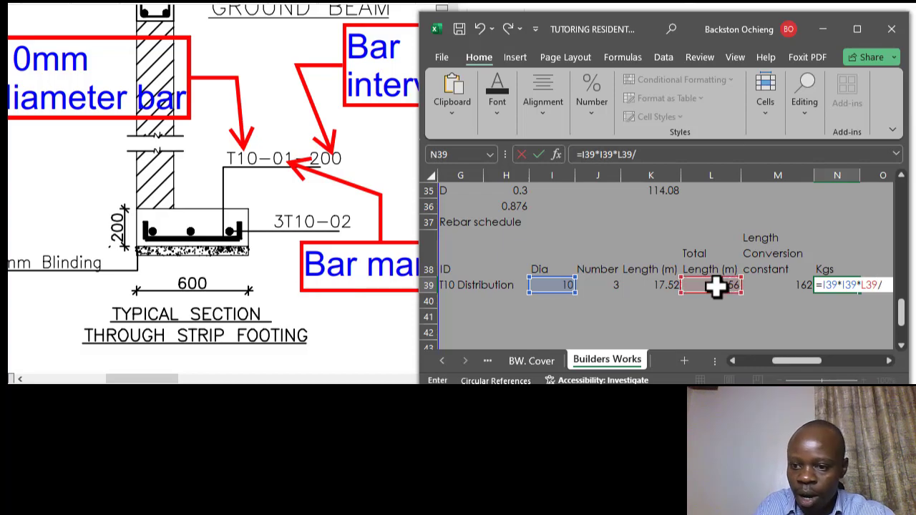
left_click(787, 287)
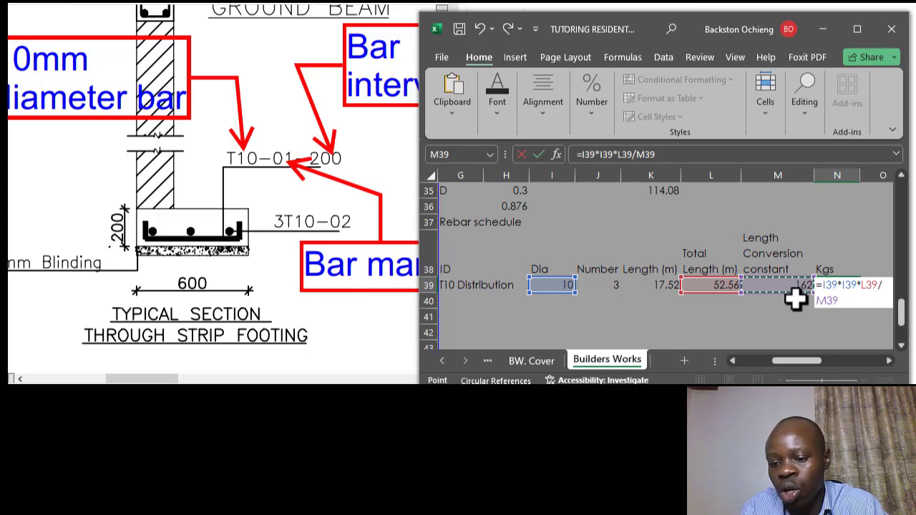
key("Return")
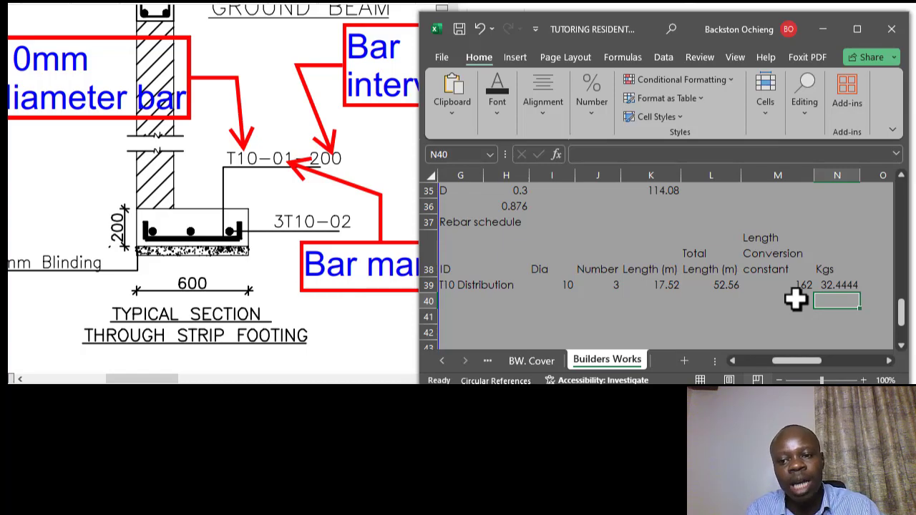
Review the Kgs heading in N38 and the weight formula in N39 below it.
left_click(834, 270)
left_click(827, 285)
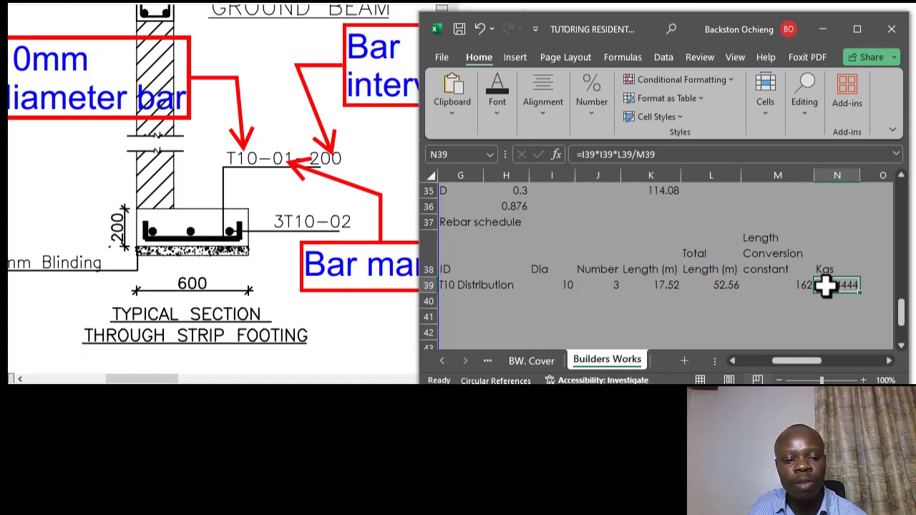
left_click(826, 266)
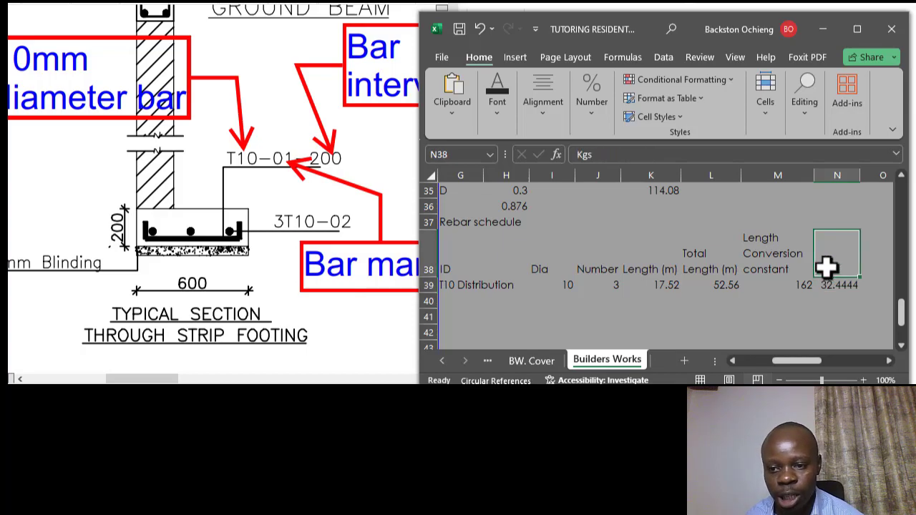
left_click(840, 286)
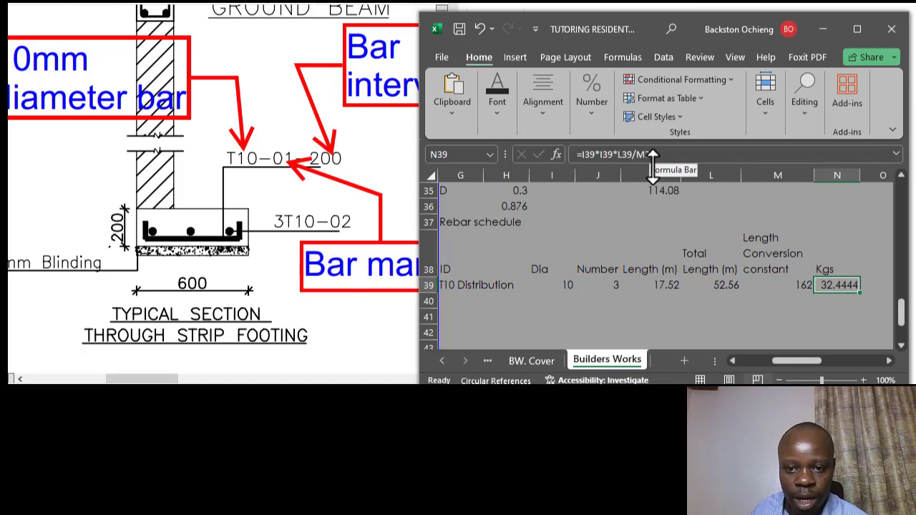
left_click(614, 155)
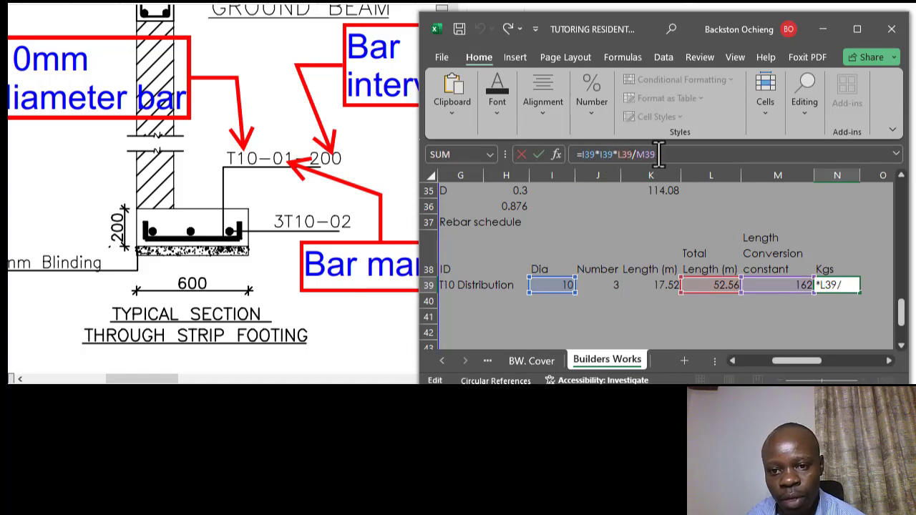
left_click(851, 257)
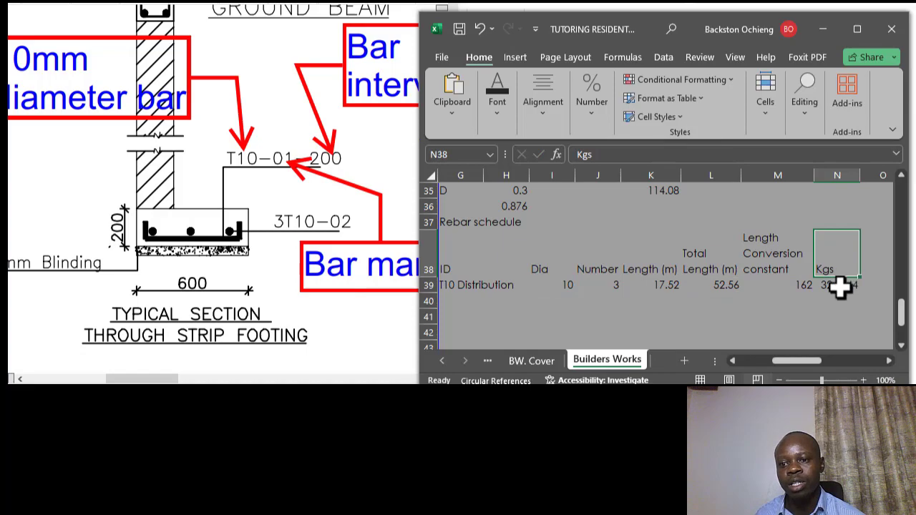
left_click(841, 286)
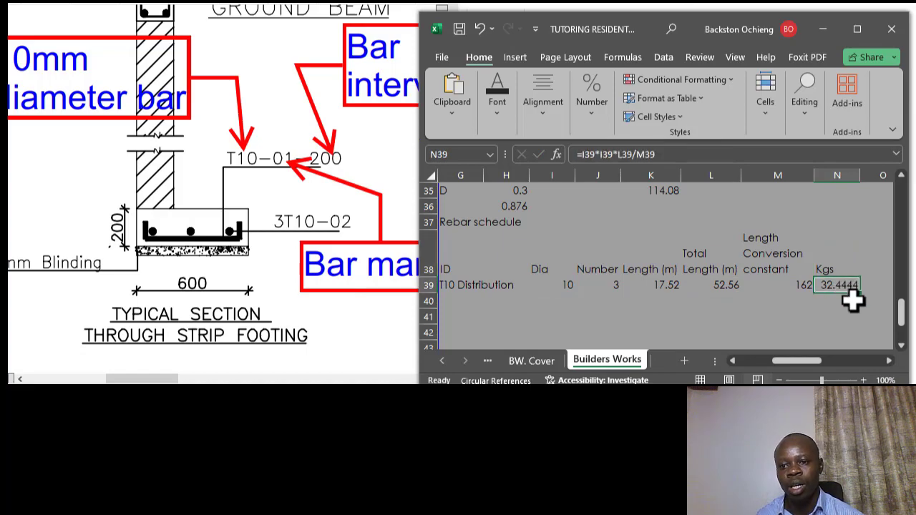
Calculate the unit weight of the T10 bar in M40 with the formula =I39*I39/M39.
left_click(845, 301)
left_click(794, 306)
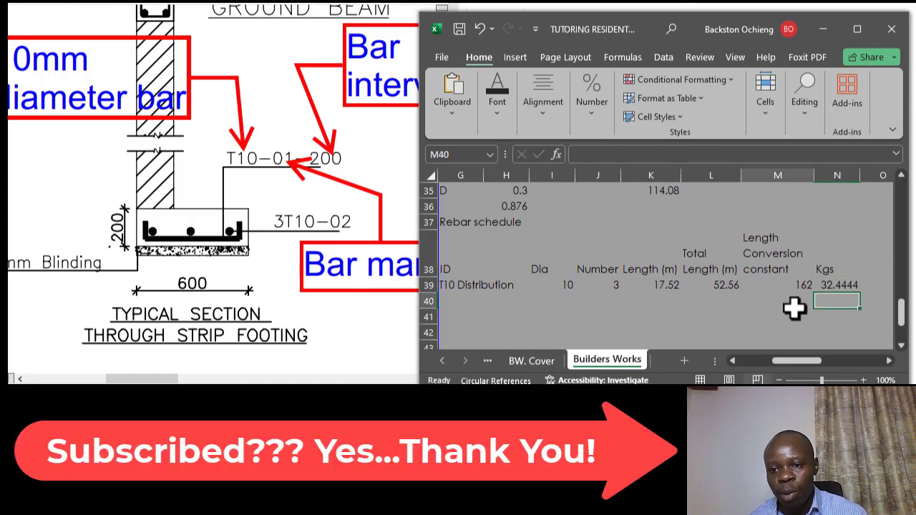
type("=")
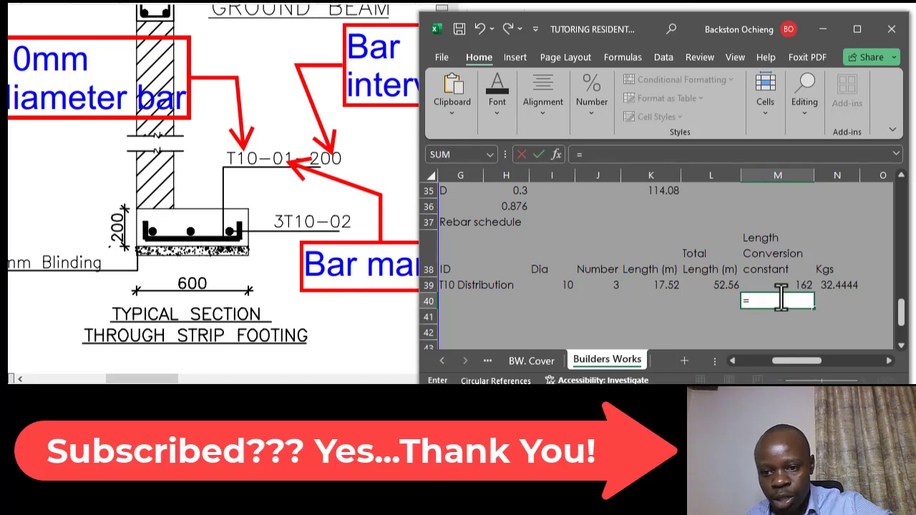
left_click(567, 286)
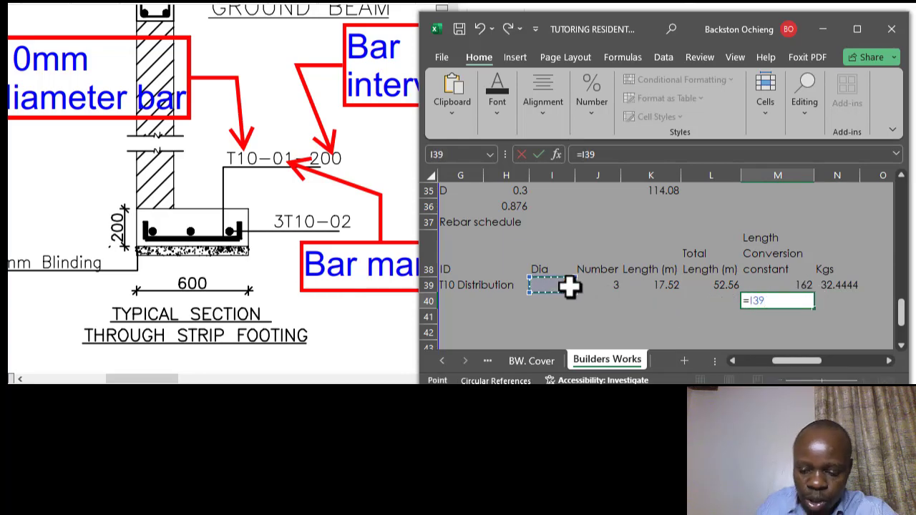
type("*")
left_click(562, 282)
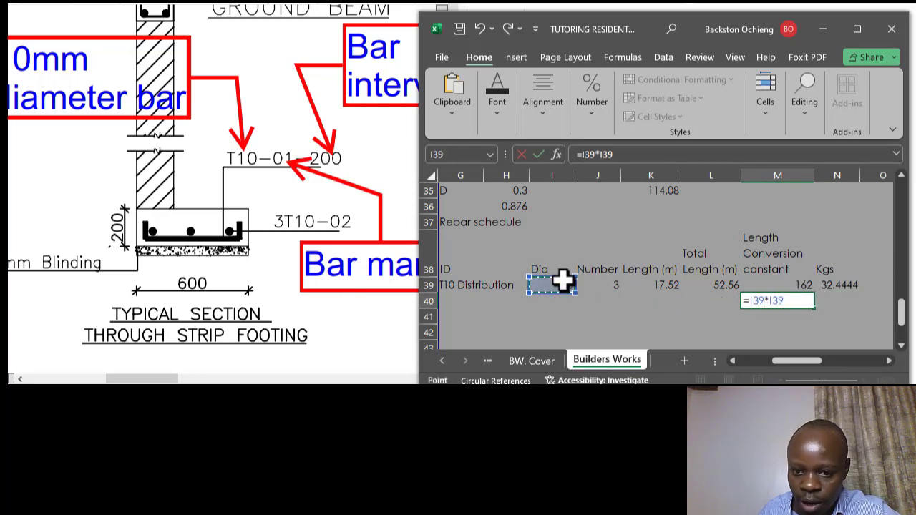
type("/")
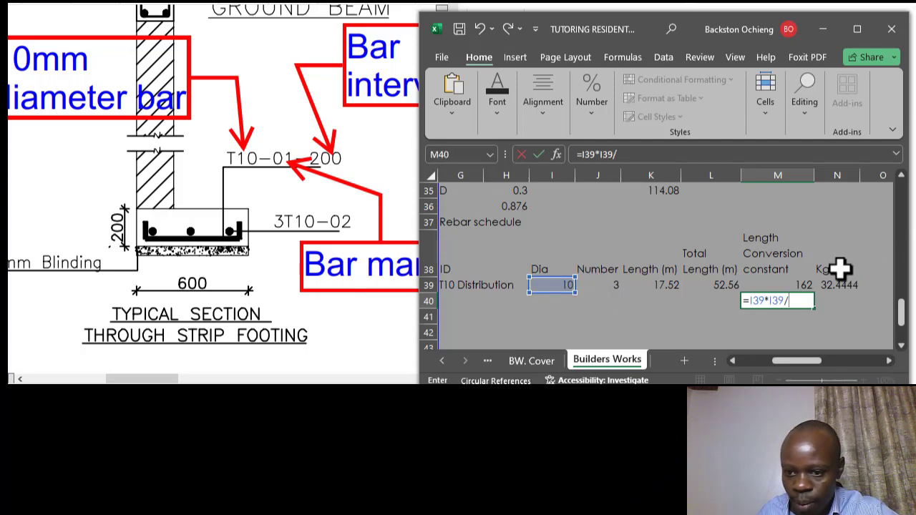
left_click(809, 283)
key("Return")
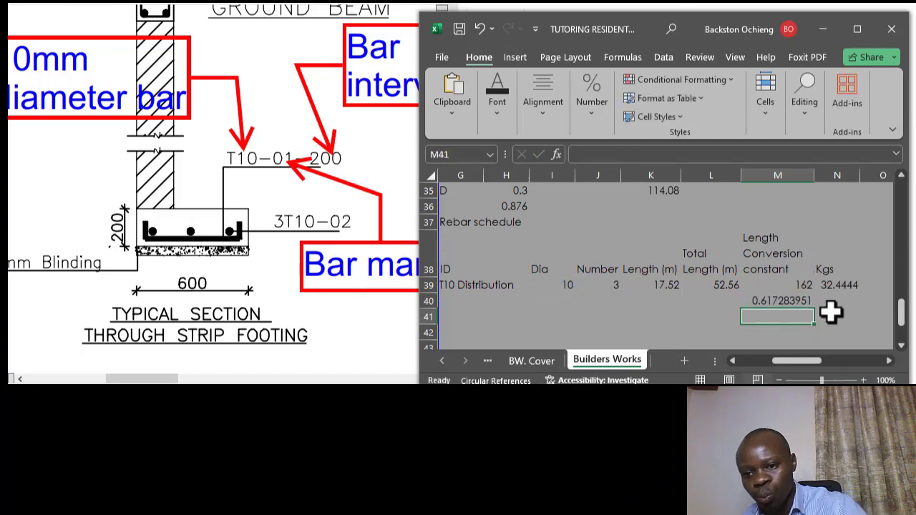
Compare the unit weight formula in M40 with the conversion constant in M39.
left_click(833, 303)
left_click(801, 302)
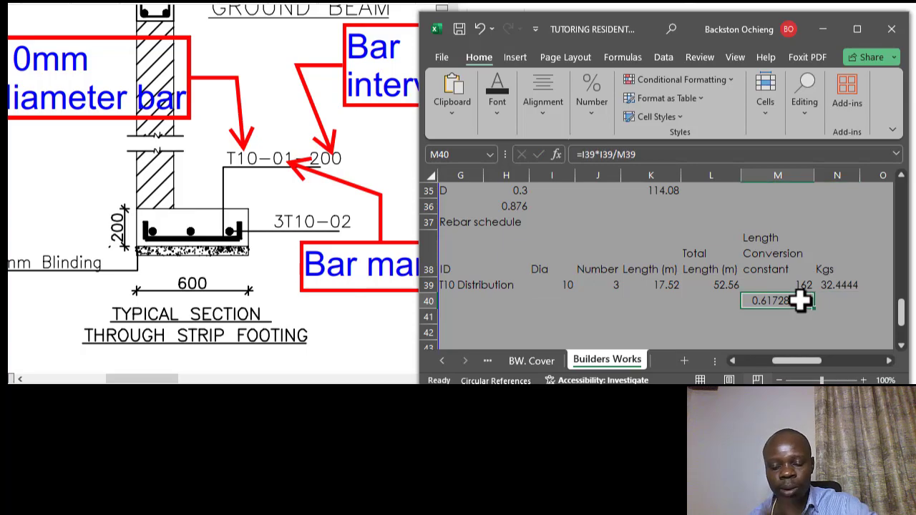
left_click(797, 281)
left_click(799, 303)
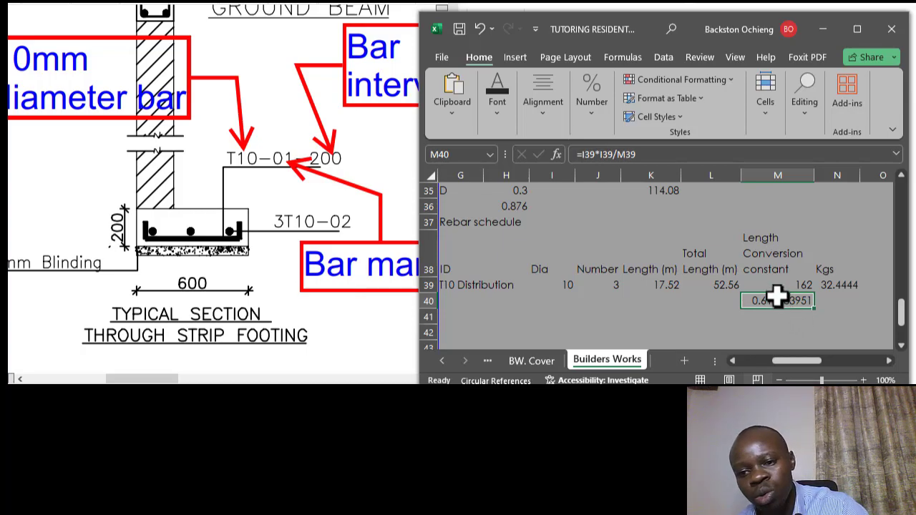
left_click(779, 289)
left_click(778, 301)
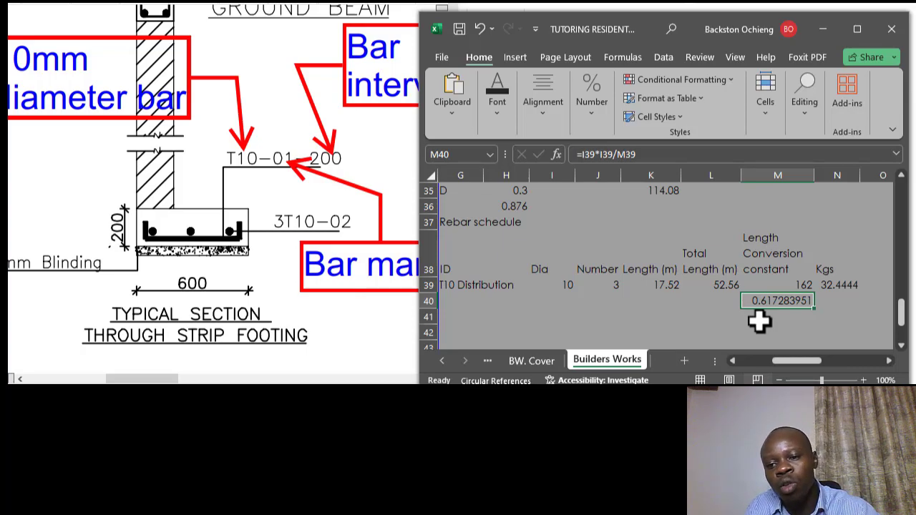
Clear the trial unit weight from M40 and recheck the Kgs value in N39.
key("BackSpace")
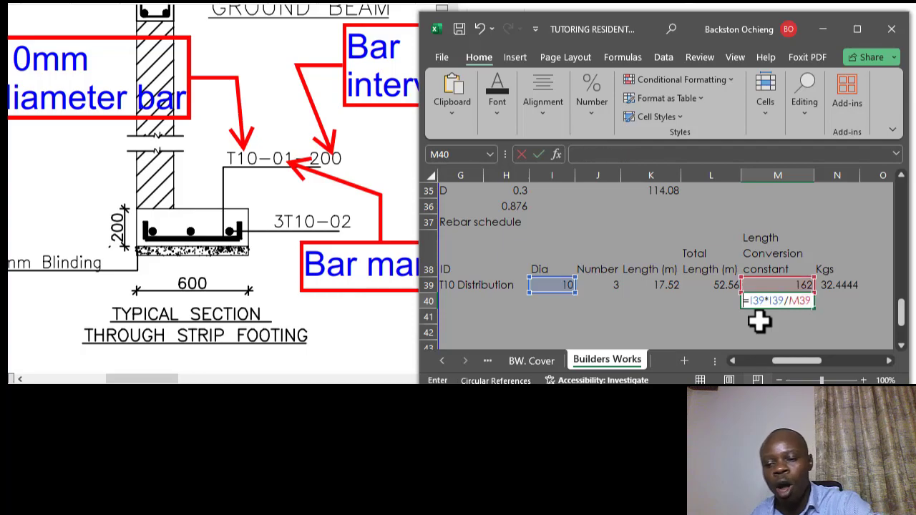
left_click(803, 255)
left_click(843, 282)
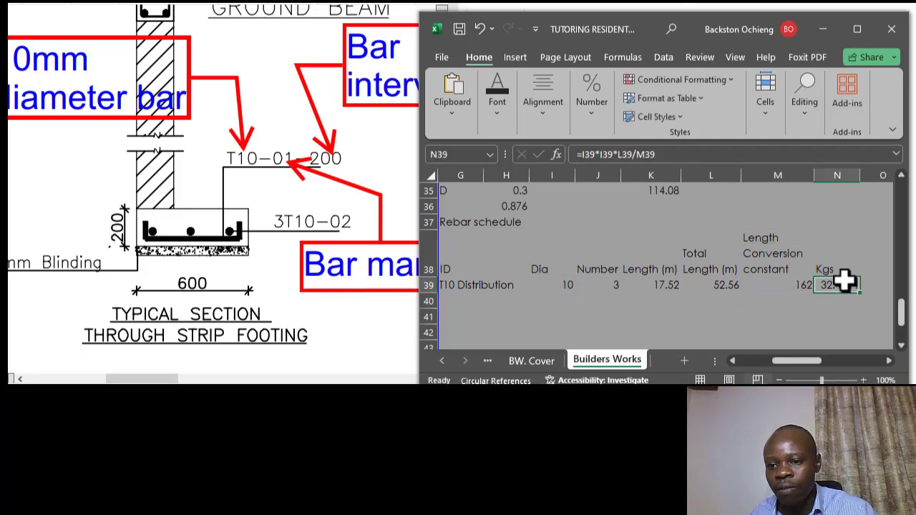
left_click(851, 259)
left_click(842, 285)
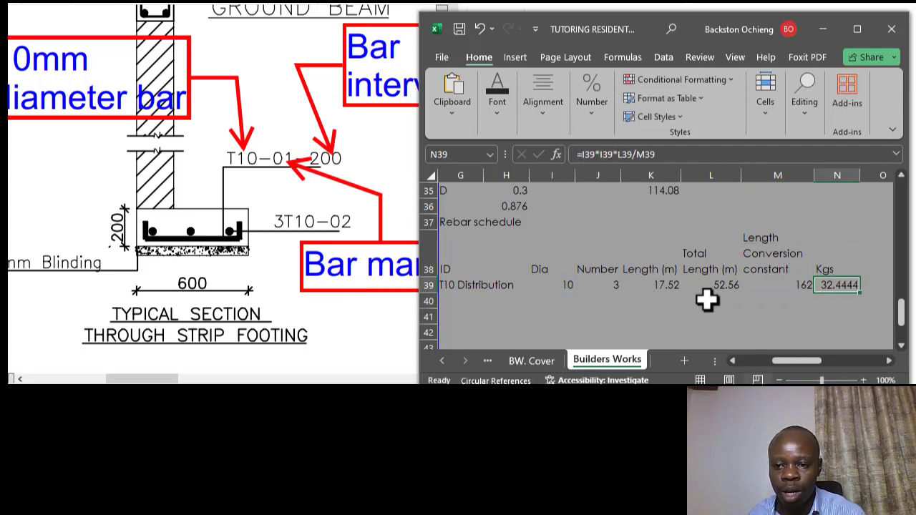
Enter "T10Main bars" as the ID in G40, below the T10 Distribution row.
left_click_drag(793, 359, 788, 360)
left_click(455, 299)
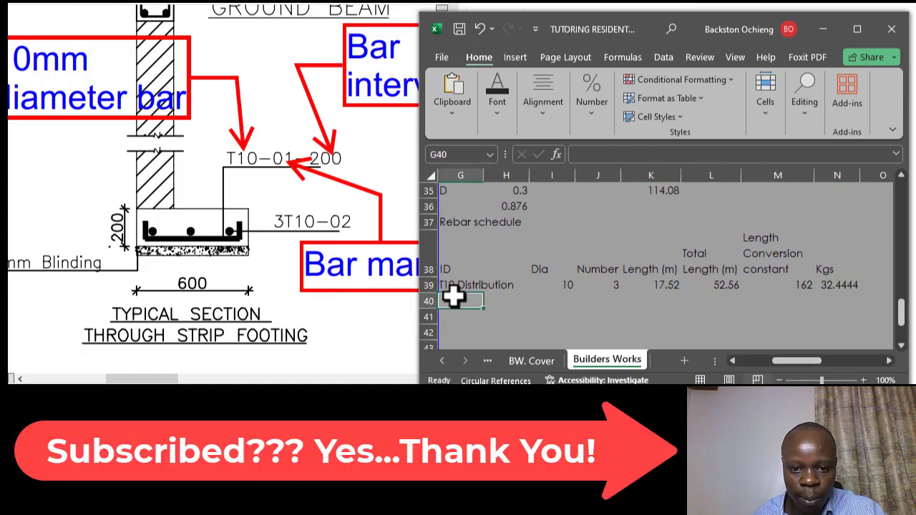
type("T10 Distribution")
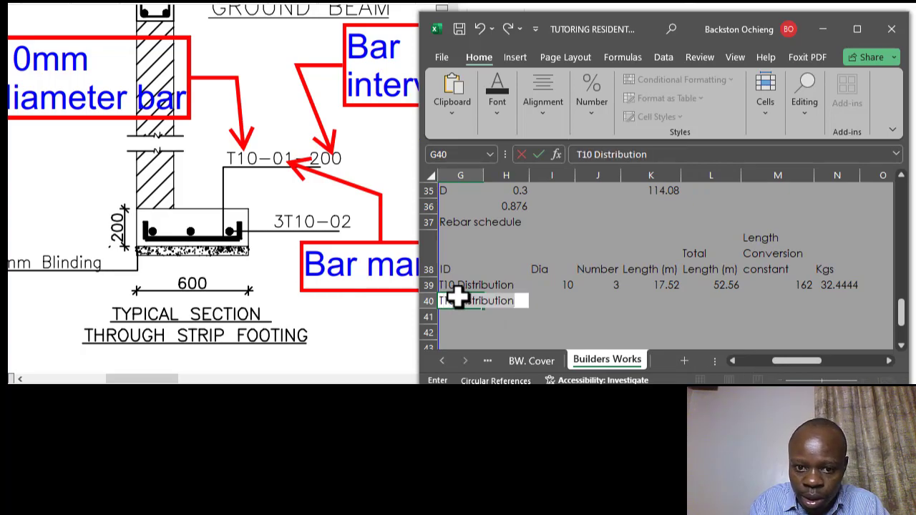
key("BackSpace")
key("BackSpace")
key("BackSpace")
key("BackSpace")
key("BackSpace")
key("BackSpace")
key("BackSpace")
key("BackSpace")
key("BackSpace")
key("BackSpace")
key("BackSpace")
key("BackSpace")
key("BackSpace")
type("Main")
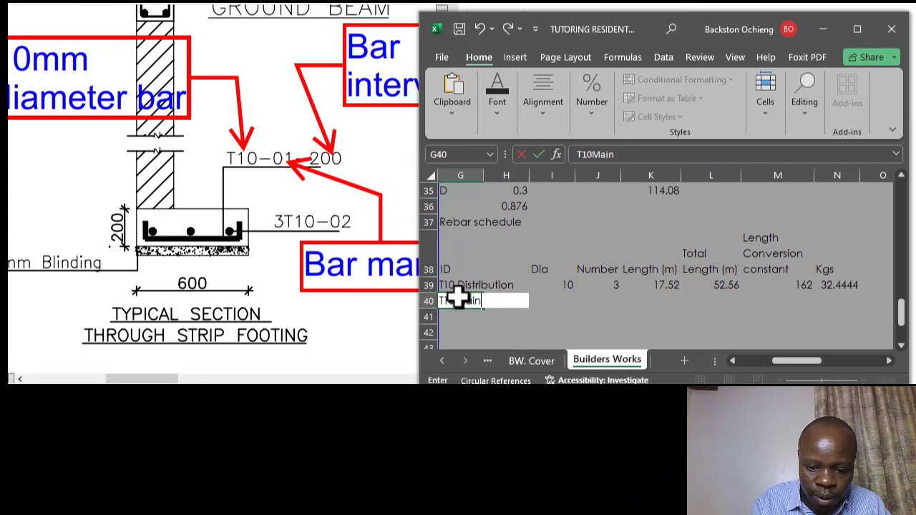
type(" bars")
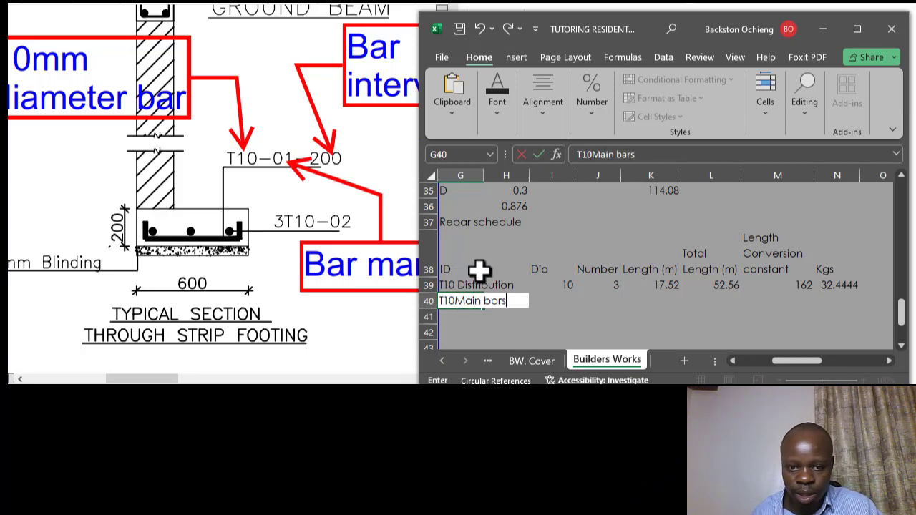